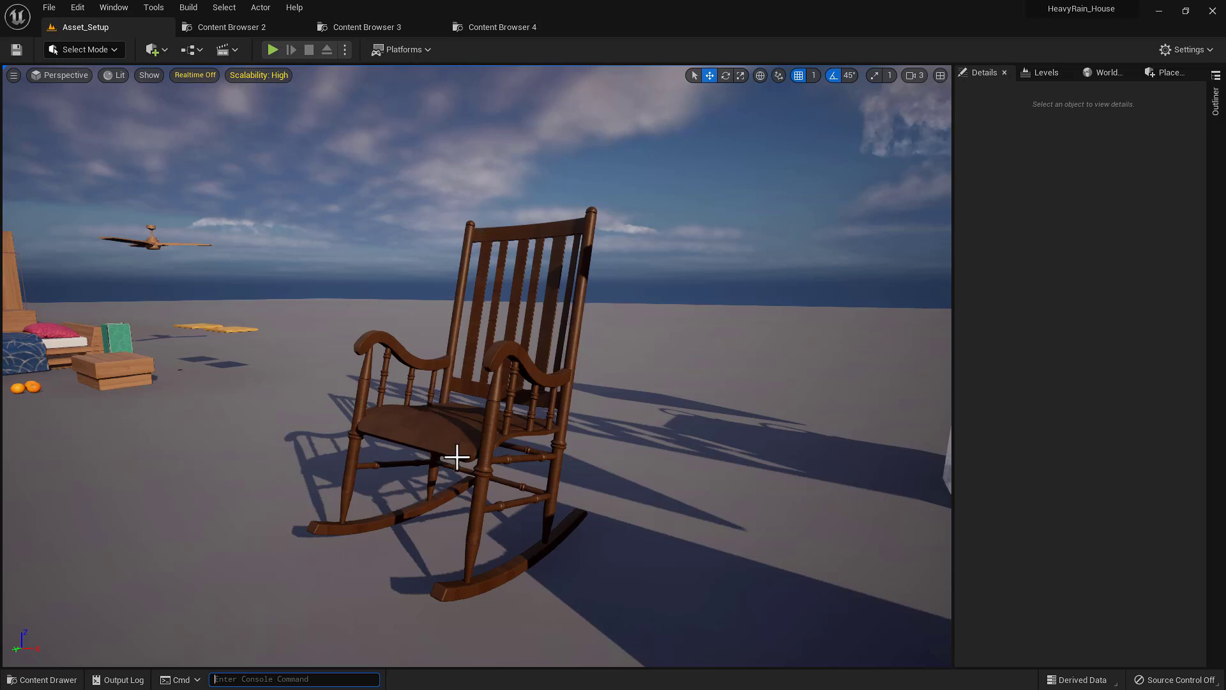
# - Switch to the PureRef board and look over its categorized groups of furniture, prop and texture reference images
pyautogui.hotkey('alt', 'Tab')
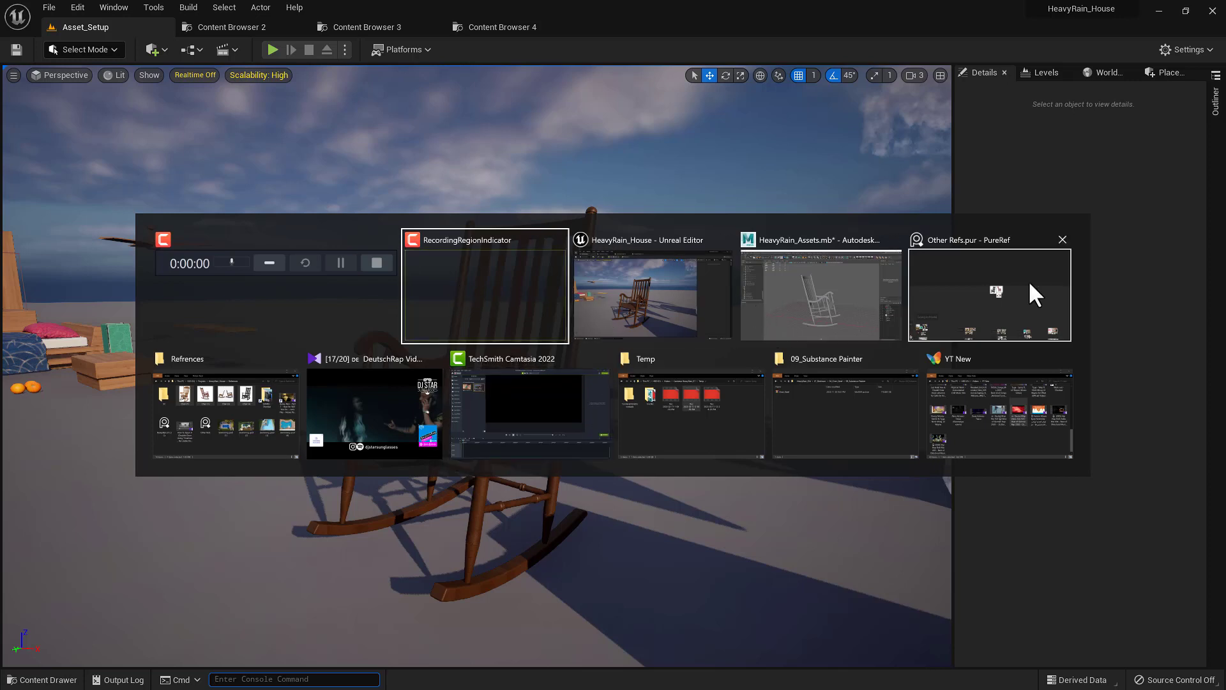
pyautogui.click(979, 281)
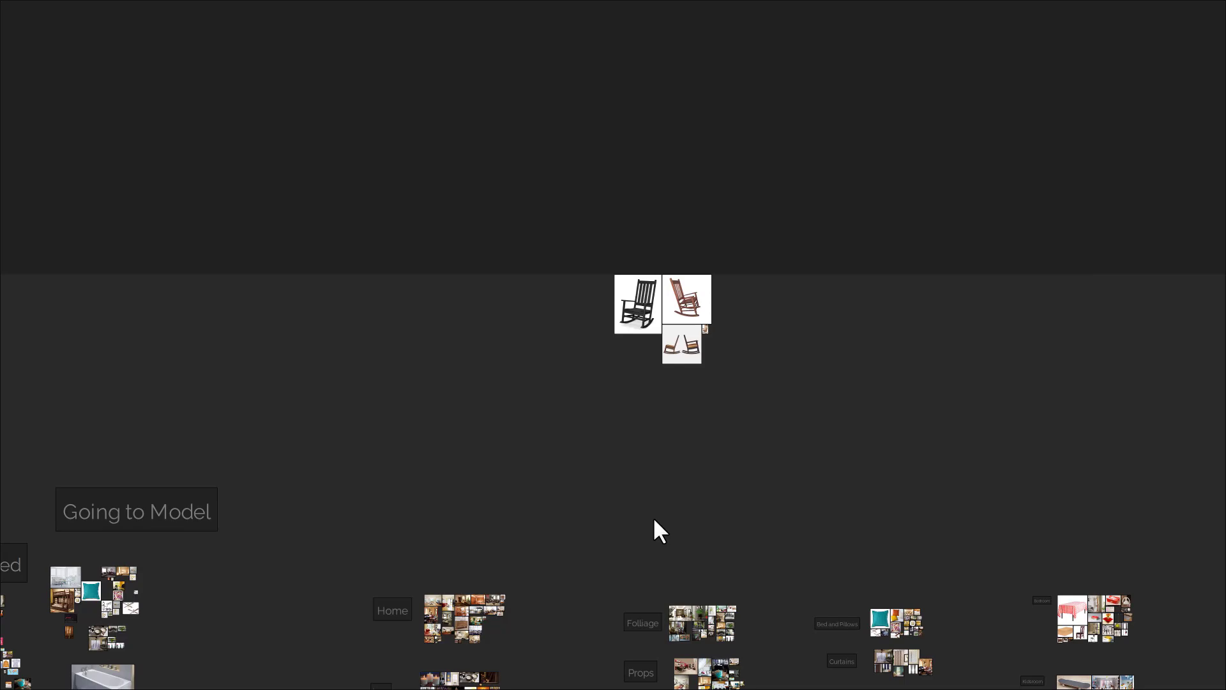
pyautogui.moveTo(705, 325); pyautogui.dragTo(713, 313, button='middle')
pyautogui.scroll(3, 525, 524)
pyautogui.moveTo(670, 521); pyautogui.dragTo(495, 327, button='middle')
pyautogui.scroll(3, 703, 461)
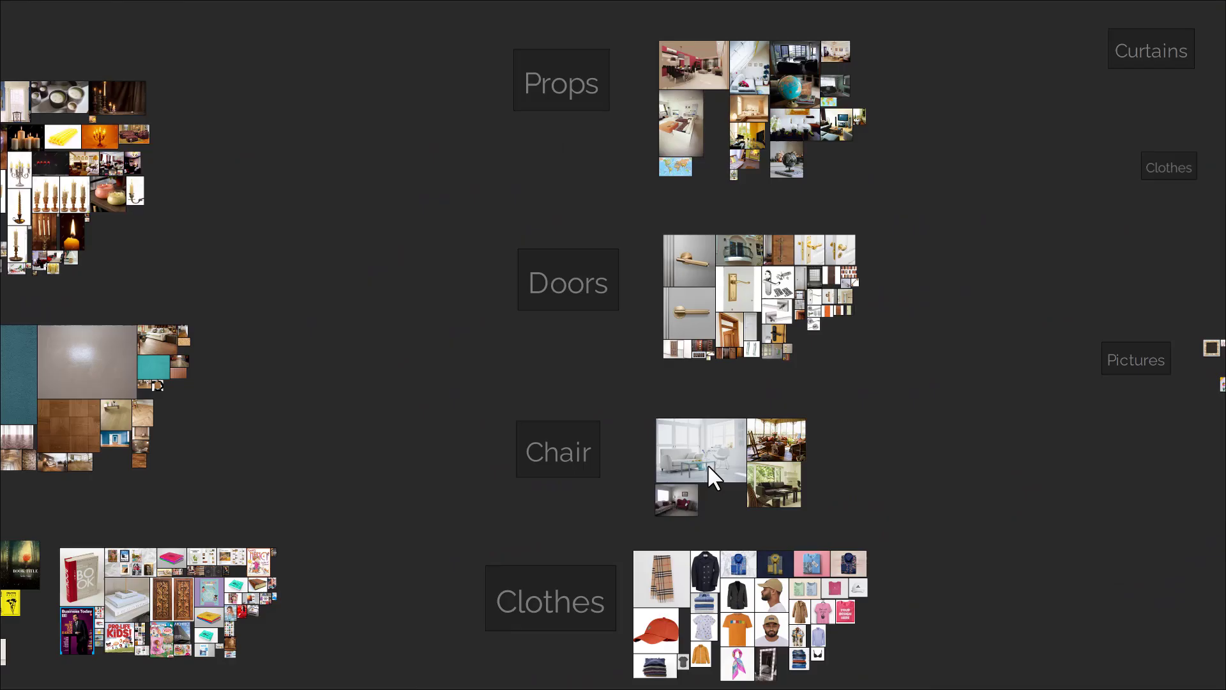
pyautogui.moveTo(747, 363); pyautogui.dragTo(722, 352, button='middle')
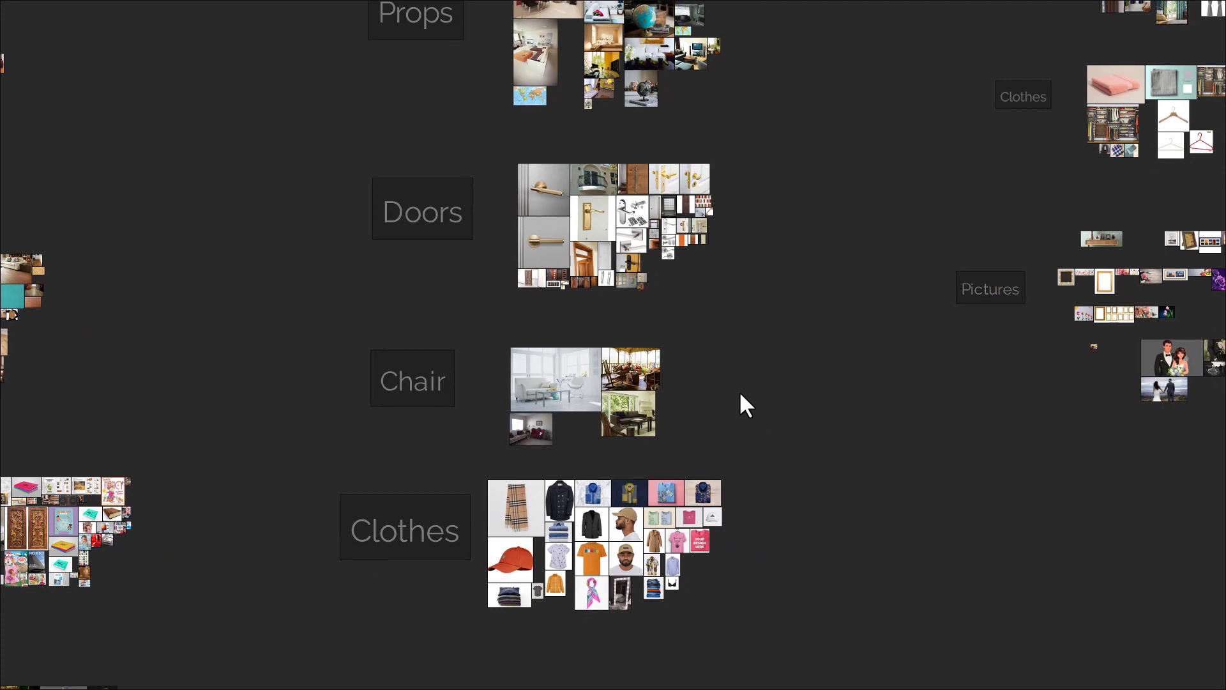
pyautogui.scroll(-4, 428, 362)
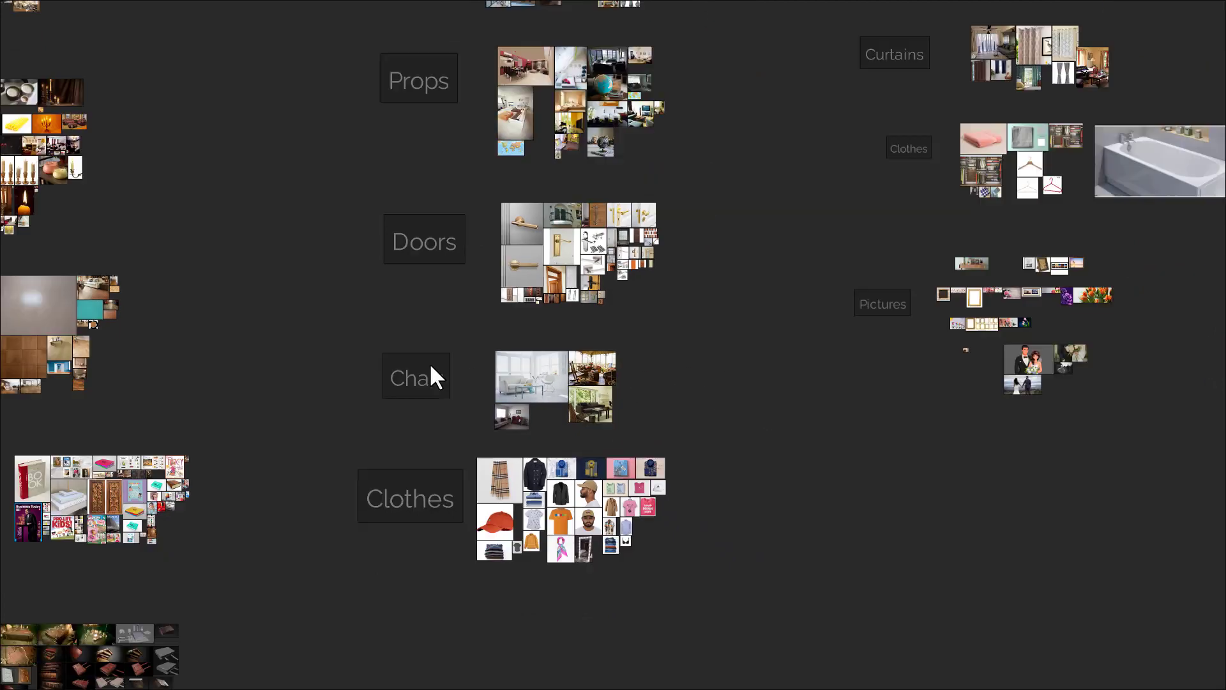
pyautogui.moveTo(328, 319); pyautogui.dragTo(370, 321, button='middle')
pyautogui.moveTo(83, 313); pyautogui.dragTo(410, 275, button='middle')
pyautogui.scroll(-1, 412, 275)
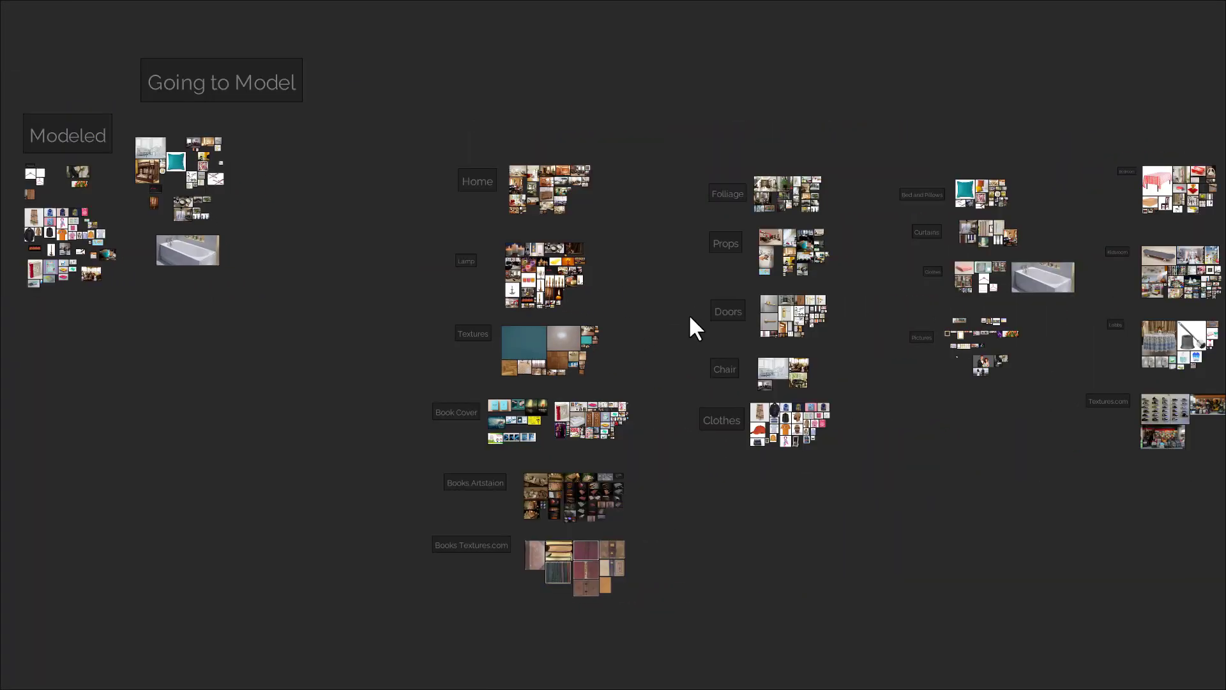
pyautogui.moveTo(690, 323); pyautogui.dragTo(495, 309, button='middle')
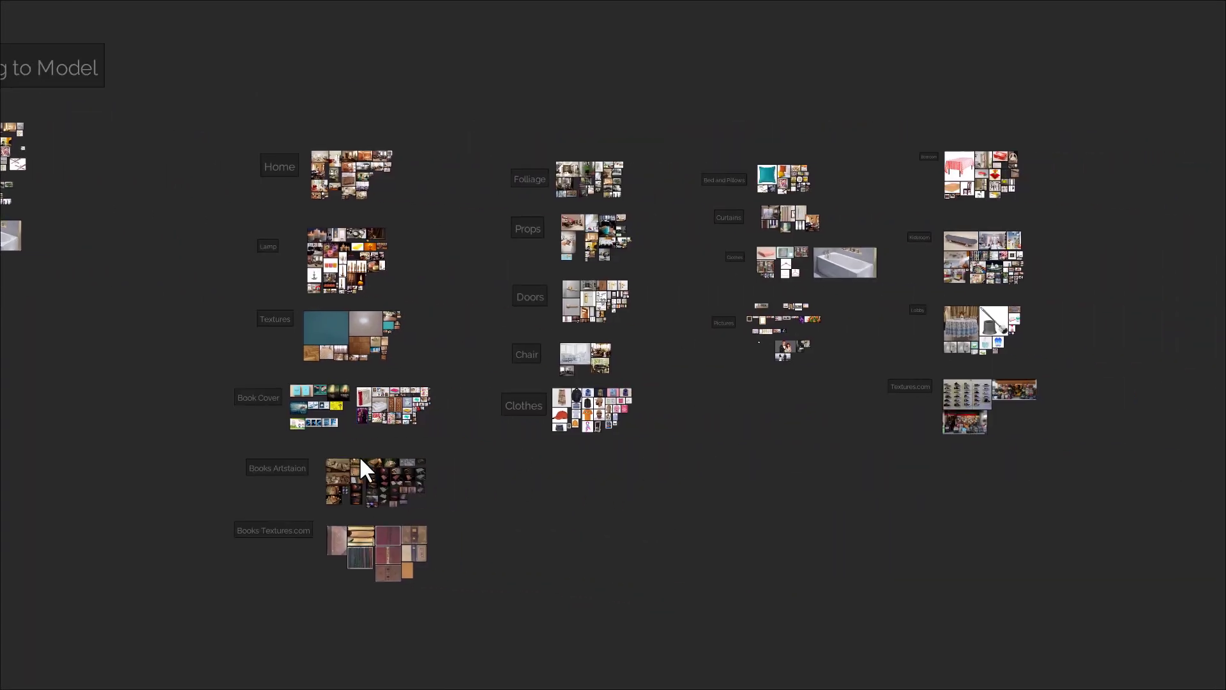
# - Examine the Chair group's interior photos and the separate rocking chair reference images for the chair's shape
pyautogui.scroll(3, 591, 376)
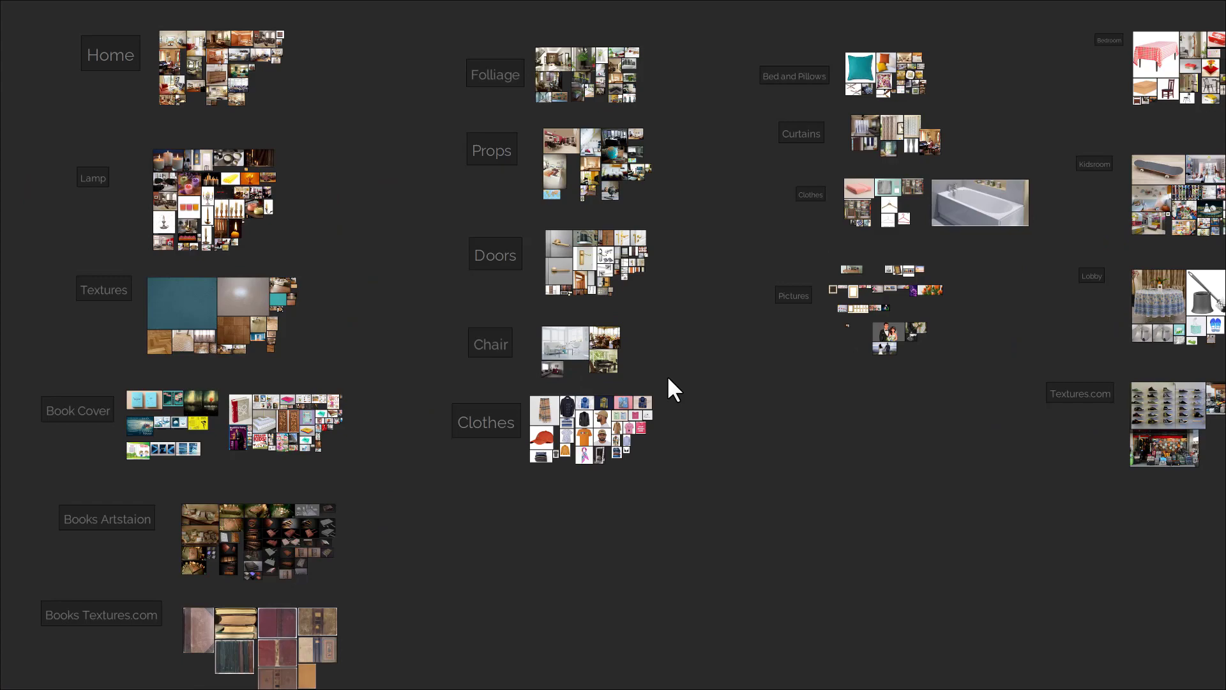
pyautogui.scroll(6, 641, 346)
pyautogui.scroll(5, 414, 409)
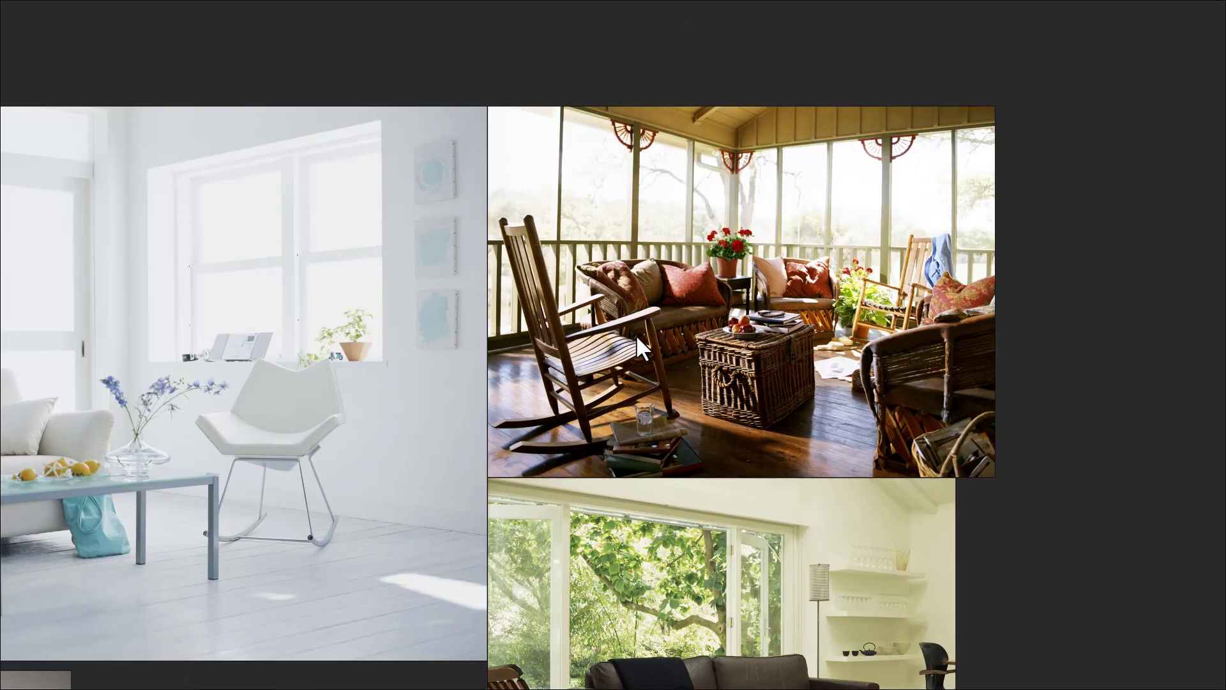
pyautogui.moveTo(606, 344); pyautogui.dragTo(629, 337, button='middle')
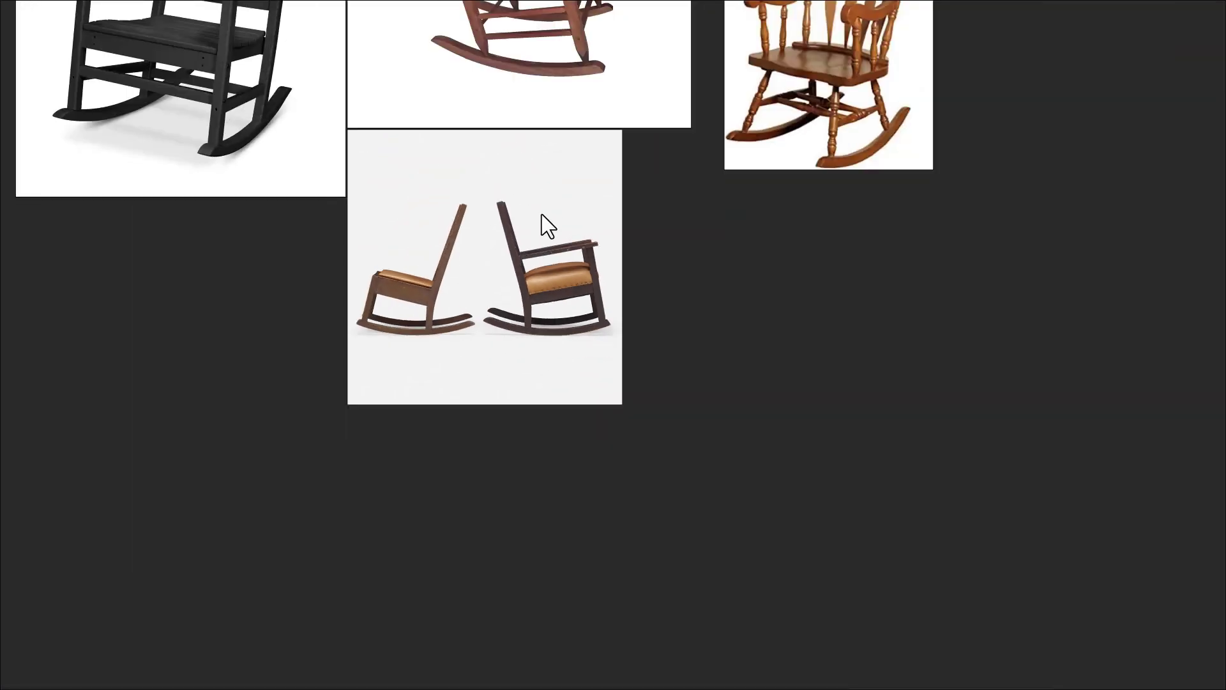
pyautogui.moveTo(518, 136); pyautogui.dragTo(537, 285, button='middle')
# - Switch to Maya and examine the rocking chair's curved rocker close up in an orthographic front view
pyautogui.hotkey('alt', 'Tab')
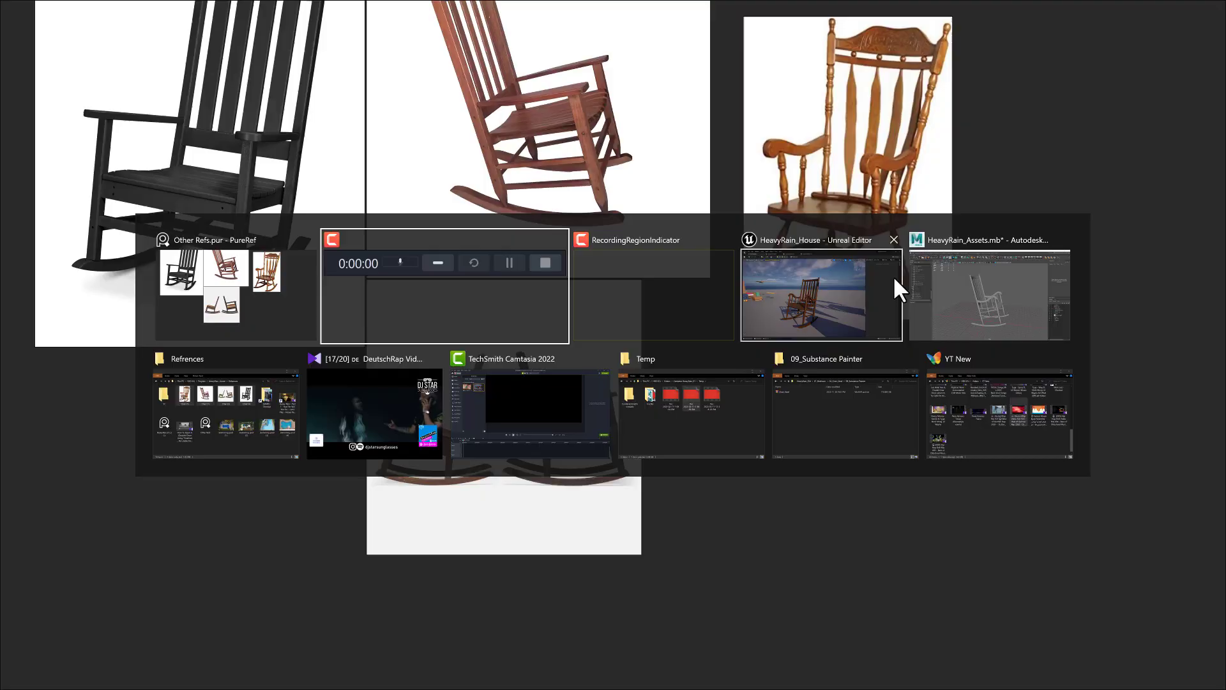
pyautogui.click(971, 281)
pyautogui.keyDown('alt'); pyautogui.moveTo(609, 345); pyautogui.dragTo(596, 346); pyautogui.keyUp('alt')
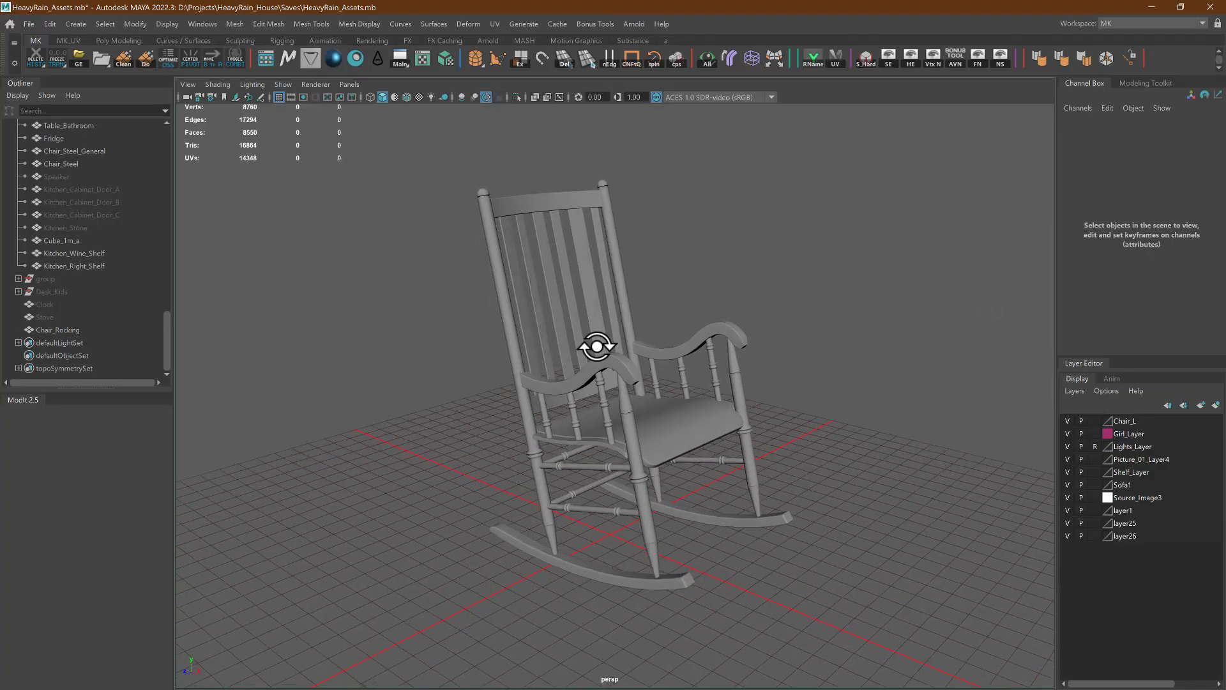
pyautogui.keyDown('alt'); pyautogui.moveTo(609, 412); pyautogui.dragTo(627, 306, button='middle'); pyautogui.keyUp('alt')
pyautogui.click(611, 470)
pyautogui.press('space')
pyautogui.moveTo(652, 375); pyautogui.dragTo(590, 362)
pyautogui.press('f')
pyautogui.press('space')
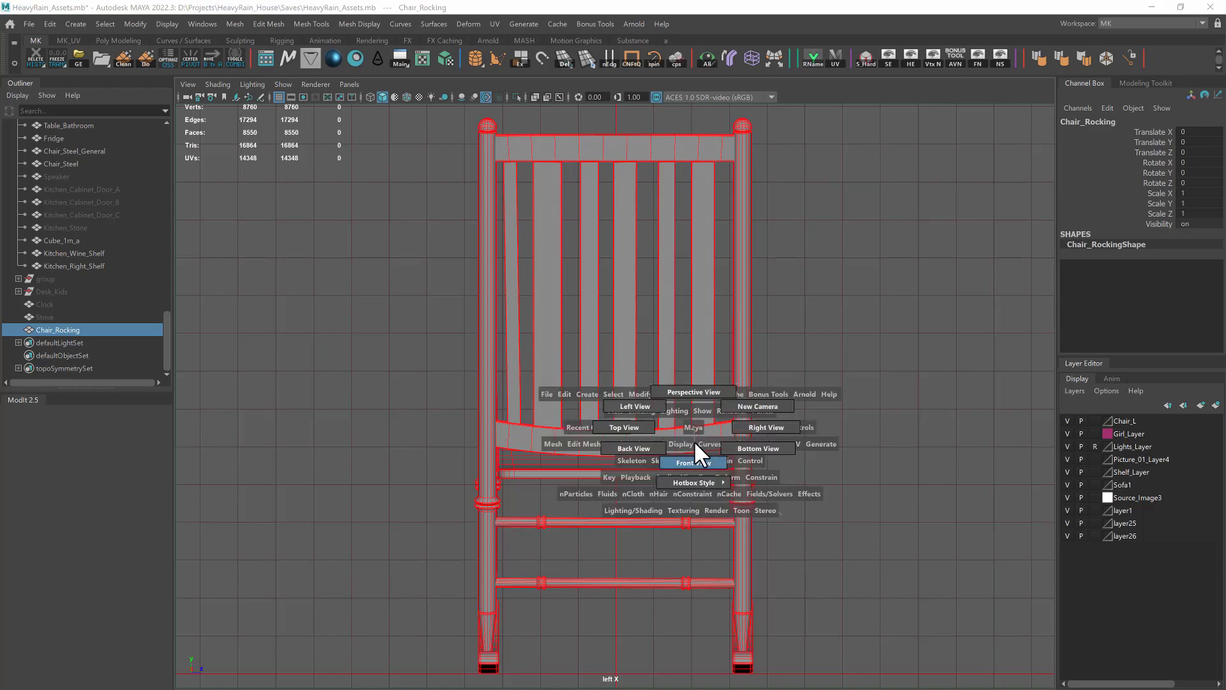
pyautogui.moveTo(693, 439); pyautogui.dragTo(695, 447)
pyautogui.keyDown('alt'); pyautogui.moveTo(696, 446); pyautogui.dragTo(684, 421, button='middle'); pyautogui.keyUp('alt')
pyautogui.keyDown('alt'); pyautogui.moveTo(684, 421); pyautogui.dragTo(948, 430, button='right'); pyautogui.keyUp('alt')
pyautogui.keyDown('alt'); pyautogui.moveTo(685, 419); pyautogui.dragTo(647, 382, button='middle'); pyautogui.keyUp('alt')
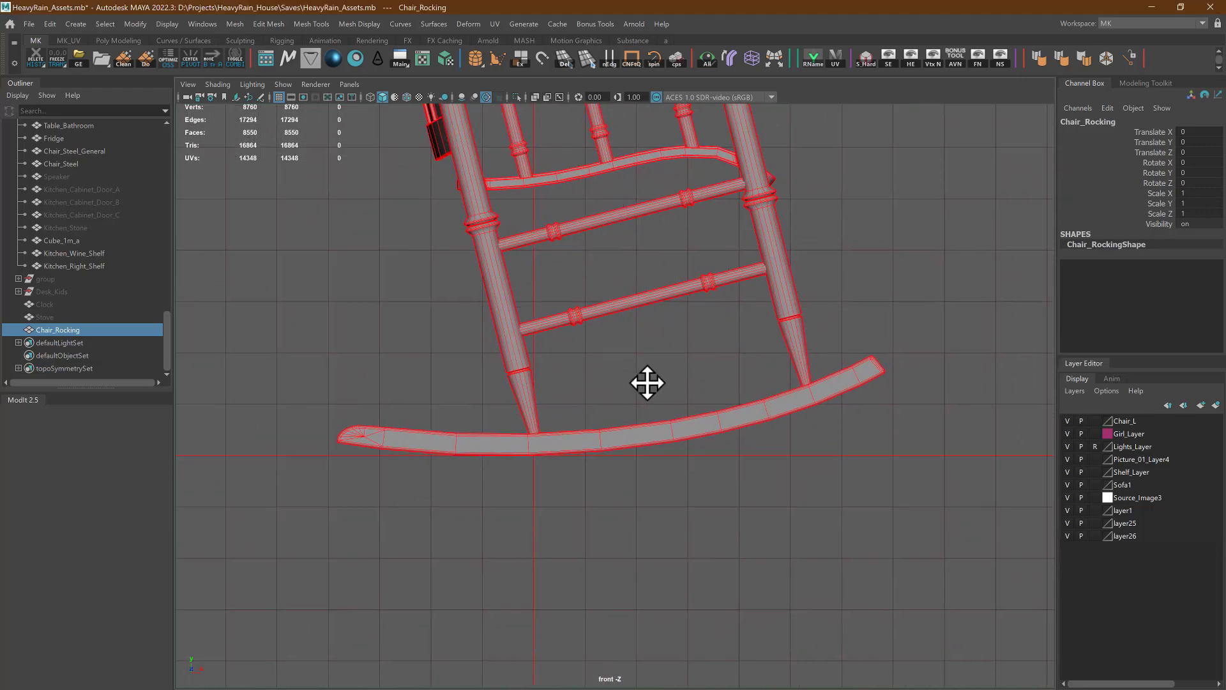
pyautogui.keyDown('alt'); pyautogui.moveTo(607, 377); pyautogui.dragTo(673, 403, button='right'); pyautogui.keyUp('alt')
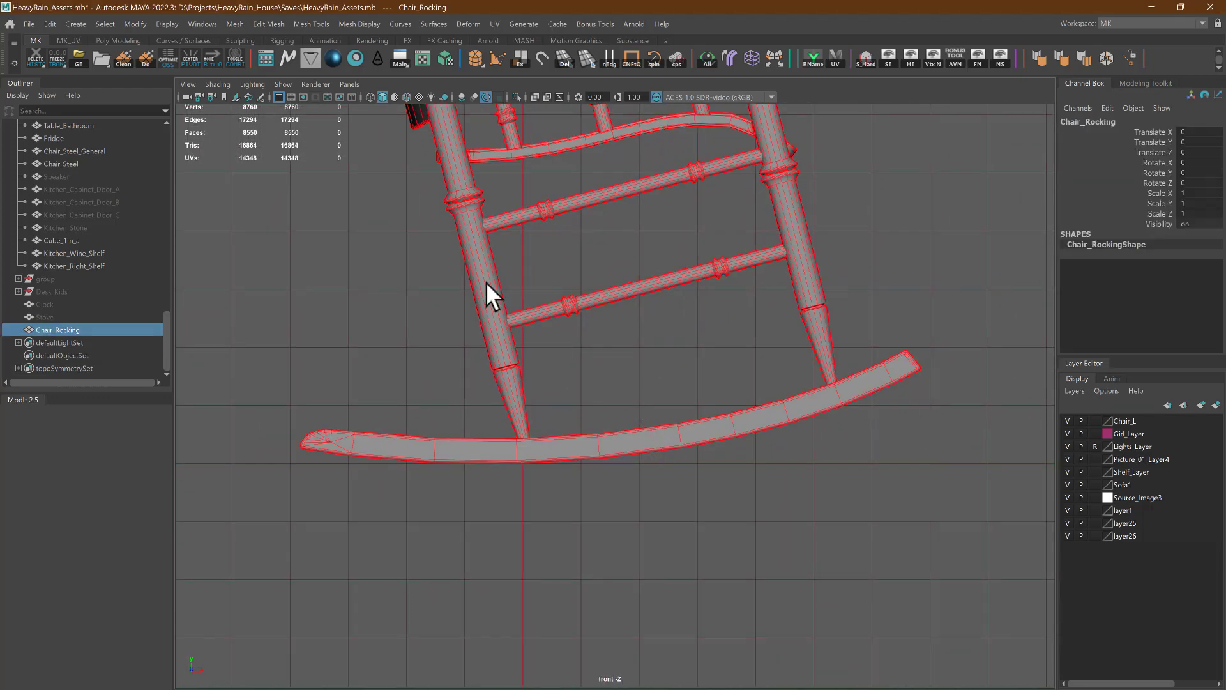
# - Draw a two-point Bezier curve from one end of the chair's rocker to the other
pyautogui.click(69, 41)
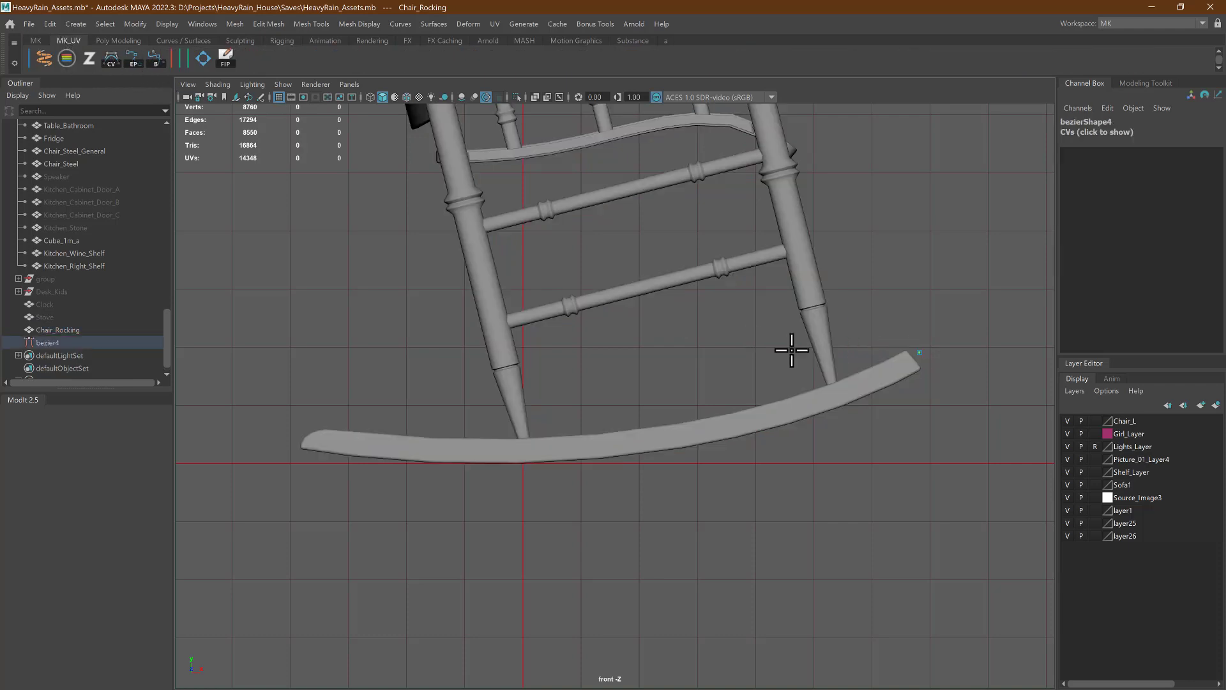
pyautogui.click(920, 352)
pyautogui.click(304, 429)
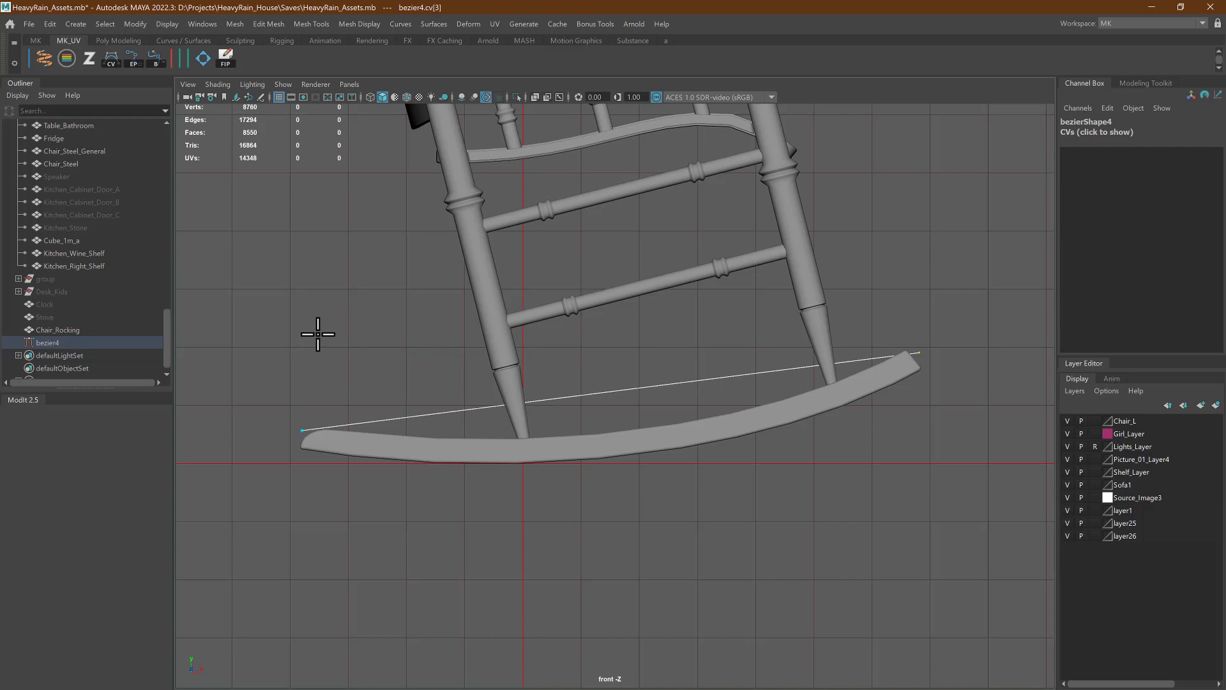
pyautogui.press('Return')
# - Select both end points of the Bezier curve and give them tangent handles
pyautogui.moveTo(323, 343); pyautogui.dragTo(250, 332, button='right')
pyautogui.moveTo(383, 391); pyautogui.dragTo(252, 470)
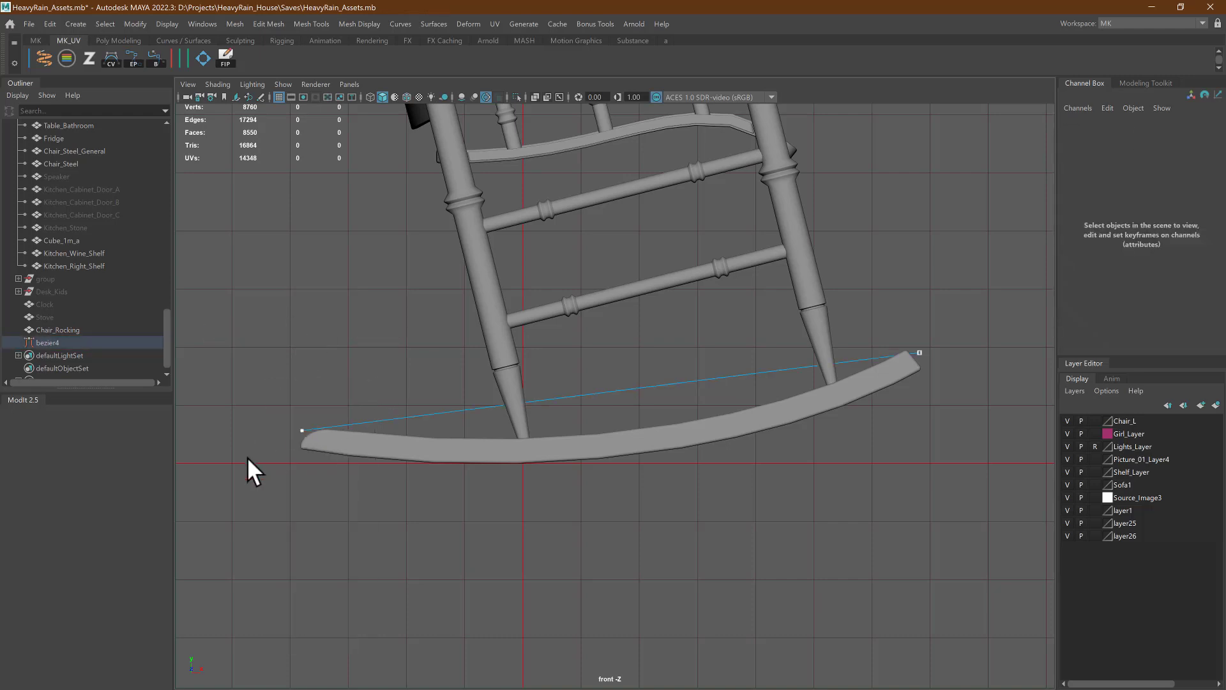
pyautogui.rightClick(962, 263)
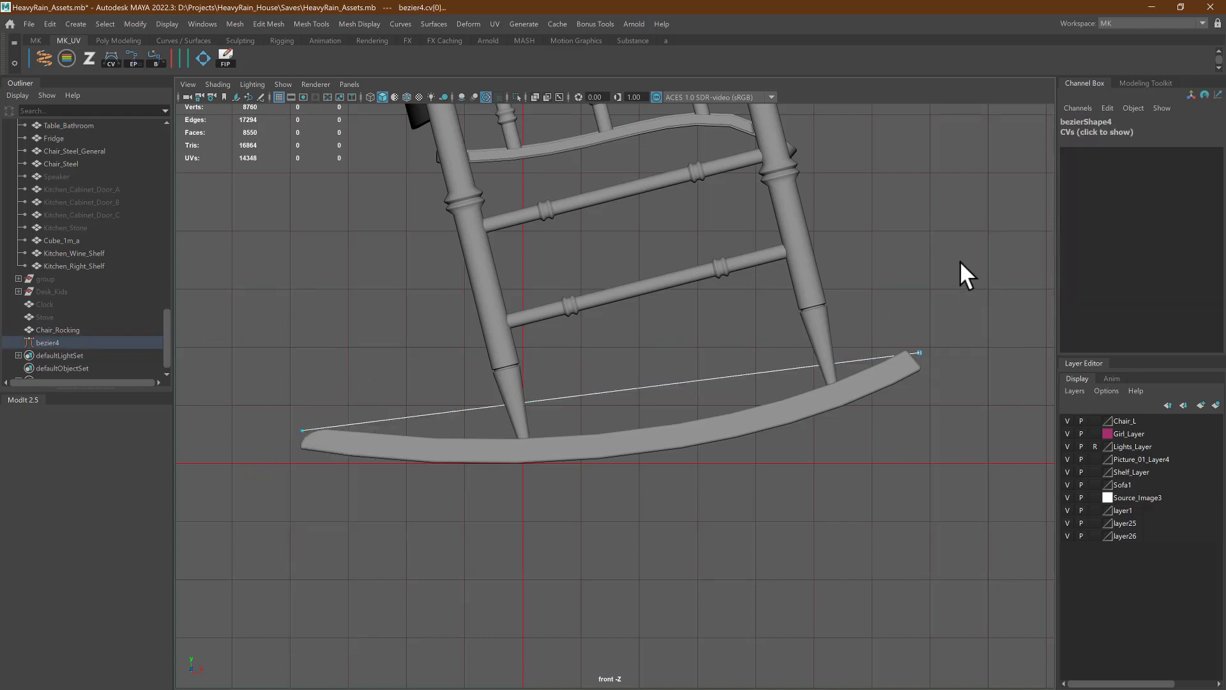
pyautogui.moveTo(962, 263); pyautogui.dragTo(941, 228, button='right')
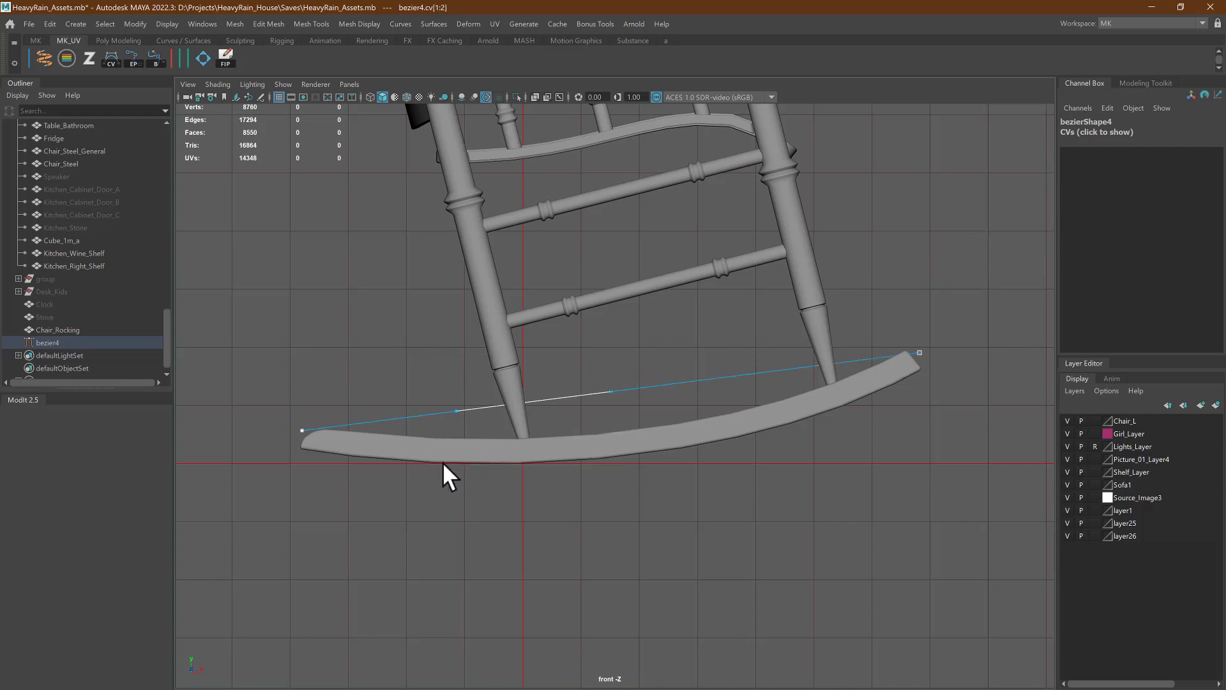
# - Turn on X-ray shading and lower the curve's tangent handles and front end point to follow the rocker's arc
pyautogui.click(607, 394)
pyautogui.moveTo(607, 335); pyautogui.dragTo(611, 430)
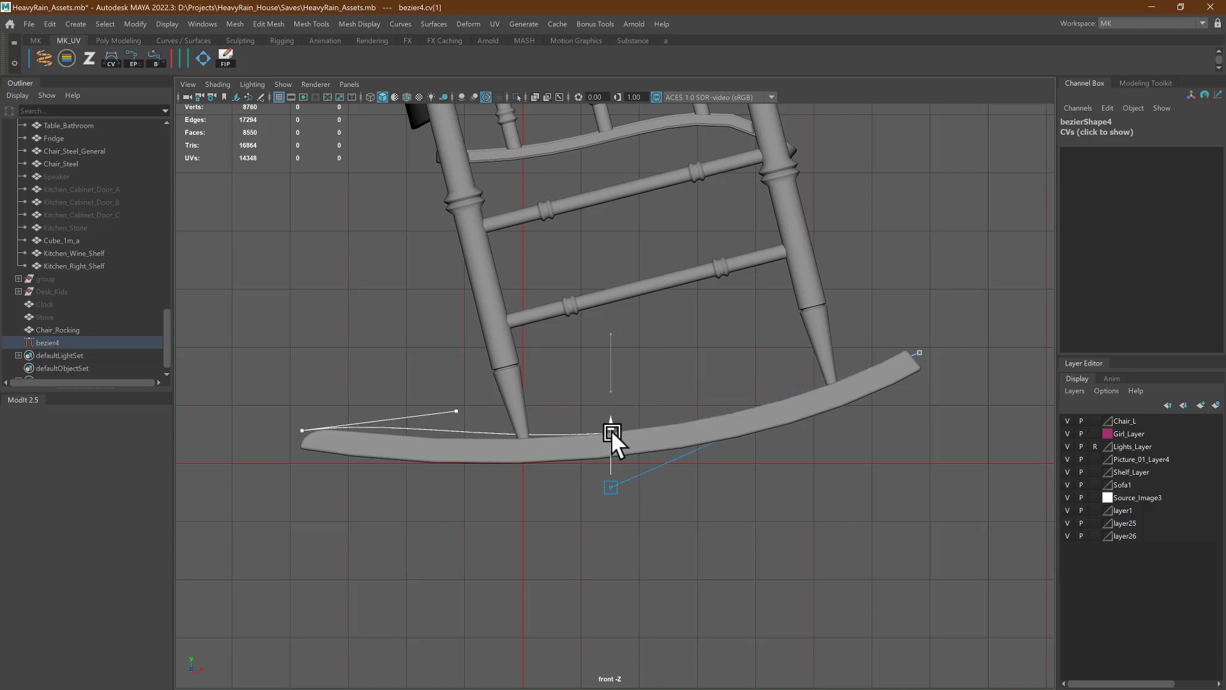
pyautogui.hotkey('alt', 'x')
pyautogui.click(456, 410)
pyautogui.moveTo(440, 469); pyautogui.dragTo(438, 517, button='middle')
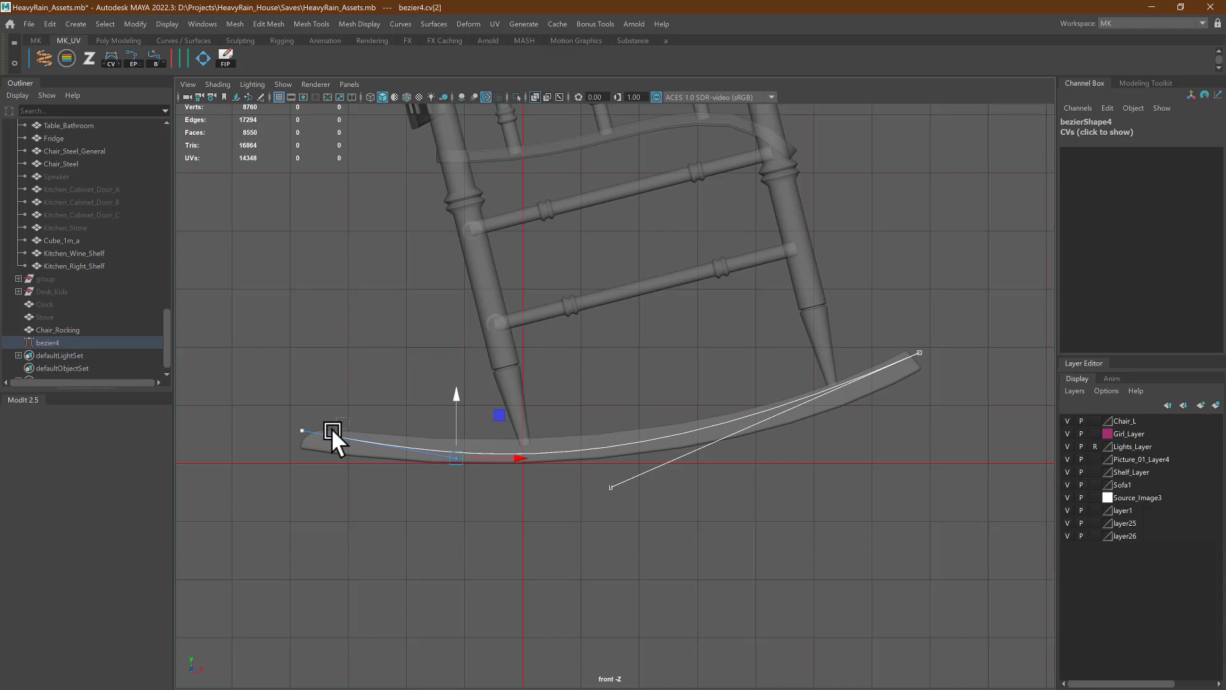
pyautogui.moveTo(331, 428); pyautogui.dragTo(289, 463)
pyautogui.moveTo(289, 463); pyautogui.dragTo(294, 482, button='middle')
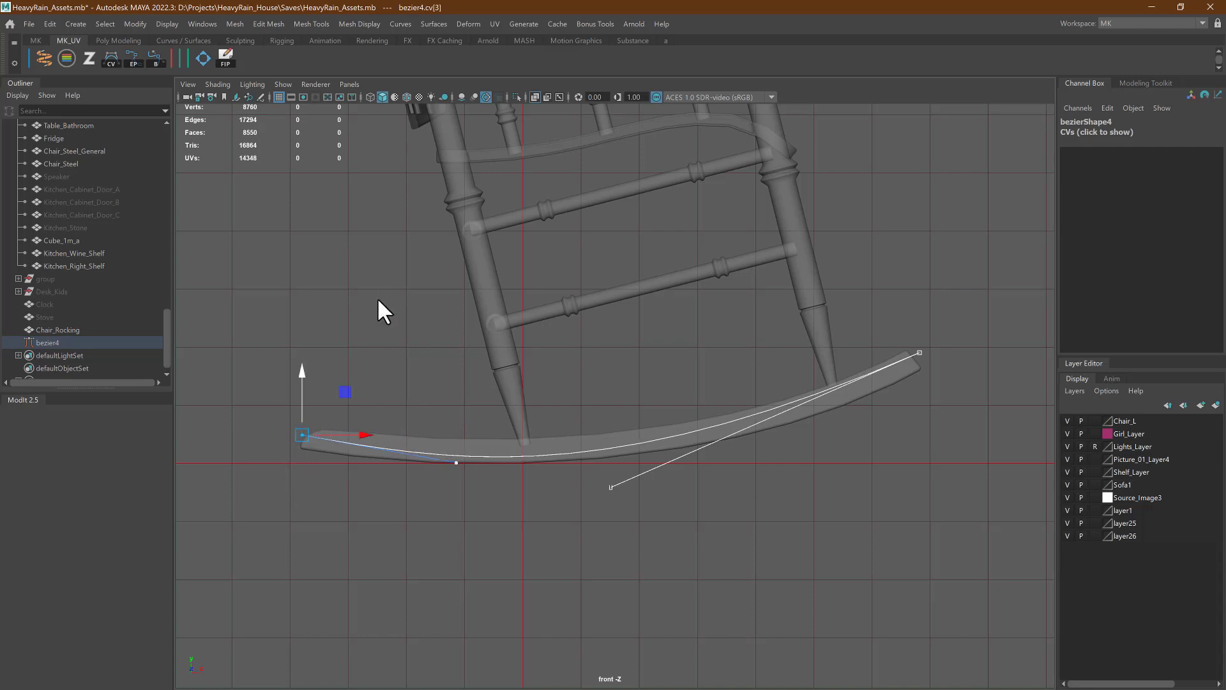
# - Create a Sweep Mesh from the Bezier curve, and show it in the perspective view with X-ray shading off
pyautogui.press('F8')
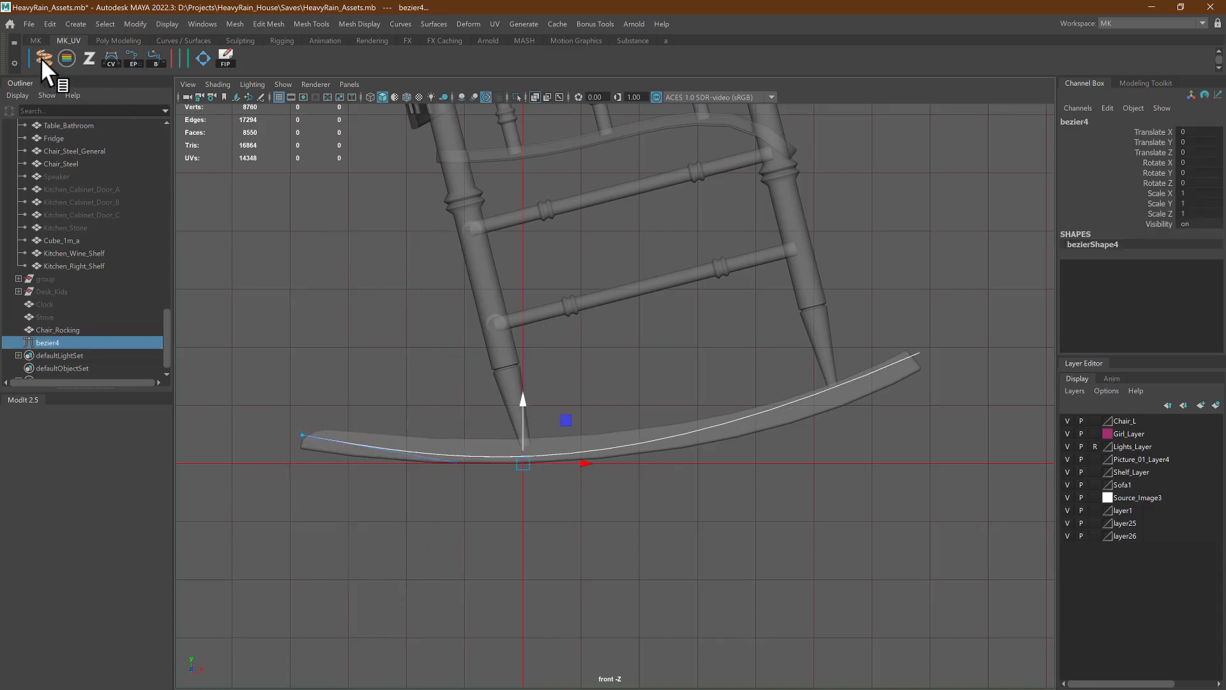
pyautogui.click(67, 22)
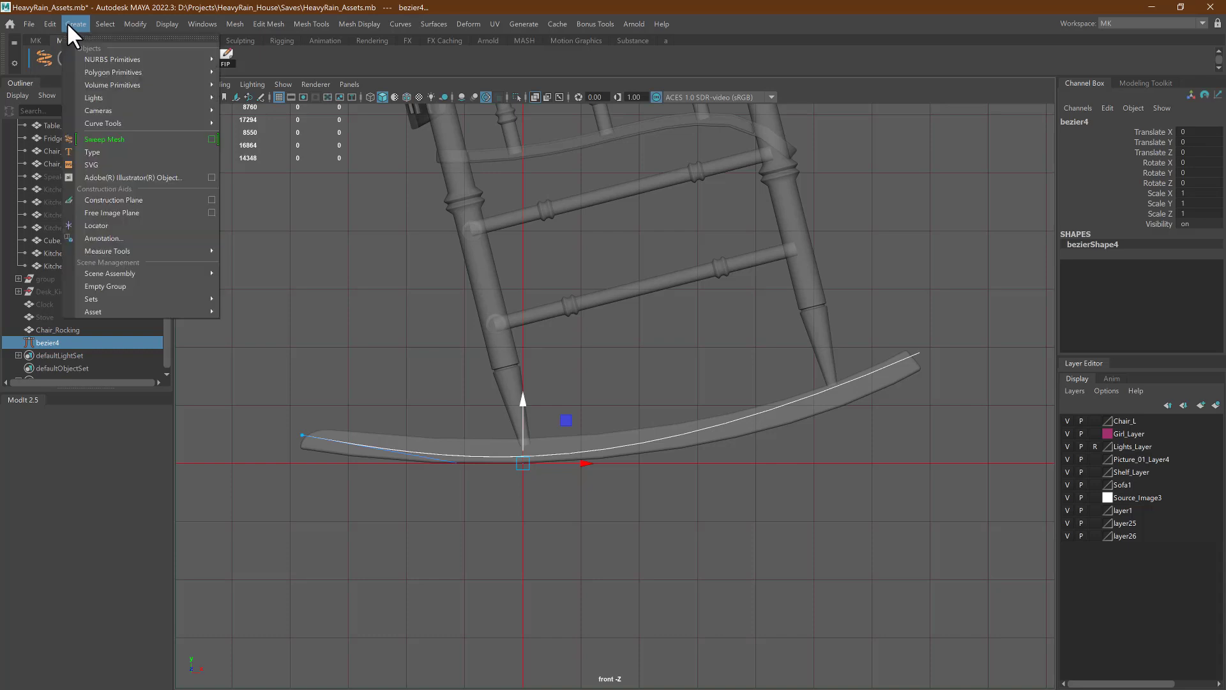
pyautogui.click(117, 141)
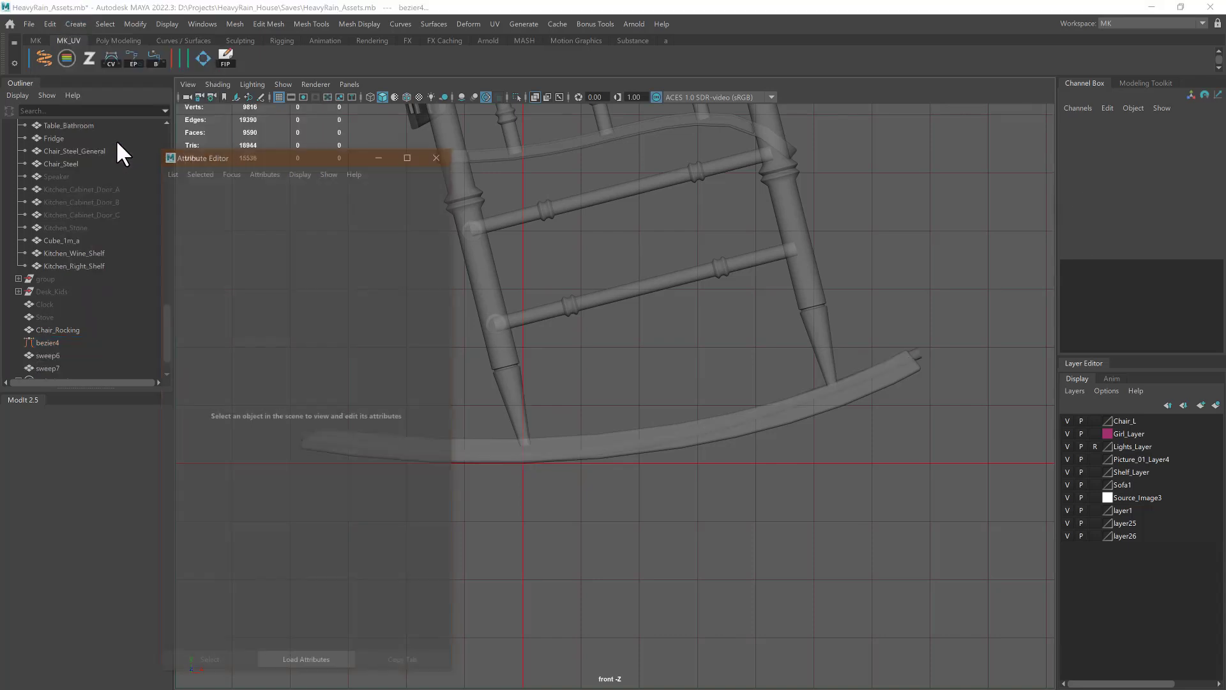
pyautogui.press('space')
pyautogui.moveTo(673, 364); pyautogui.dragTo(644, 353)
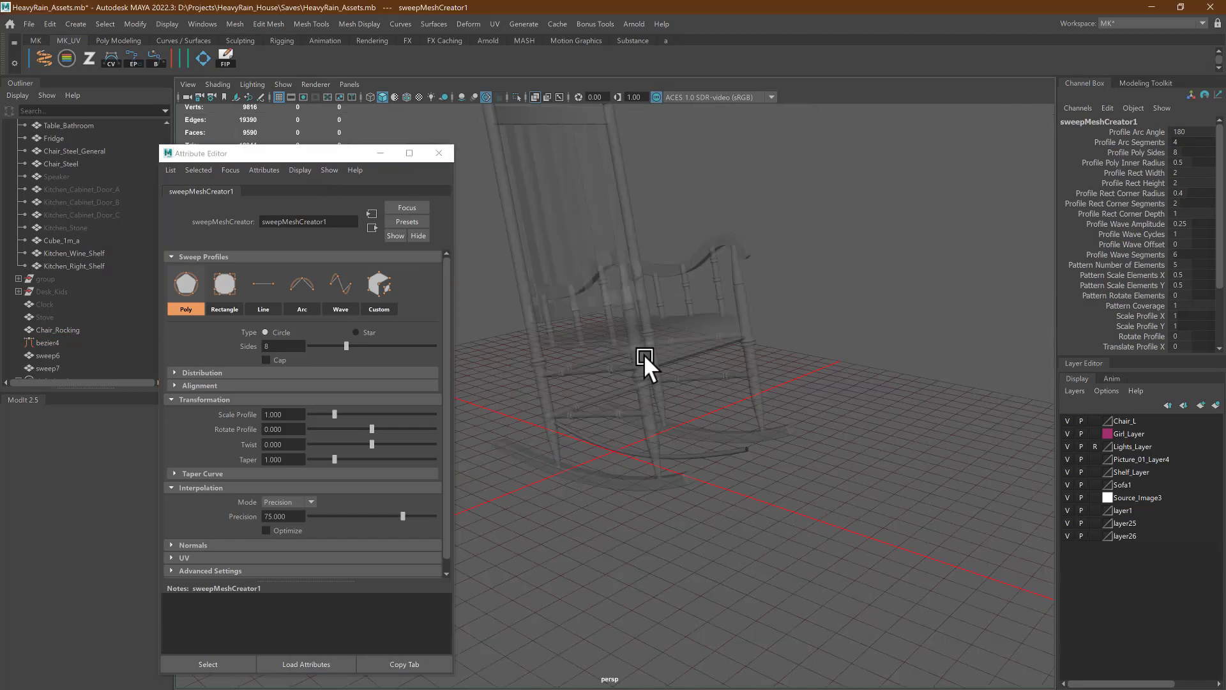
pyautogui.moveTo(644, 354)
pyautogui.keyDown('alt'); pyautogui.mouseDown(button='middle')
pyautogui.moveTo(629, 362)
pyautogui.moveTo(666, 350)
pyautogui.mouseUp(button='middle'); pyautogui.keyUp('alt')
pyautogui.hotkey('alt', 'x')
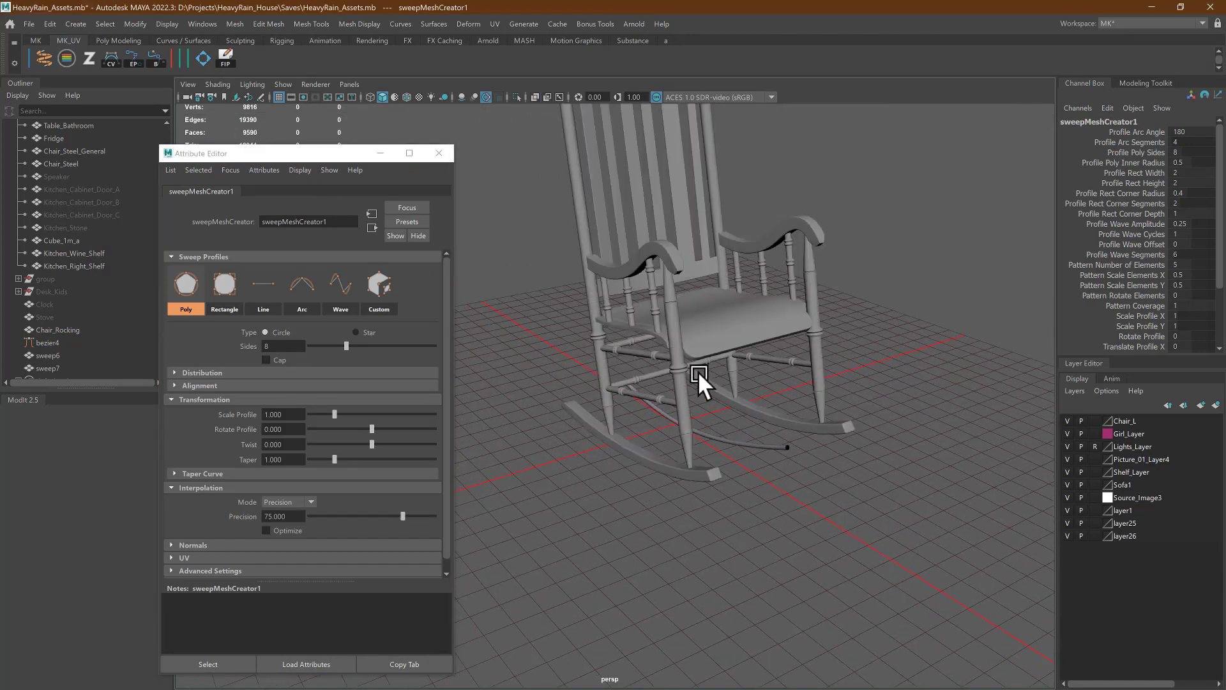
# - Try the Line profile on the sweep mesh and inspect its shape
pyautogui.keyDown('alt'); pyautogui.moveTo(697, 370); pyautogui.dragTo(846, 387, button='right'); pyautogui.keyUp('alt')
pyautogui.keyDown('alt'); pyautogui.moveTo(847, 387); pyautogui.dragTo(733, 348, button='middle'); pyautogui.keyUp('alt')
pyautogui.click(267, 290)
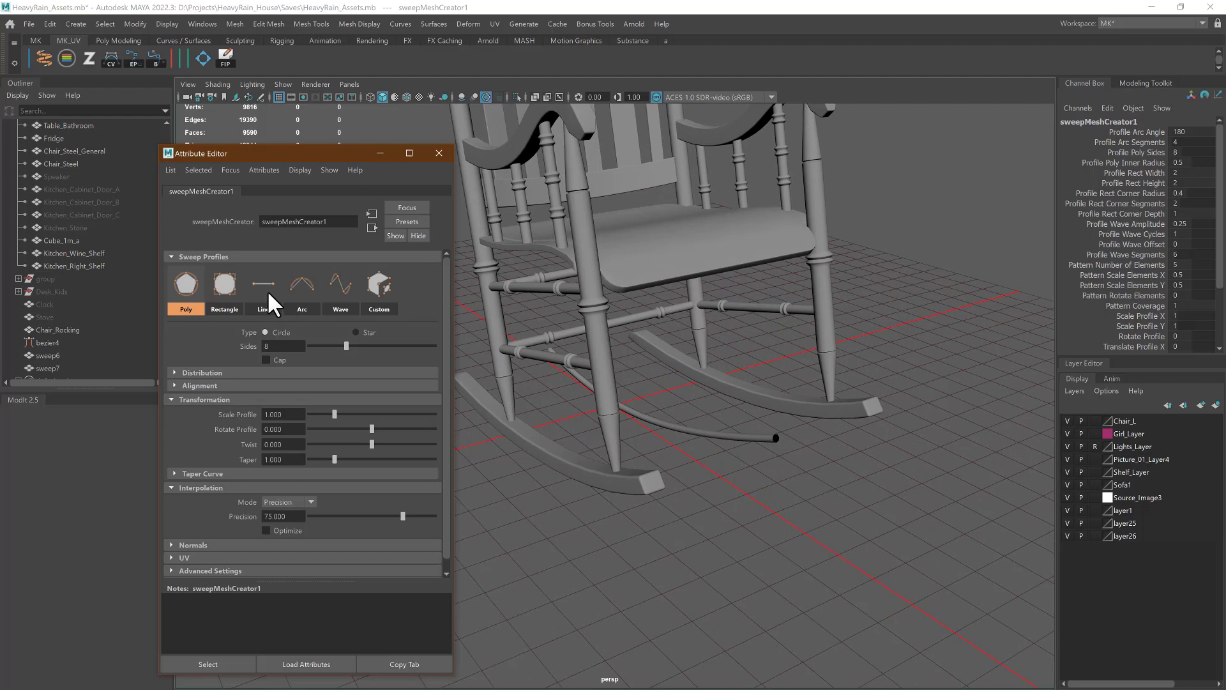
pyautogui.keyDown('alt'); pyautogui.moveTo(664, 406); pyautogui.dragTo(755, 424, button='right'); pyautogui.keyUp('alt')
pyautogui.keyDown('alt'); pyautogui.moveTo(755, 424); pyautogui.dragTo(779, 425); pyautogui.keyUp('alt')
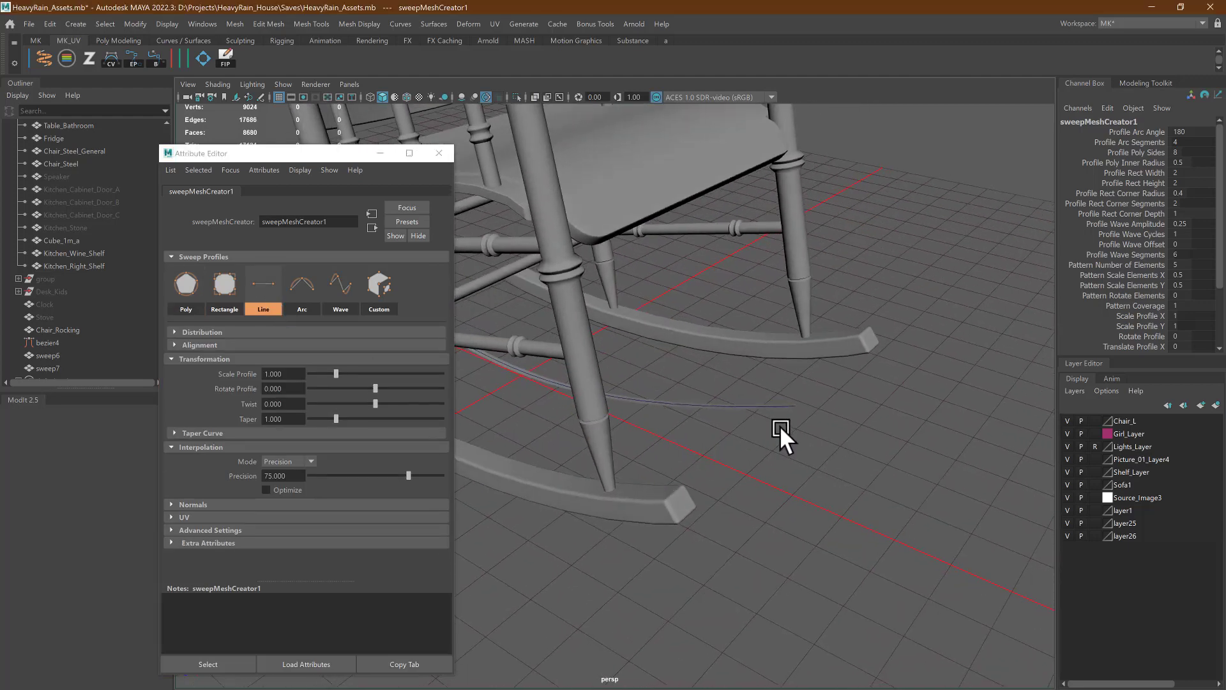
pyautogui.keyDown('alt'); pyautogui.moveTo(779, 425); pyautogui.dragTo(823, 431, button='right'); pyautogui.keyUp('alt')
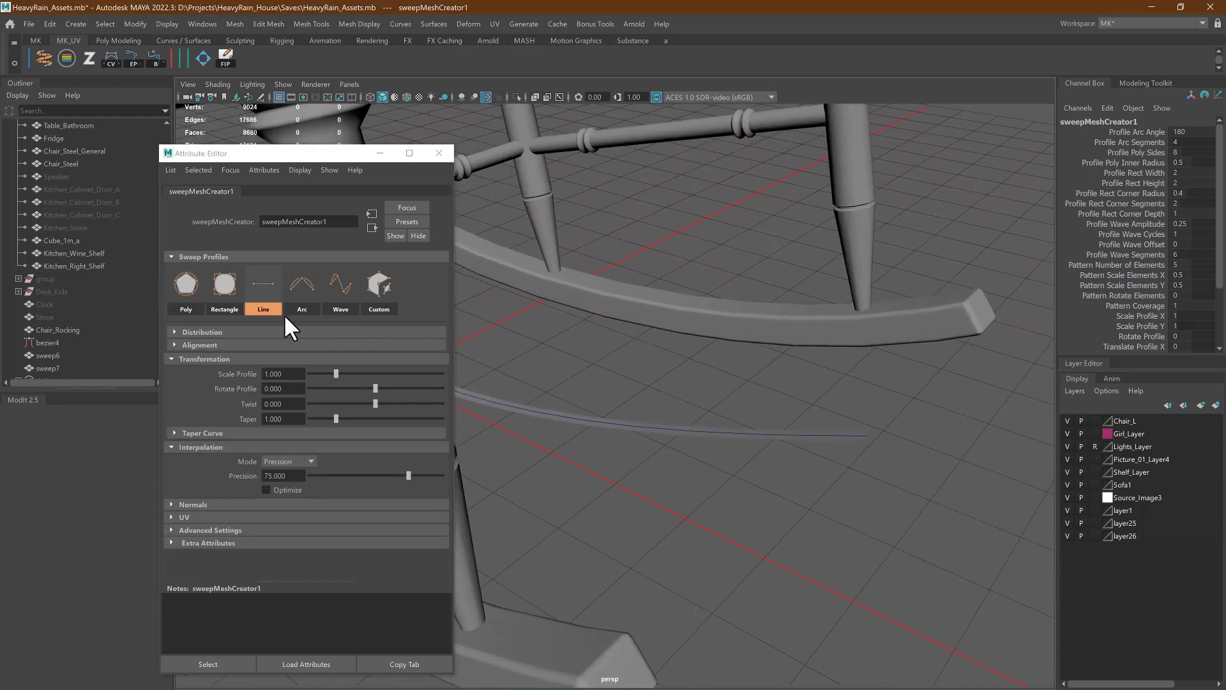
# - Change the sweep profile to Rectangle with a width of 3
pyautogui.click(236, 293)
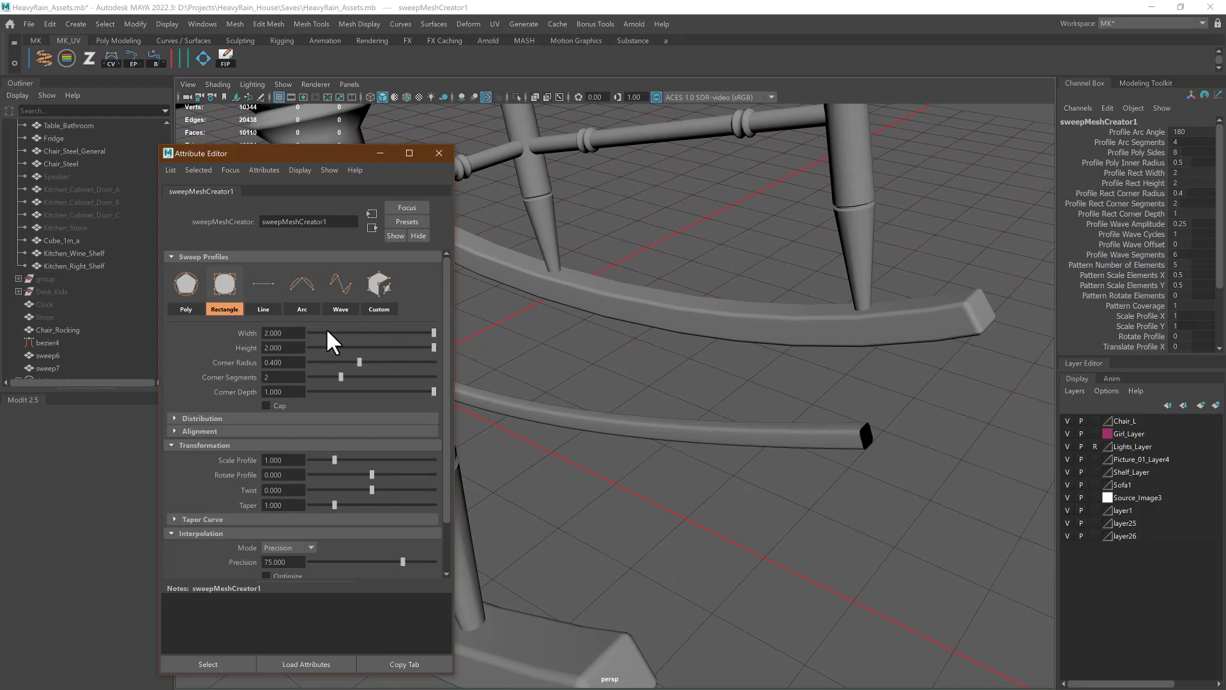
pyautogui.click(288, 333)
pyautogui.write('3')
pyautogui.press('Return')
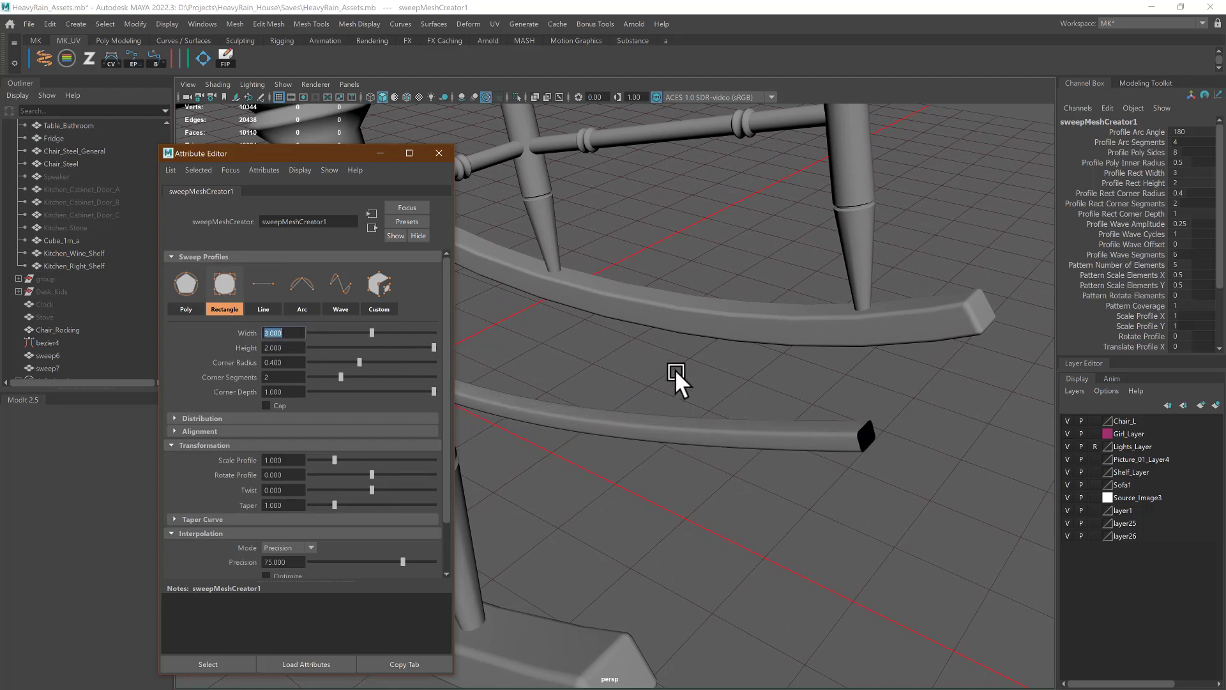
# - Close the sweep settings and delete the demonstration sweep meshes together with their Bezier curve
pyautogui.keyDown('alt'); pyautogui.moveTo(675, 377); pyautogui.dragTo(651, 354); pyautogui.keyUp('alt')
pyautogui.rightClick(652, 352)
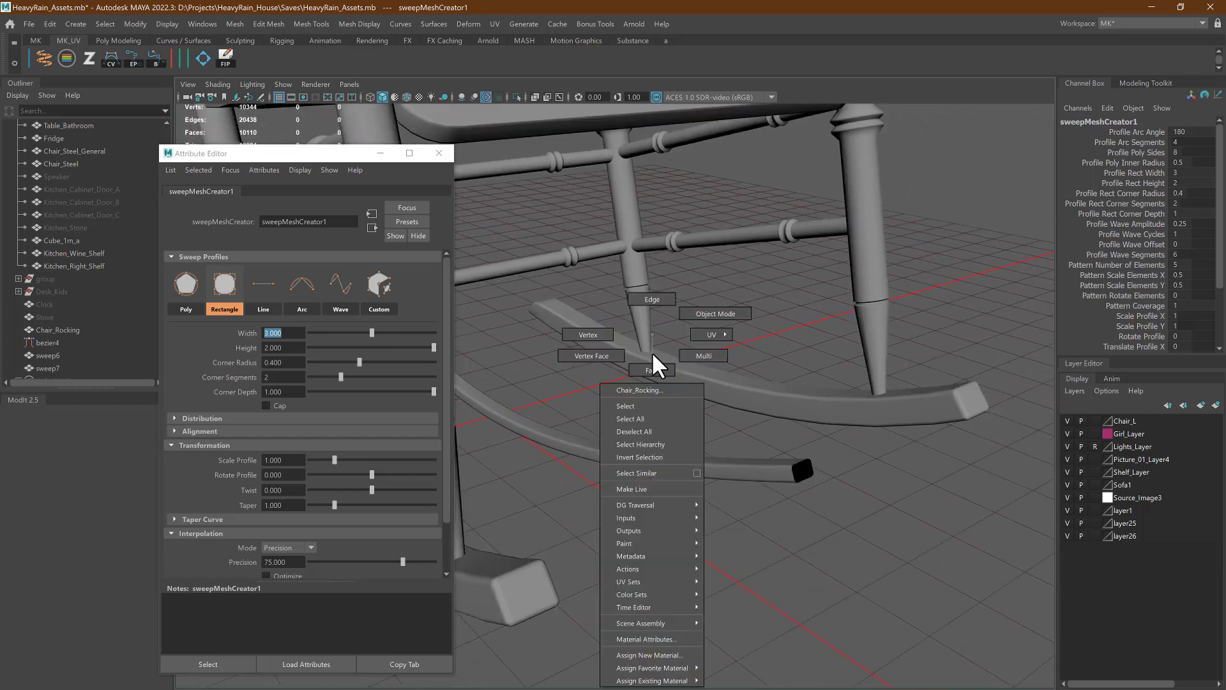
pyautogui.click(439, 153)
pyautogui.click(581, 396)
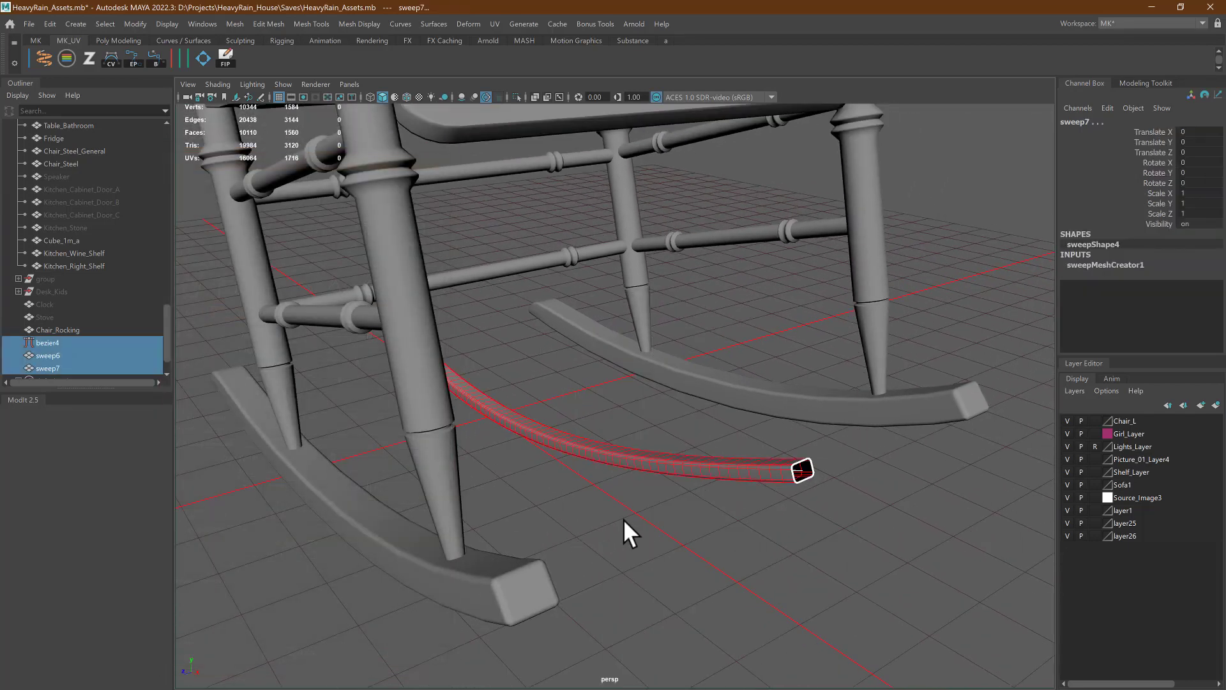
pyautogui.keyDown('alt'); pyautogui.moveTo(645, 501); pyautogui.dragTo(638, 489, button='middle'); pyautogui.keyUp('alt')
pyautogui.press('Delete')
# - Separate the Chair_Rocking mesh into individual pieces and check the rocker and front leg as single parts
pyautogui.click(574, 521)
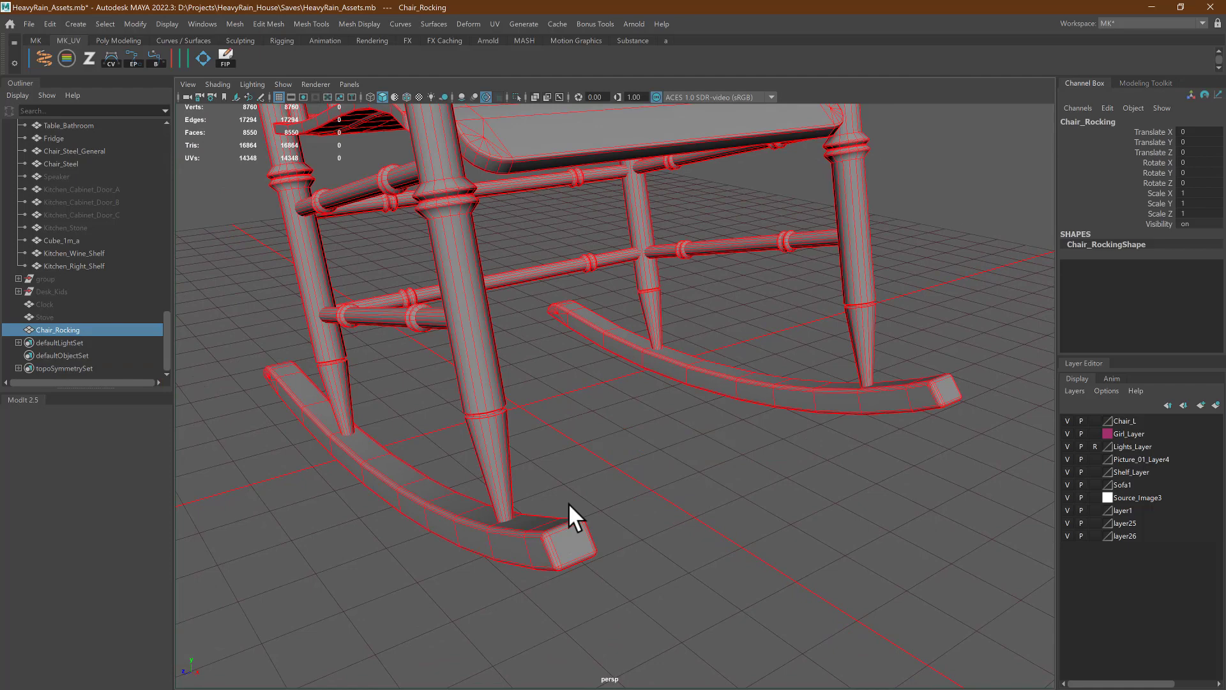
pyautogui.click(30, 40)
pyautogui.click(229, 55)
pyautogui.click(628, 417)
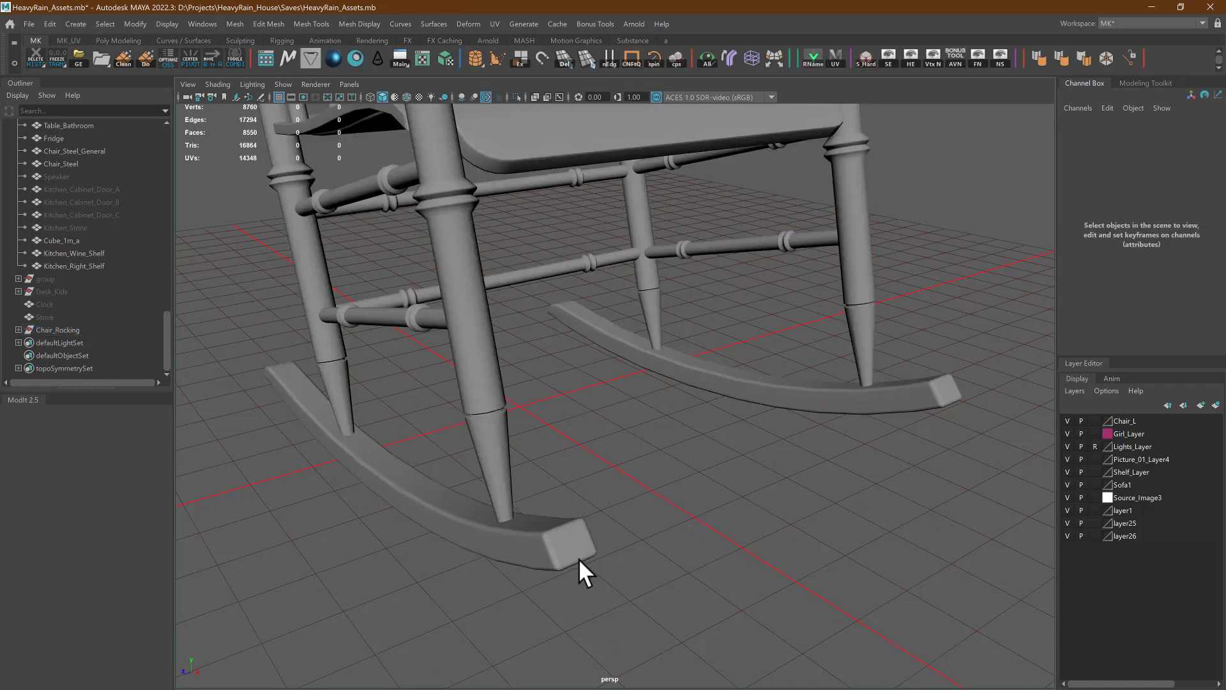
pyautogui.click(562, 555)
pyautogui.keyDown('alt'); pyautogui.moveTo(458, 494); pyautogui.dragTo(568, 430); pyautogui.keyUp('alt')
pyautogui.click(649, 416)
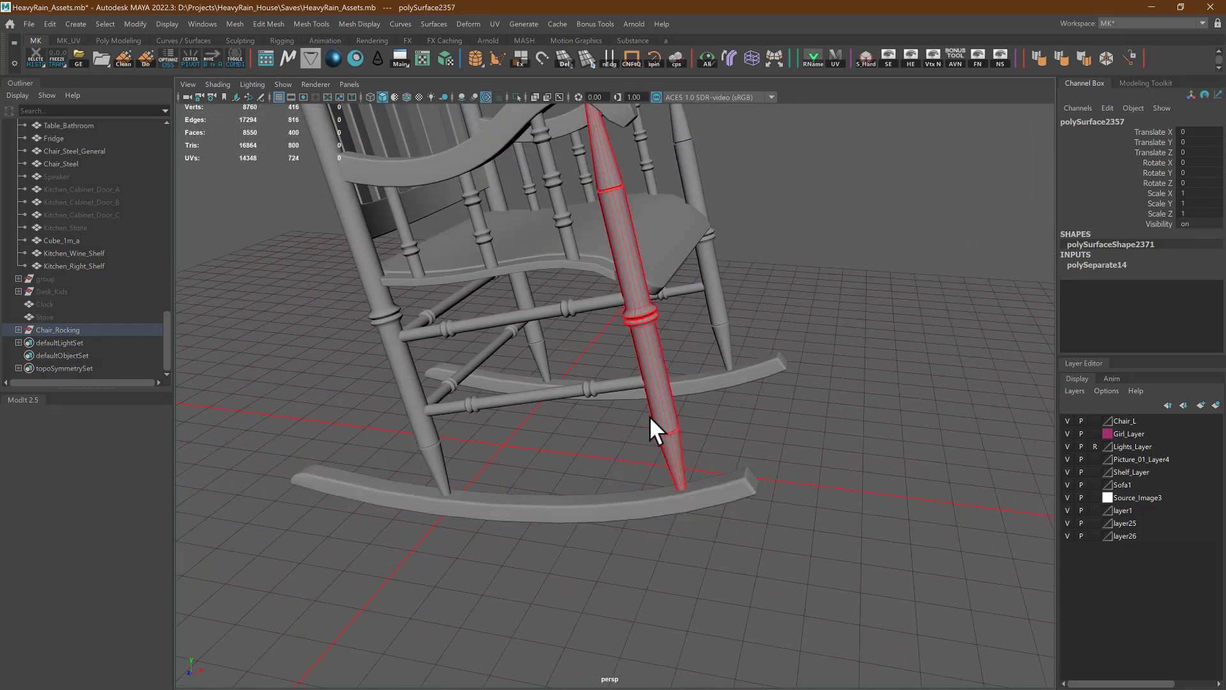
pyautogui.keyDown('alt'); pyautogui.moveTo(649, 416); pyautogui.dragTo(706, 475); pyautogui.keyUp('alt')
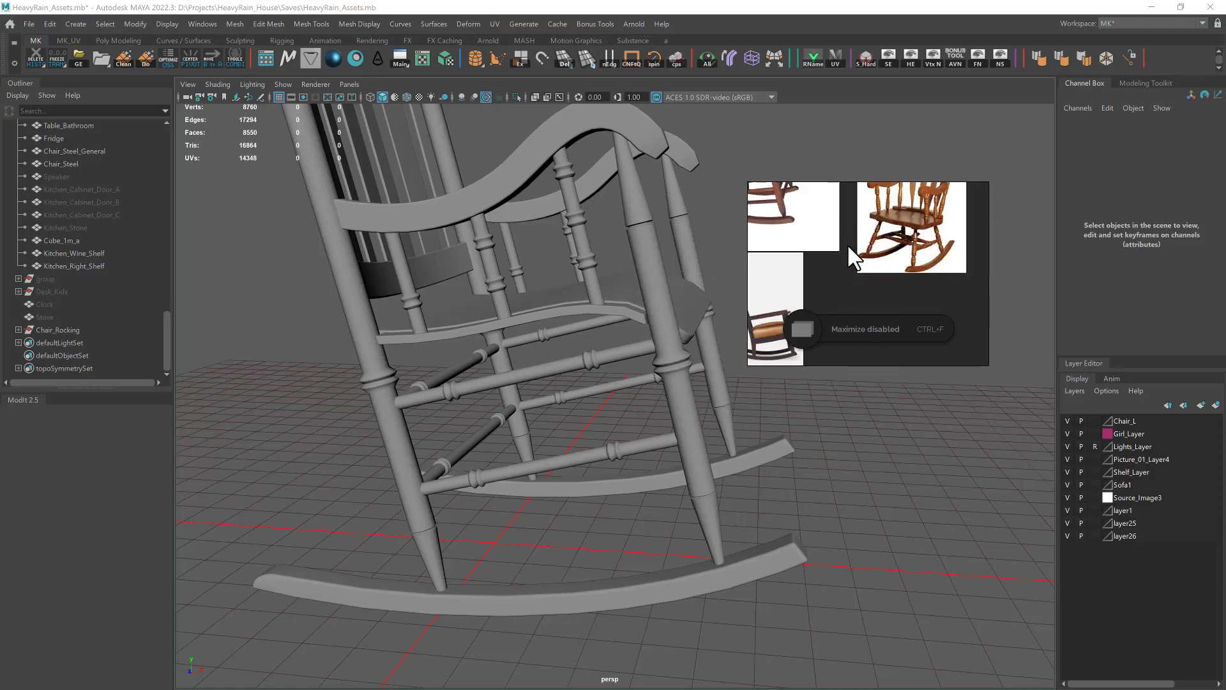
# - Keep the reference board always on top and enlarge the legs and rockers of the wooden rocking chair image
pyautogui.moveTo(859, 252); pyautogui.dragTo(910, 274, button='middle')
pyautogui.moveTo(910, 274); pyautogui.dragTo(936, 171, button='right')
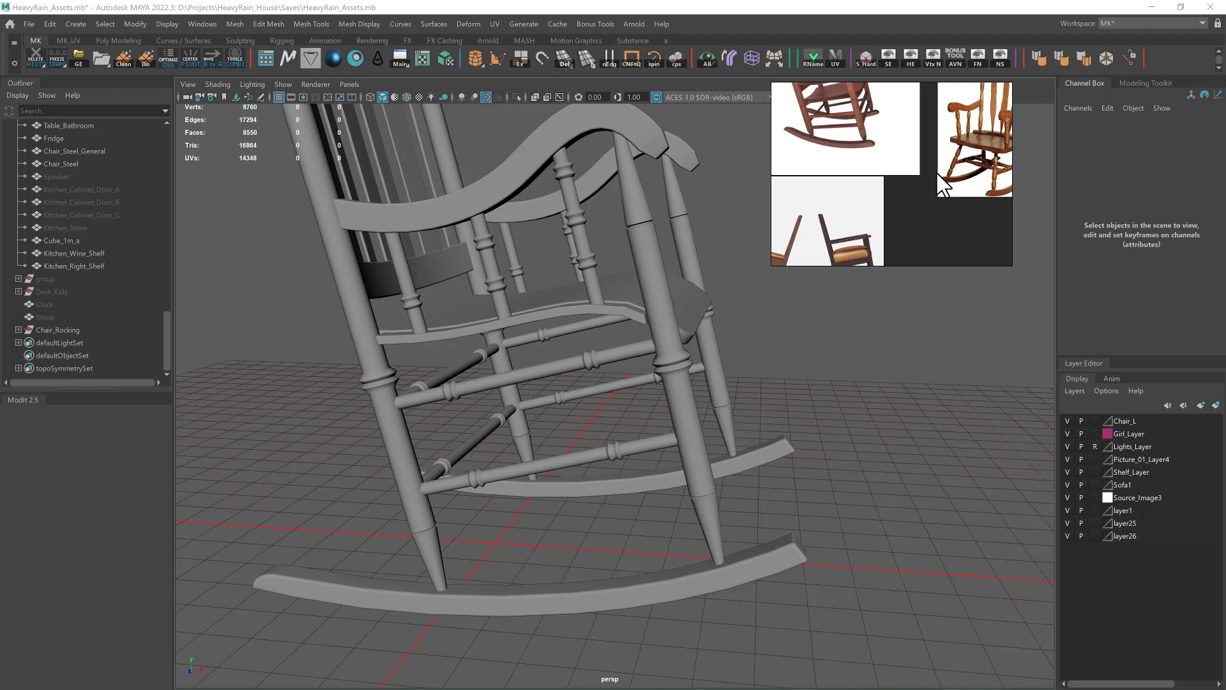
pyautogui.moveTo(952, 176); pyautogui.dragTo(888, 238, button='middle')
pyautogui.hotkey('ctrl', 'shift', 'a')
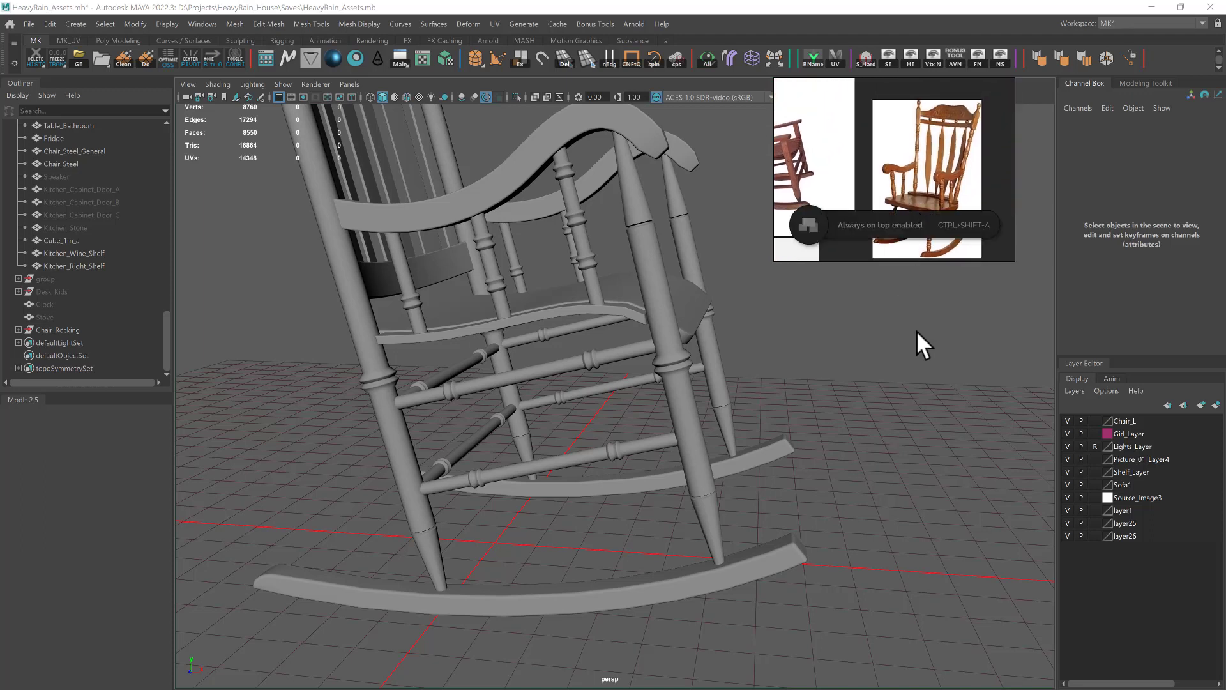
pyautogui.scroll(6, 953, 178)
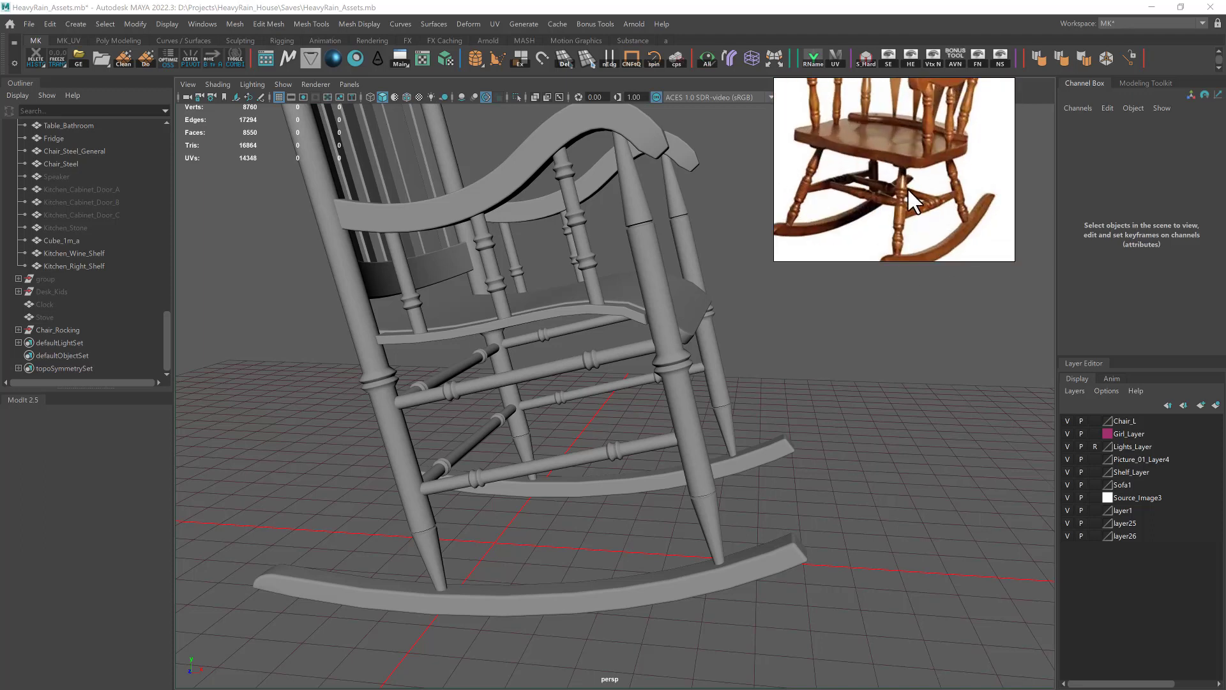
pyautogui.moveTo(911, 208); pyautogui.dragTo(921, 139, button='middle')
pyautogui.click(874, 399)
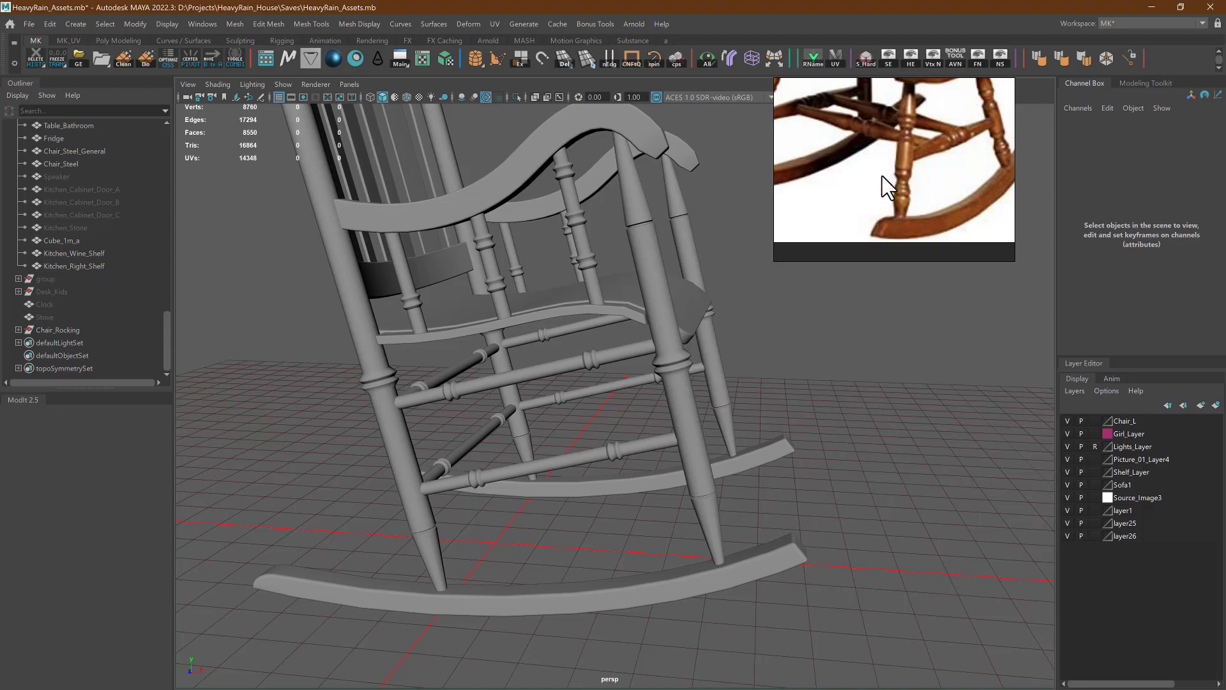
# - Compare the model's lower side stretcher and seat with the wooden rocking chair reference
pyautogui.keyDown('alt'); pyautogui.moveTo(775, 396); pyautogui.dragTo(699, 399); pyautogui.keyUp('alt')
pyautogui.click(677, 424)
pyautogui.keyDown('alt'); pyautogui.moveTo(521, 418); pyautogui.dragTo(639, 511); pyautogui.keyUp('alt')
pyautogui.click(546, 440)
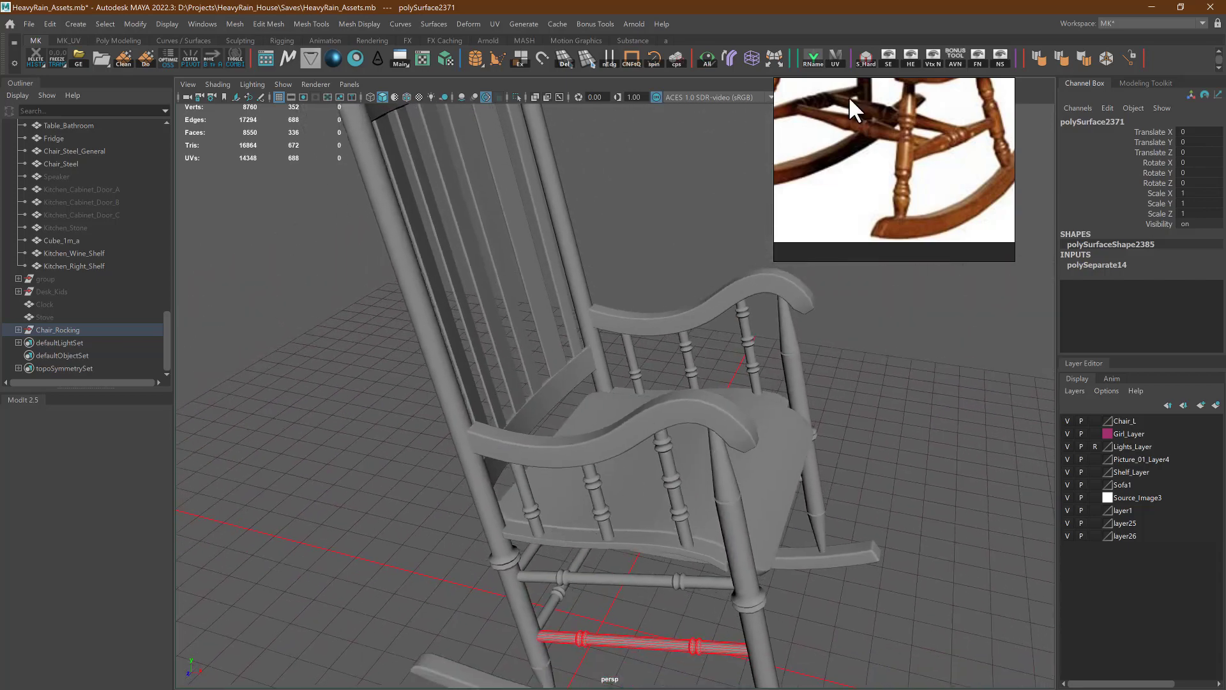
pyautogui.moveTo(895, 97); pyautogui.dragTo(902, 208)
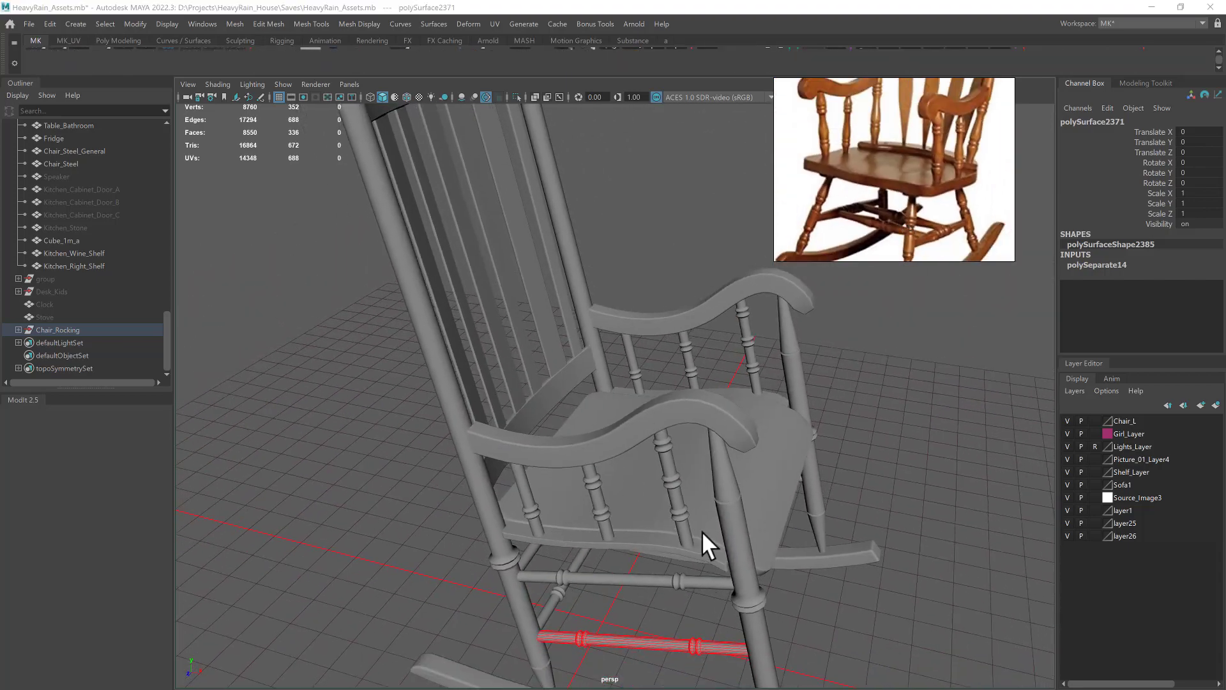
pyautogui.click(745, 470)
pyautogui.click(854, 434)
pyautogui.keyDown('alt'); pyautogui.moveTo(826, 477); pyautogui.dragTo(715, 447); pyautogui.keyUp('alt')
pyautogui.click(814, 472)
# - Find the Chair group on the reference board and enlarge the photo of the slatted wooden rocking chair
pyautogui.scroll(-5, 898, 154)
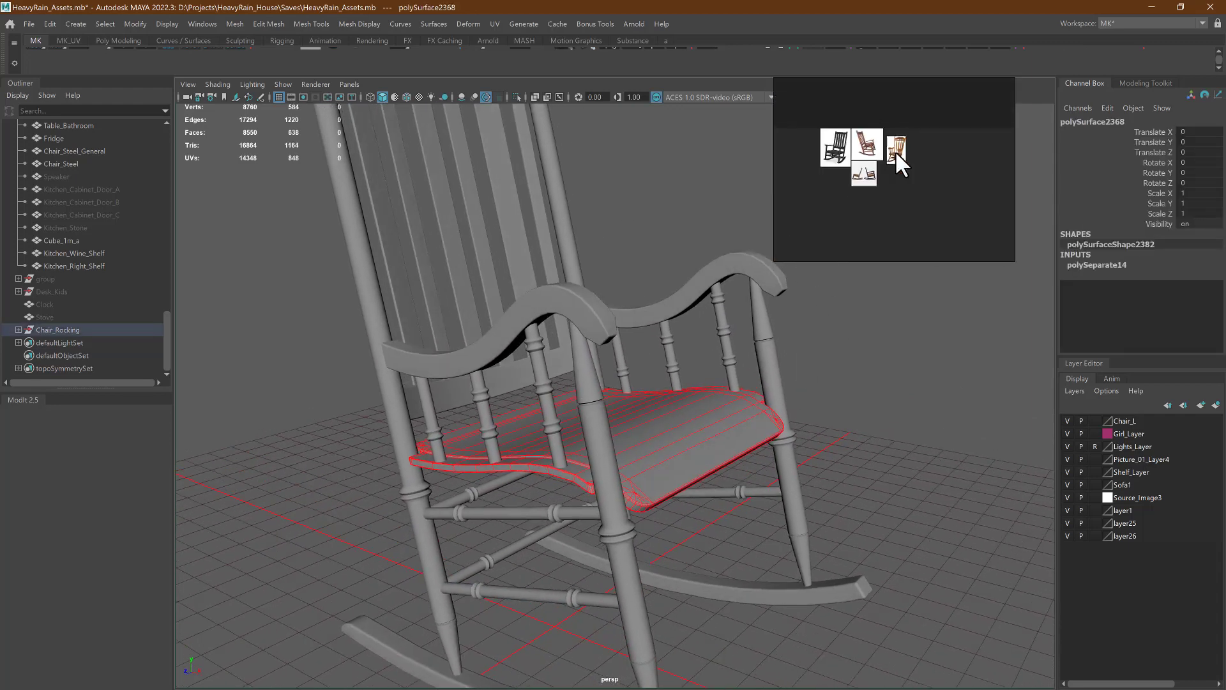
pyautogui.scroll(-3, 895, 152)
pyautogui.moveTo(895, 152); pyautogui.dragTo(977, 36, button='middle')
pyautogui.scroll(-2, 876, 213)
pyautogui.scroll(3, 885, 212)
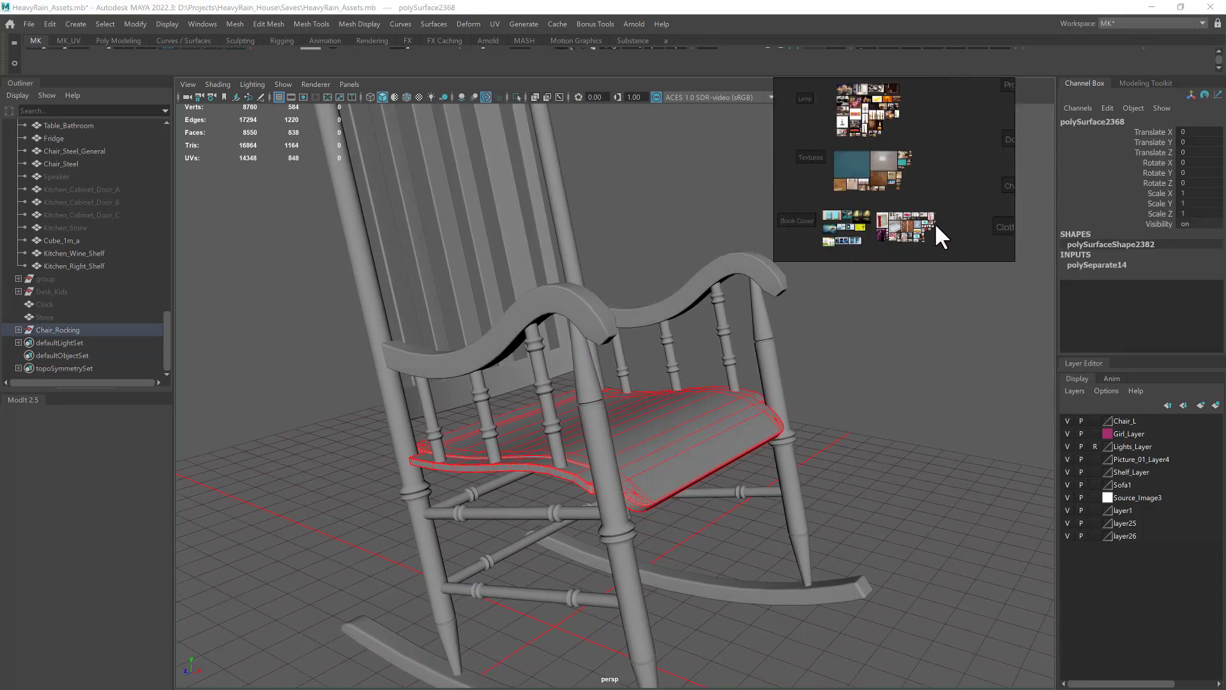
pyautogui.moveTo(935, 224); pyautogui.dragTo(796, 165, button='middle')
pyautogui.moveTo(943, 155); pyautogui.dragTo(924, 173, button='middle')
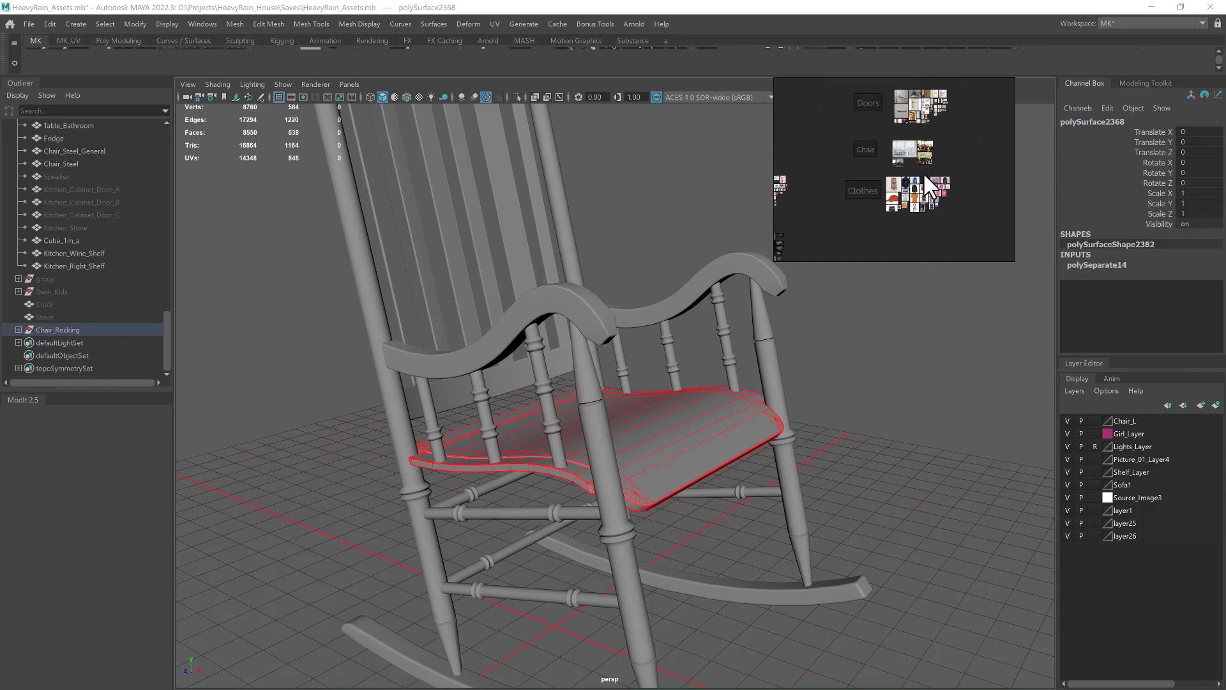
pyautogui.scroll(10, 921, 170)
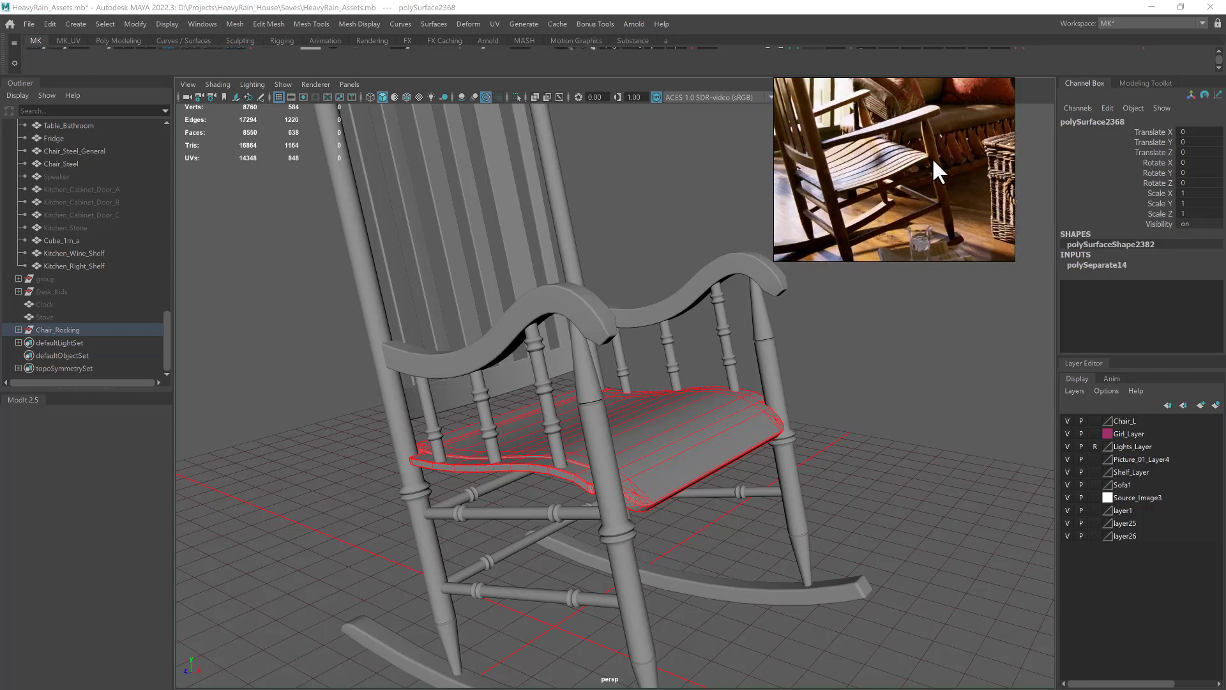
# - Examine the whole chair model beside the photo, and move the reference board farther away from the model
pyautogui.click(791, 423)
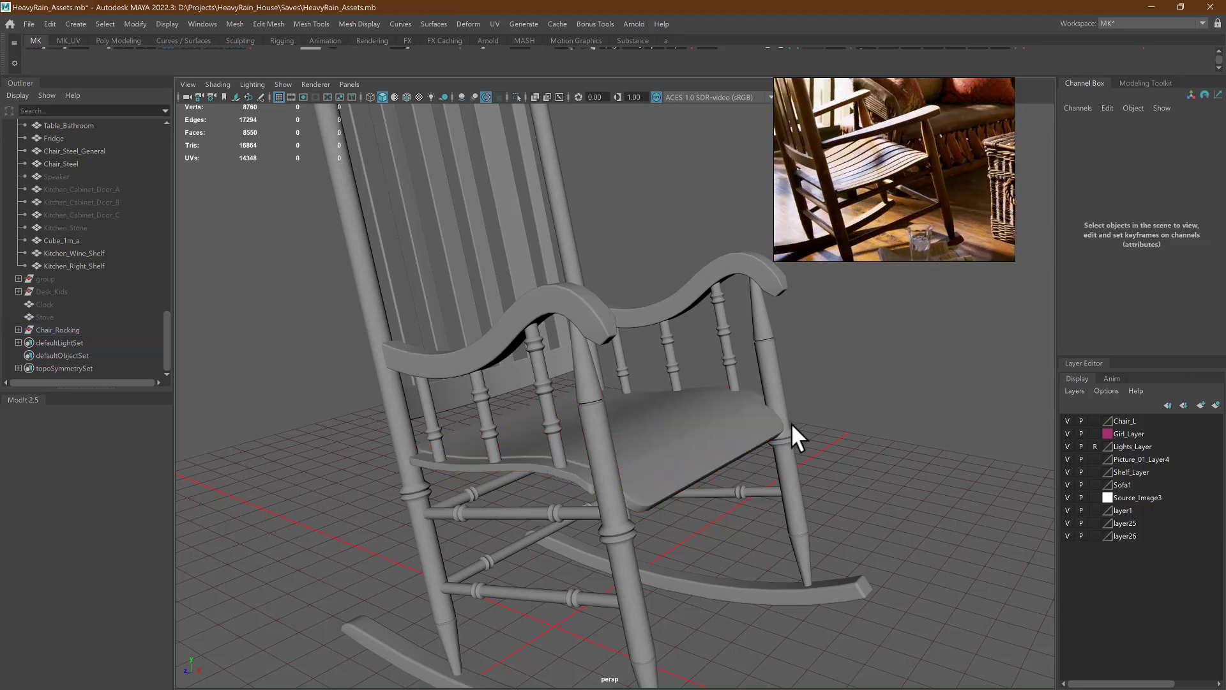
pyautogui.keyDown('alt'); pyautogui.moveTo(657, 404); pyautogui.dragTo(682, 412); pyautogui.keyUp('alt')
pyautogui.keyDown('alt'); pyautogui.moveTo(682, 411); pyautogui.dragTo(622, 400, button='right'); pyautogui.keyUp('alt')
pyautogui.keyDown('alt'); pyautogui.moveTo(622, 400); pyautogui.dragTo(534, 370); pyautogui.keyUp('alt')
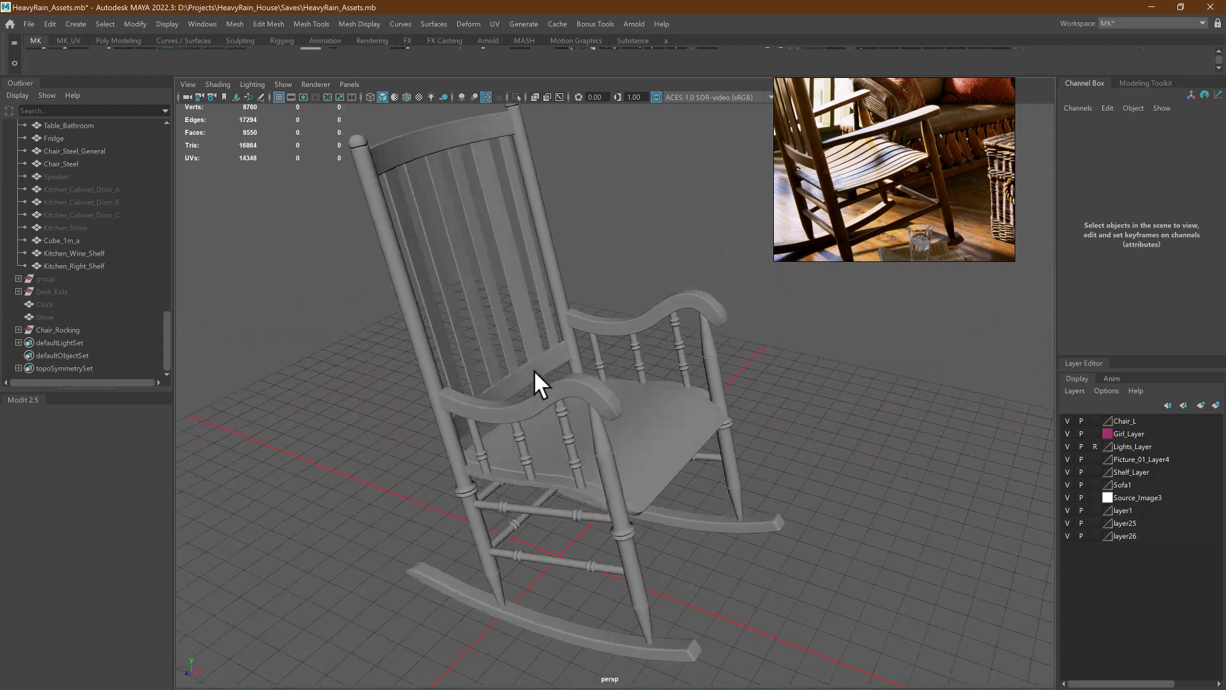
pyautogui.keyDown('alt'); pyautogui.moveTo(534, 369); pyautogui.dragTo(577, 424, button='middle'); pyautogui.keyUp('alt')
pyautogui.moveTo(821, 179); pyautogui.dragTo(890, 178)
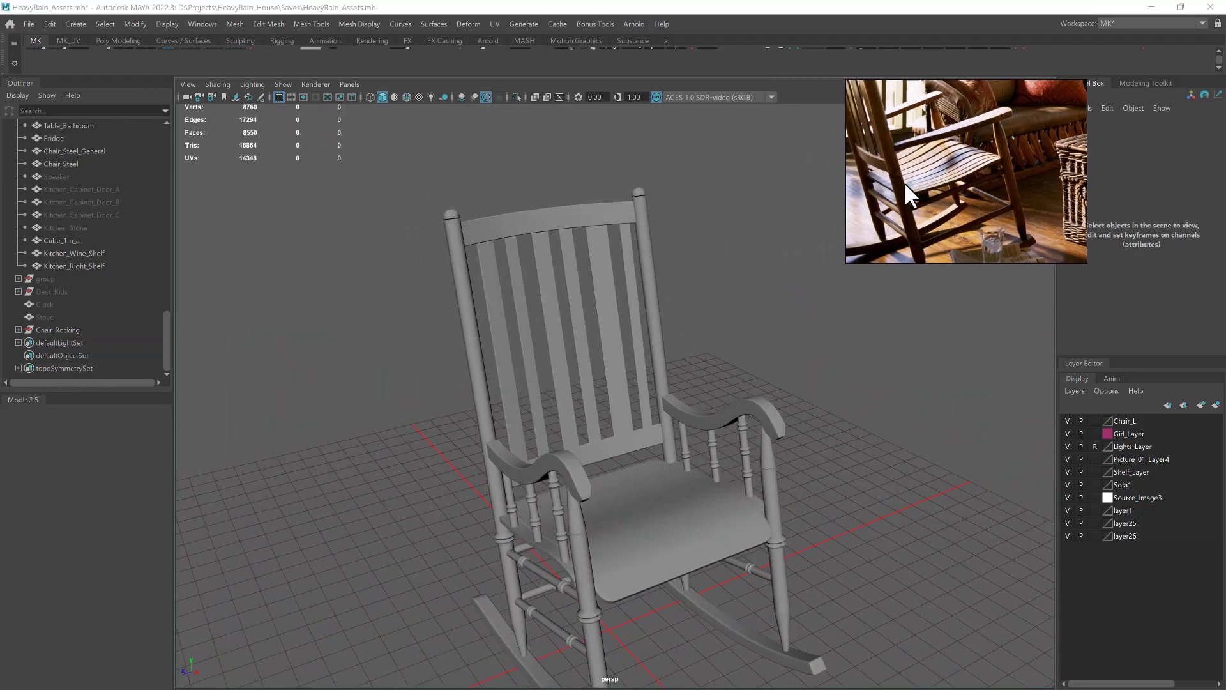
pyautogui.scroll(-3, 890, 177)
# - Switch to Unreal Editor and open the House level from the Saves folder
pyautogui.hotkey('alt', 'Tab')
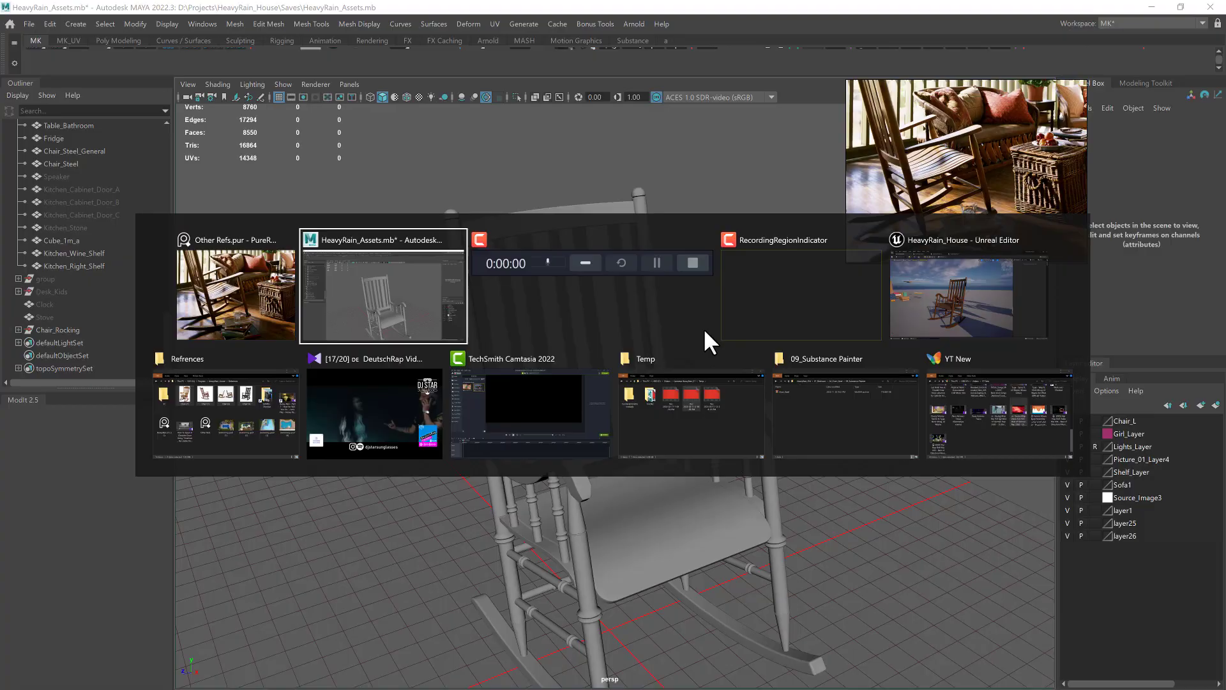
pyautogui.click(910, 279)
pyautogui.rightClick(485, 402)
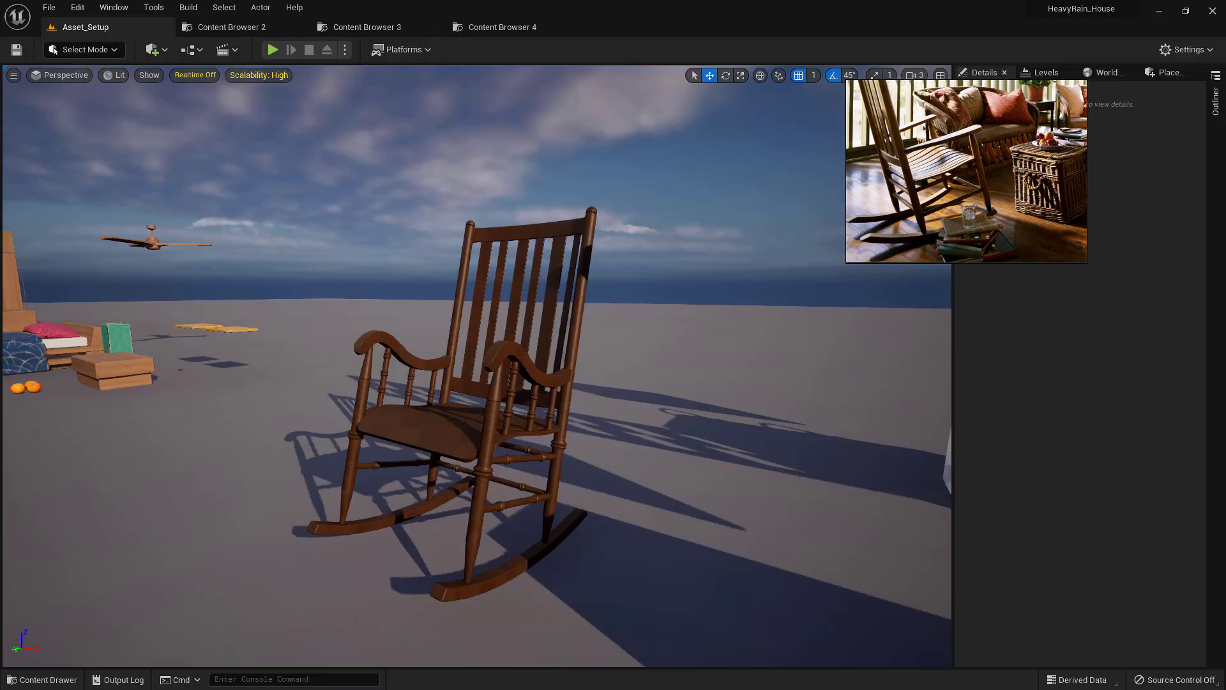
pyautogui.click(422, 295)
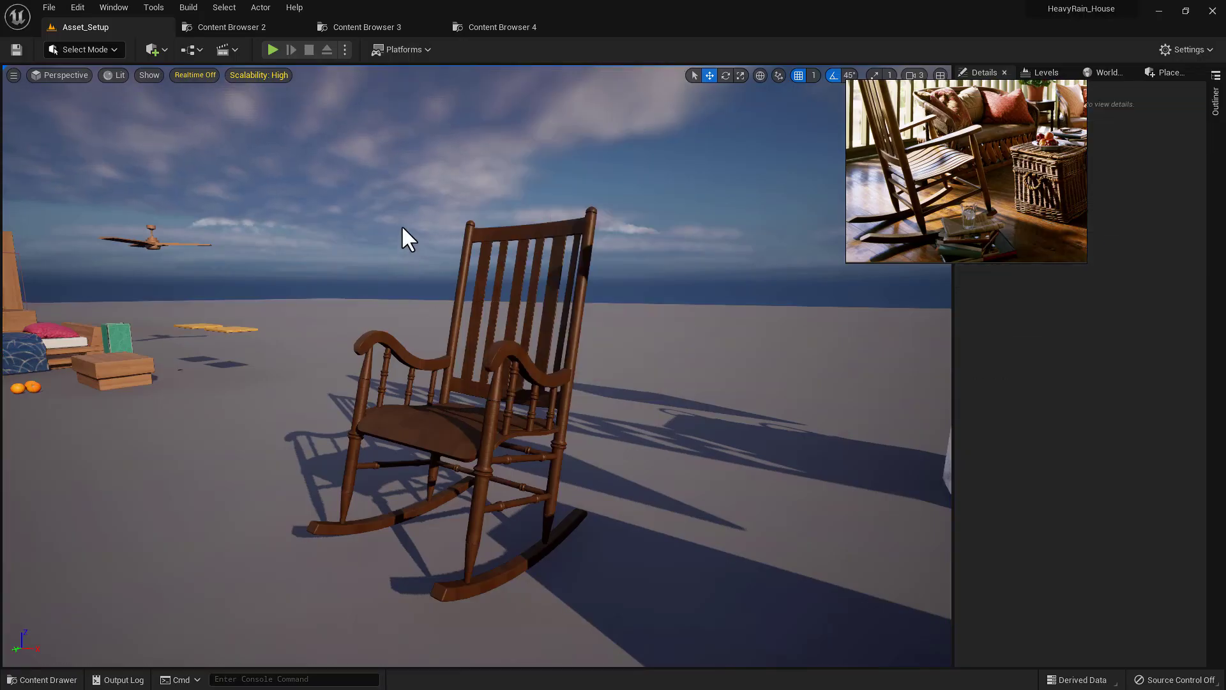
pyautogui.hotkey('ctrl', 'space')
pyautogui.doubleClick(575, 408)
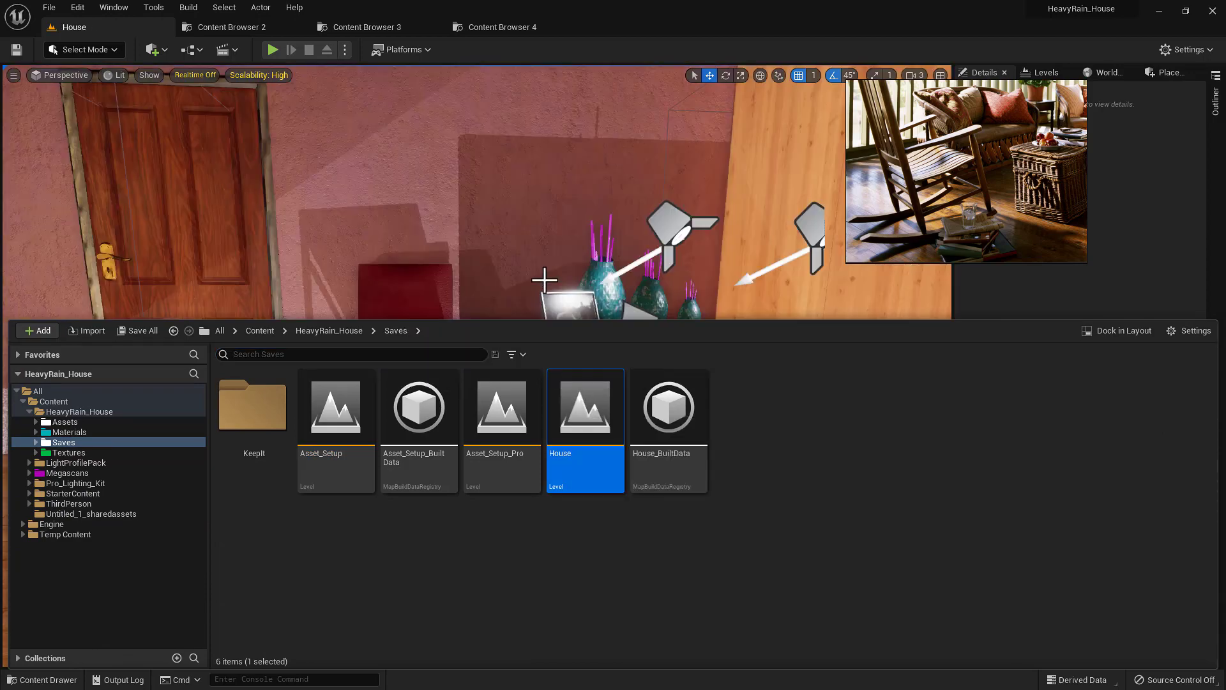
# - Fly through the house's bedroom and out to the balcony to examine the textured rocking chair
pyautogui.moveTo(544, 280); pyautogui.dragTo(939, 320, button='right')
pyautogui.press('w')
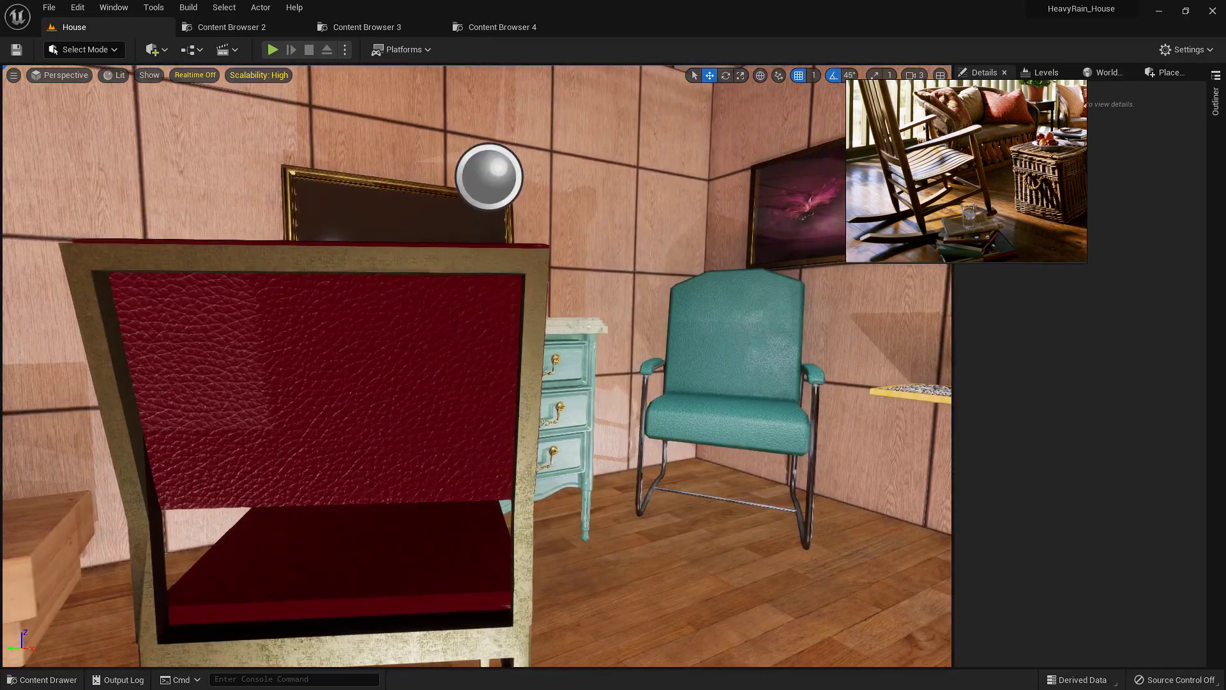
pyautogui.moveTo(831, 285); pyautogui.dragTo(985, 289, button='right')
pyautogui.press('w')
pyautogui.moveTo(535, 393); pyautogui.dragTo(498, 460, button='right')
pyautogui.press('s')
pyautogui.press('d')
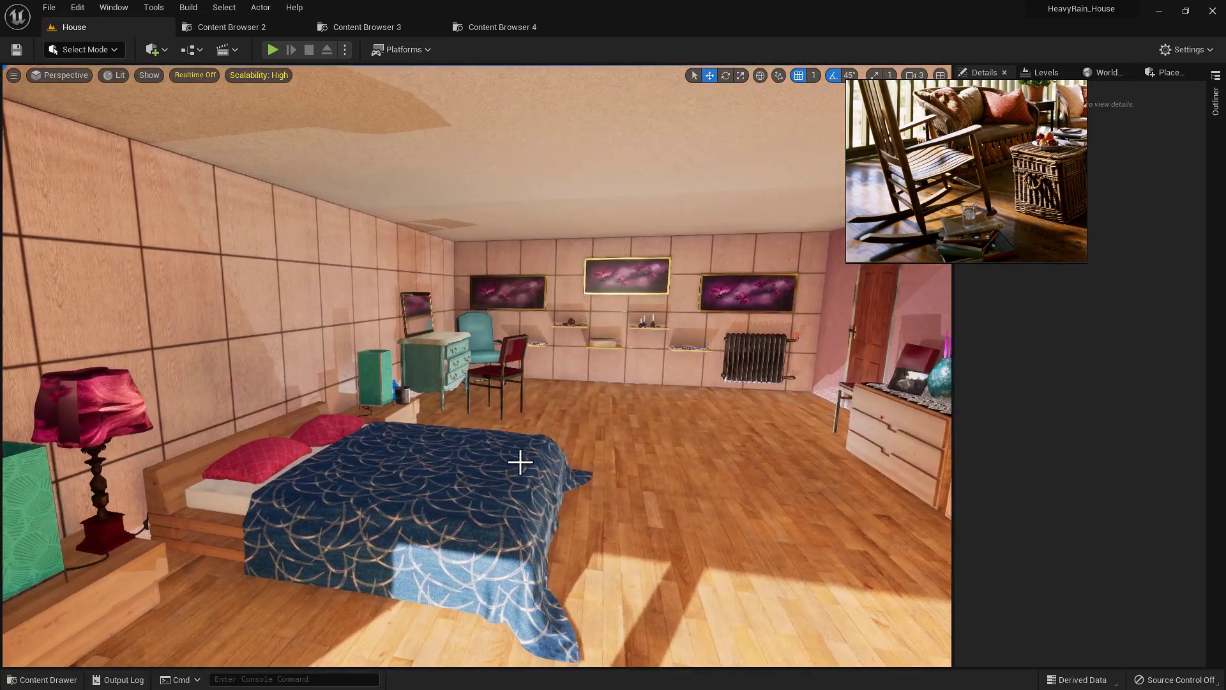
pyautogui.moveTo(520, 461); pyautogui.dragTo(492, 464, button='right')
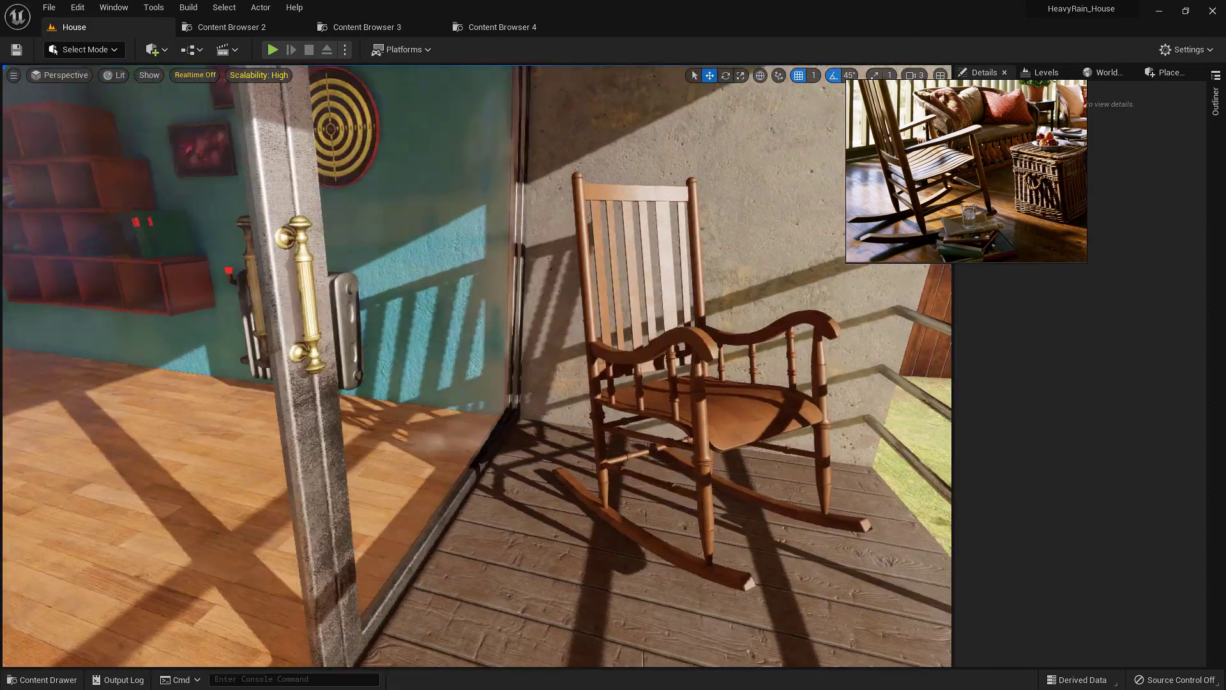
pyautogui.moveTo(515, 454); pyautogui.dragTo(638, 455, button='right')
# - Play the level, walk the character along the balcony past the rocking chair, and end the play session
pyautogui.hotkey('alt', 'p')
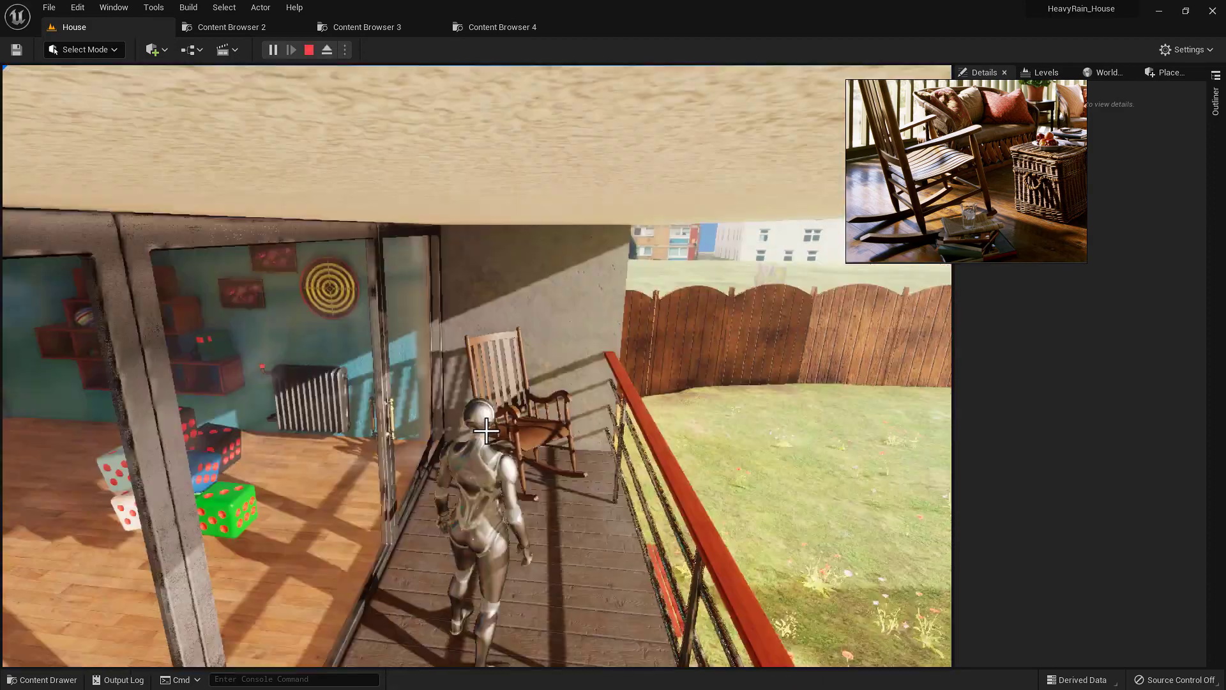
pyautogui.press('w')
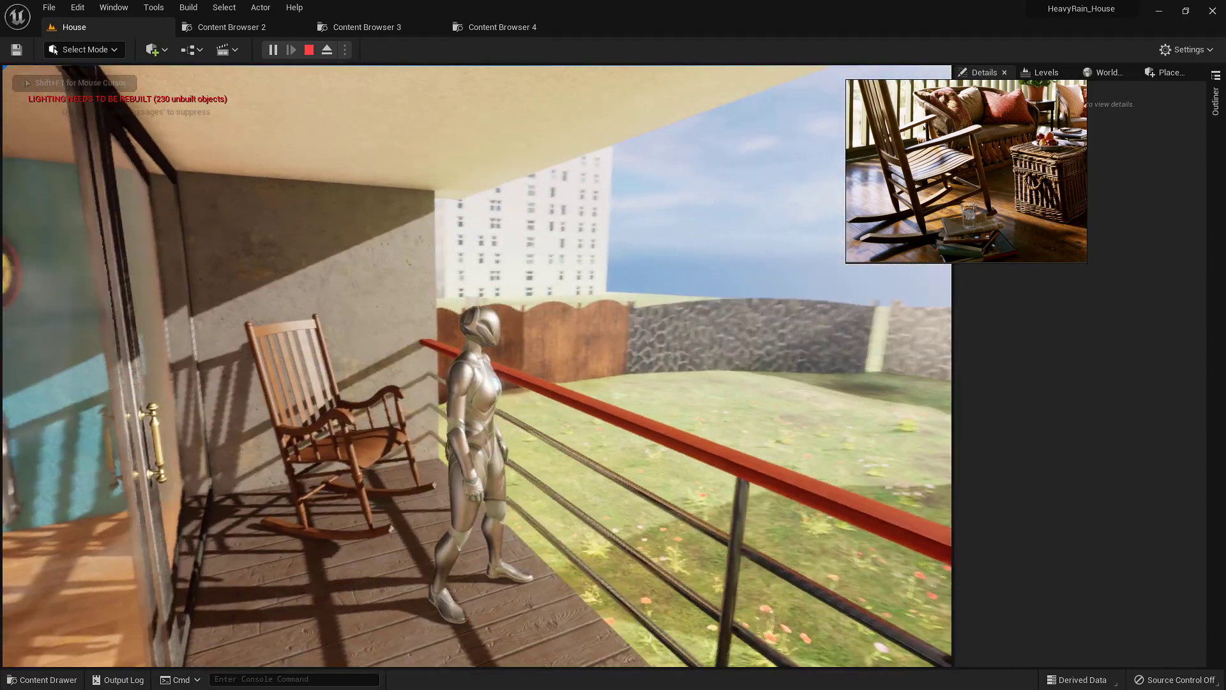
pyautogui.press('w')
pyautogui.press('Escape')
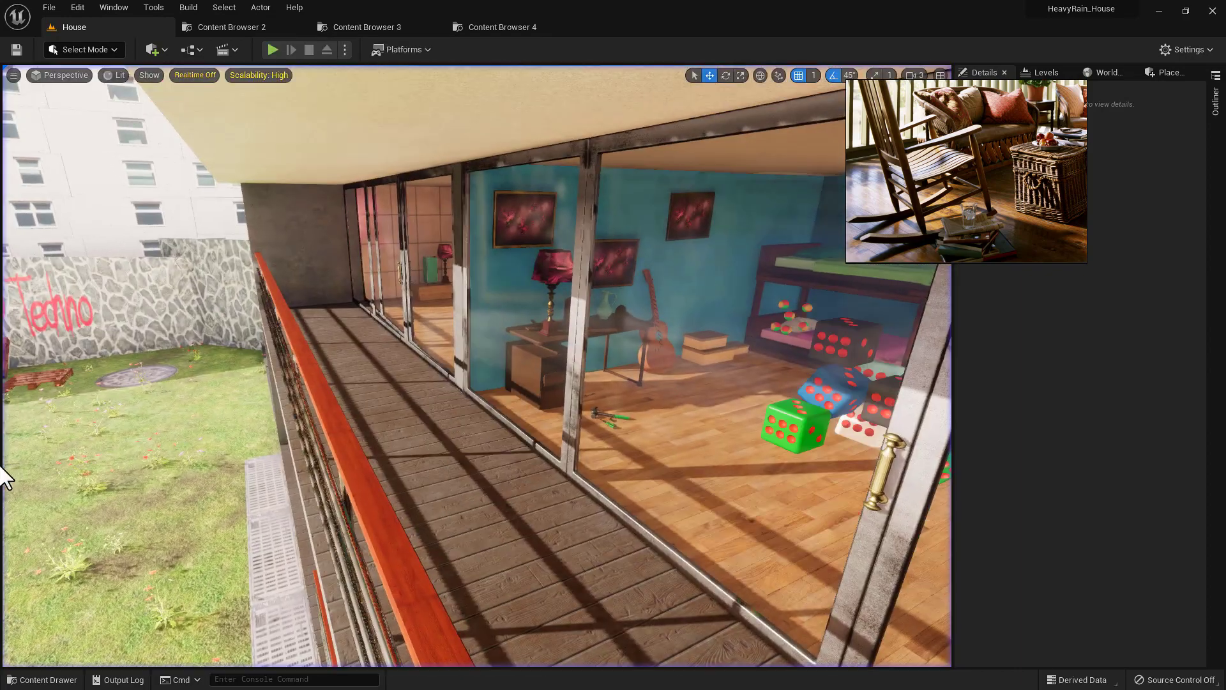
# - Fly back indoors and examine the rocking chair standing beside the balcony doorway
pyautogui.press('w')
pyautogui.moveTo(476, 366); pyautogui.dragTo(447, 371, button='right')
pyautogui.press('w')
pyautogui.press('s')
pyautogui.moveTo(315, 507); pyautogui.dragTo(315, 506, button='right')
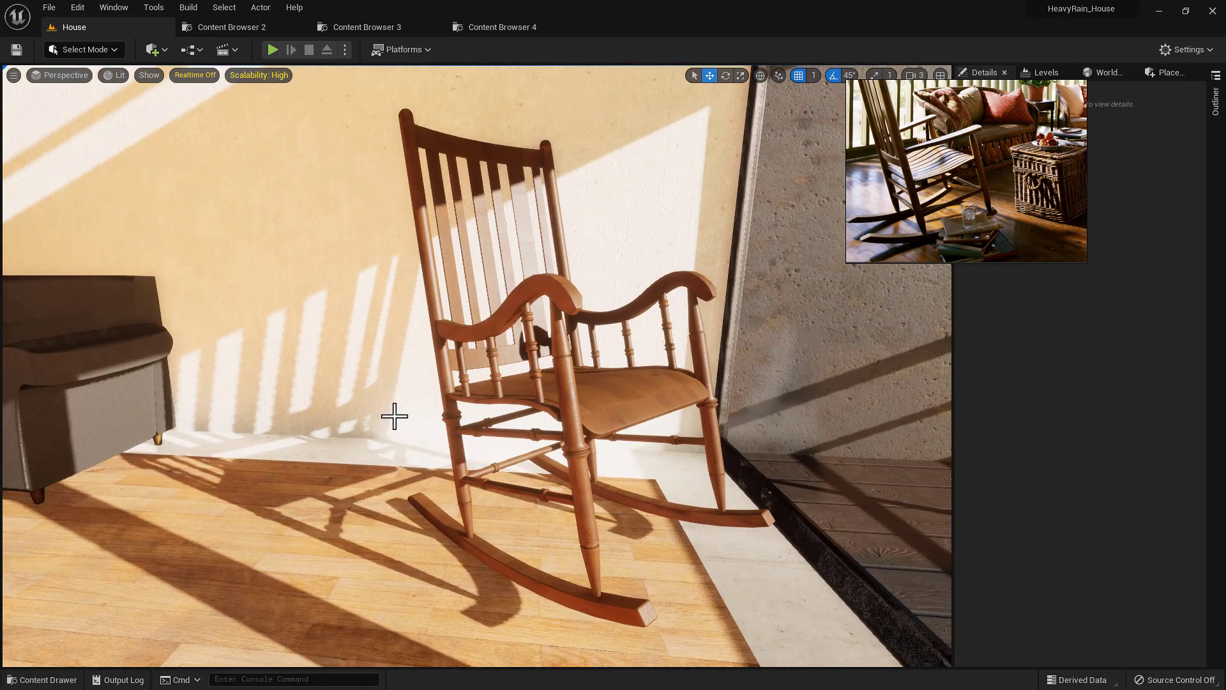
# - Switch back to Maya and select the lower side stretcher between the chair's front and back legs for a close view
pyautogui.hotkey('alt', 'Tab')
pyautogui.hotkey('alt', 'Tab')
pyautogui.click(464, 304)
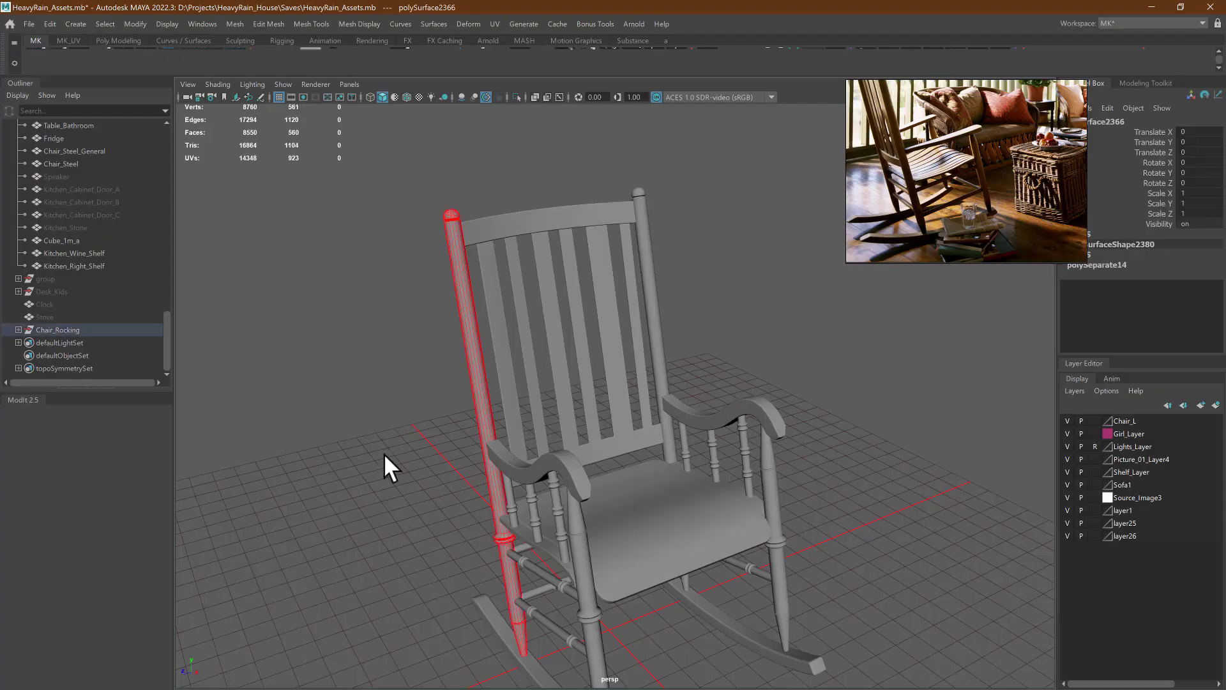
pyautogui.keyDown('alt'); pyautogui.moveTo(385, 457); pyautogui.dragTo(487, 368); pyautogui.keyUp('alt')
pyautogui.click(487, 369)
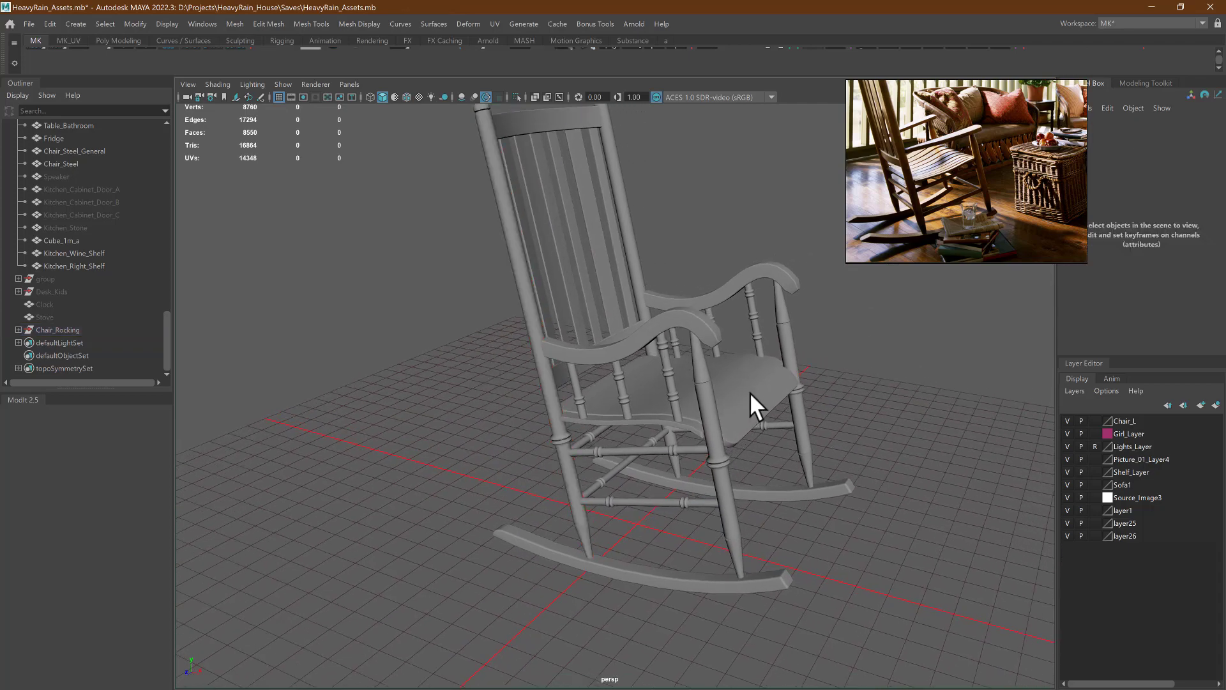
pyautogui.scroll(6, 792, 495)
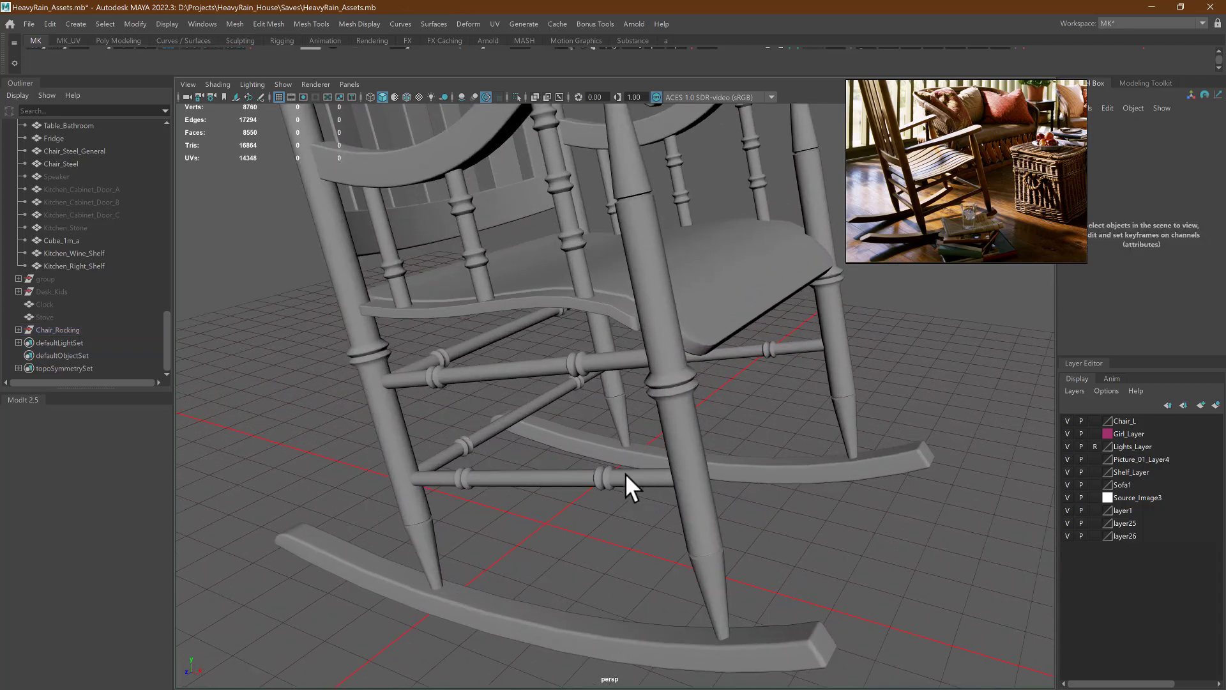
pyautogui.click(626, 474)
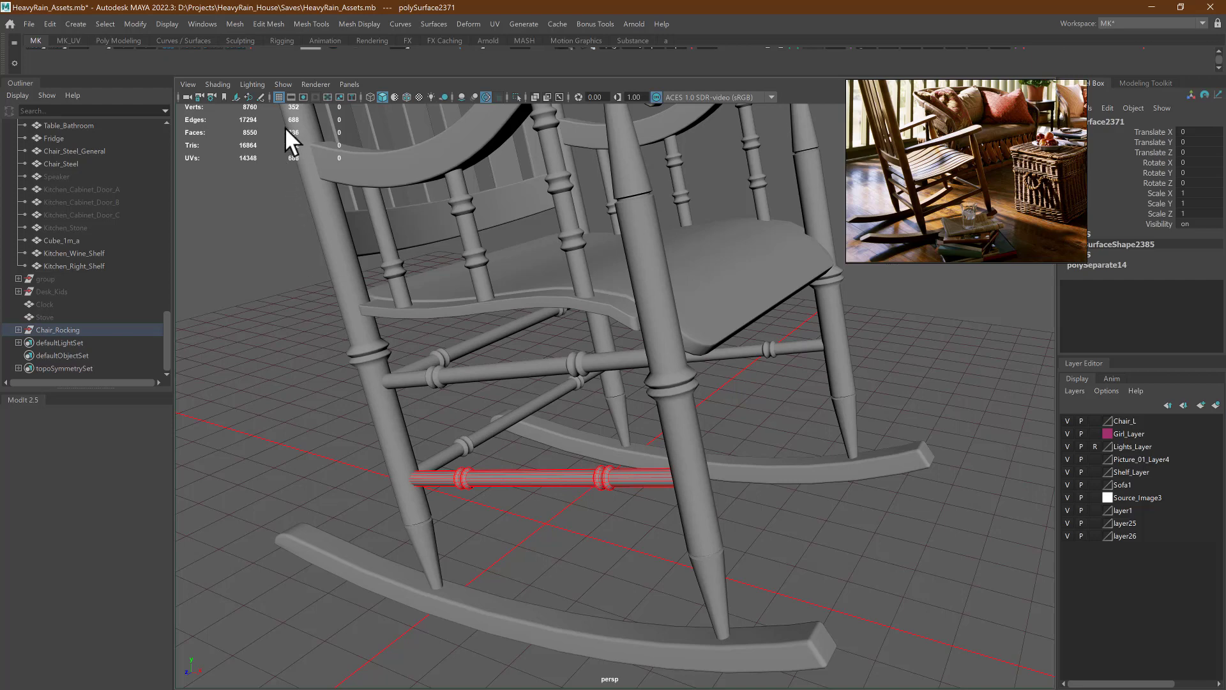
pyautogui.keyDown('alt'); pyautogui.moveTo(591, 526); pyautogui.dragTo(571, 462, button='middle'); pyautogui.keyUp('alt')
pyautogui.keyDown('alt'); pyautogui.moveTo(571, 462); pyautogui.dragTo(725, 500, button='right'); pyautogui.keyUp('alt')
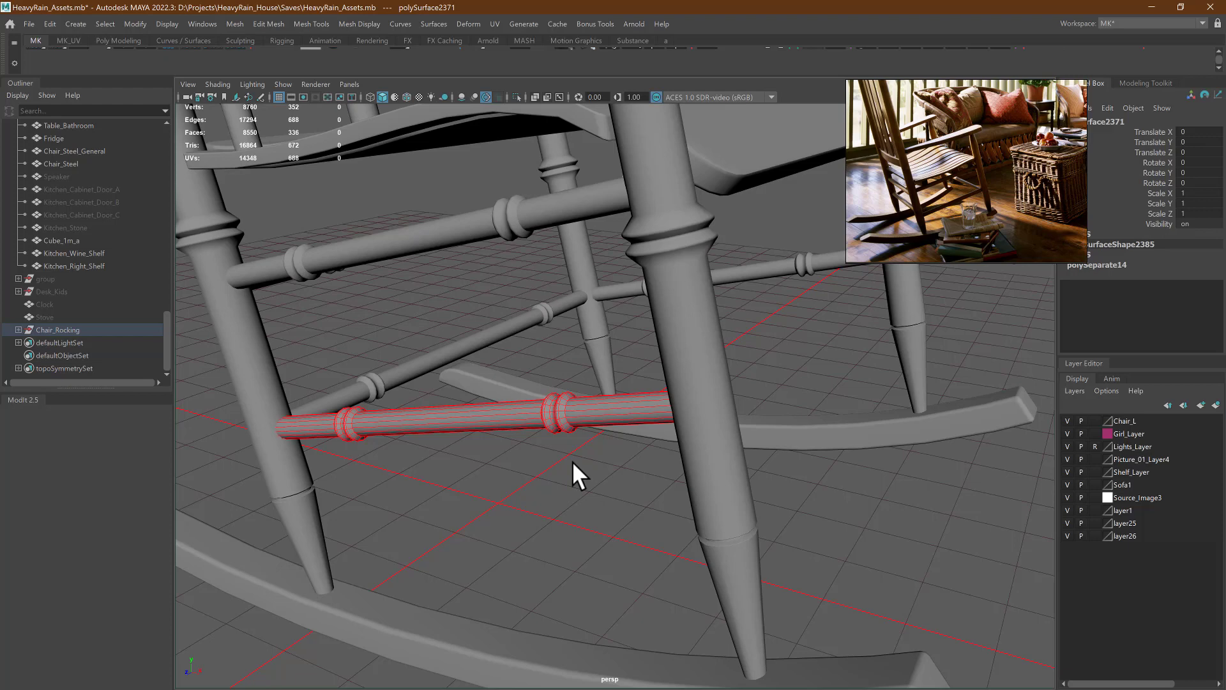
# - Duplicate the selected lower side stretcher in place and isolate the copy
pyautogui.moveTo(572, 461)
pyautogui.keyDown('alt'); pyautogui.mouseDown()
pyautogui.moveTo(561, 493)
pyautogui.moveTo(534, 450)
pyautogui.moveTo(557, 445)
pyautogui.mouseUp(); pyautogui.keyUp('alt')
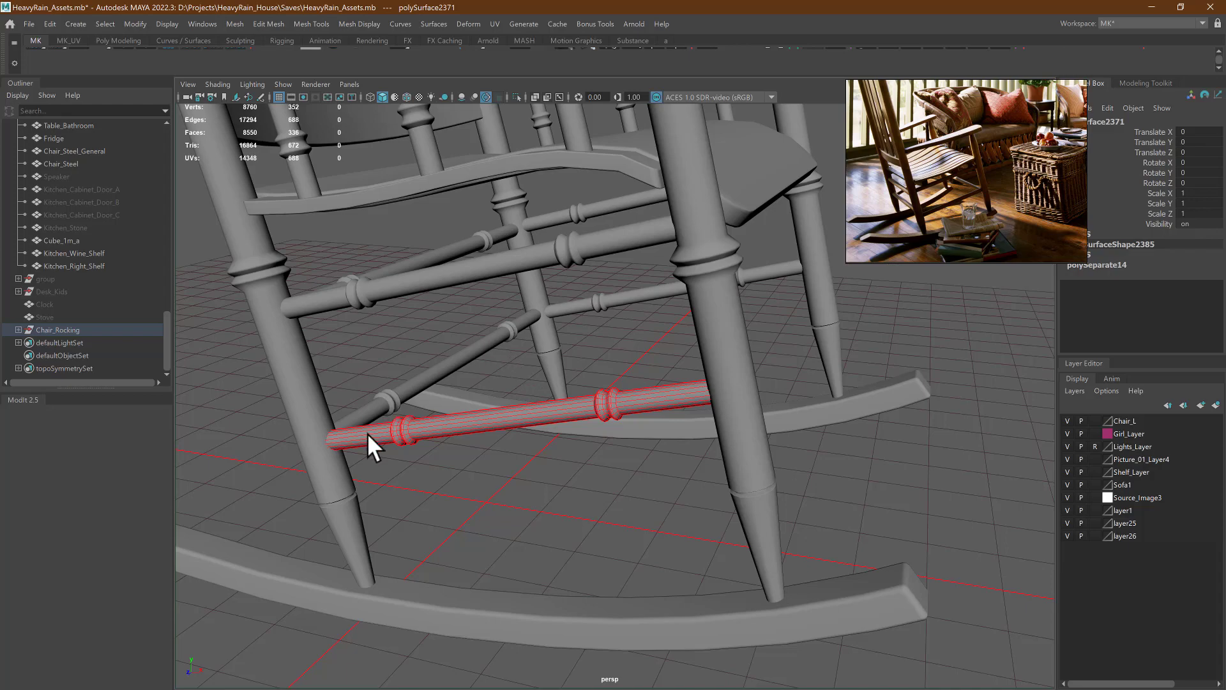
pyautogui.keyDown('alt'); pyautogui.moveTo(561, 351); pyautogui.dragTo(410, 316, button='right'); pyautogui.keyUp('alt')
pyautogui.keyDown('alt'); pyautogui.moveTo(491, 424); pyautogui.dragTo(586, 438, button='right'); pyautogui.keyUp('alt')
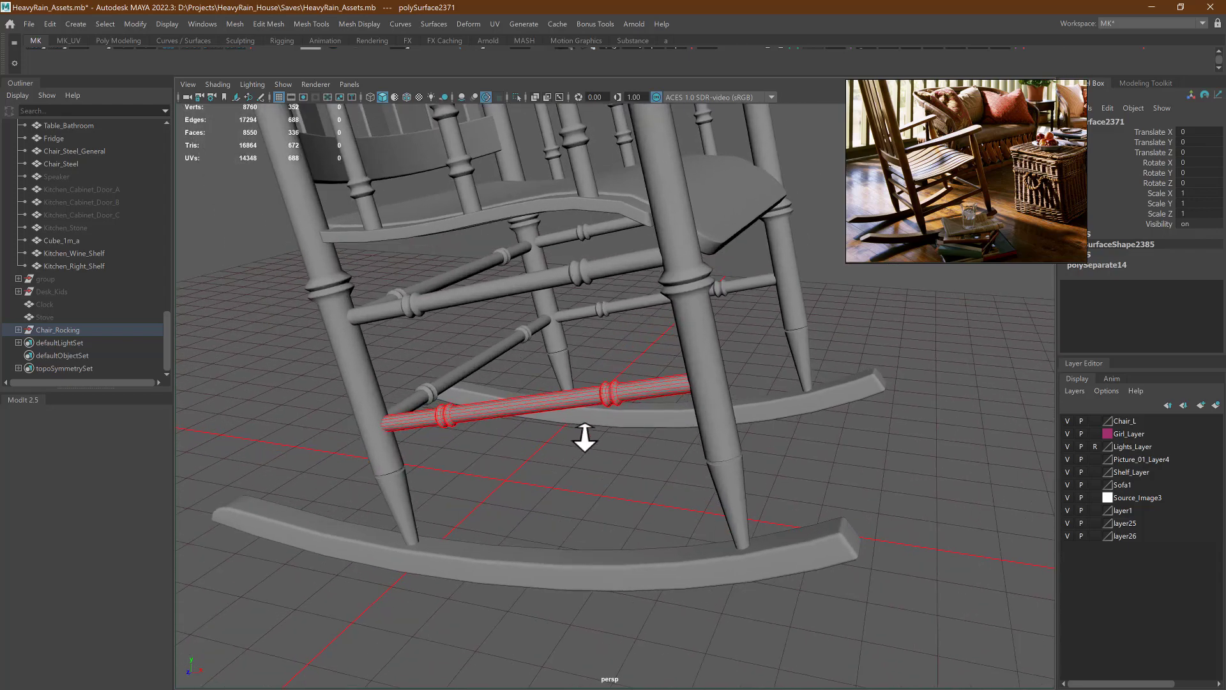
pyautogui.keyDown('alt'); pyautogui.moveTo(586, 438); pyautogui.dragTo(549, 407); pyautogui.keyUp('alt')
pyautogui.keyDown('alt'); pyautogui.moveTo(549, 407); pyautogui.dragTo(624, 402, button='middle'); pyautogui.keyUp('alt')
pyautogui.moveTo(624, 402)
pyautogui.keyDown('alt'); pyautogui.mouseDown()
pyautogui.moveTo(468, 436)
pyautogui.moveTo(385, 567)
pyautogui.mouseUp(); pyautogui.keyUp('alt')
pyautogui.press('w')
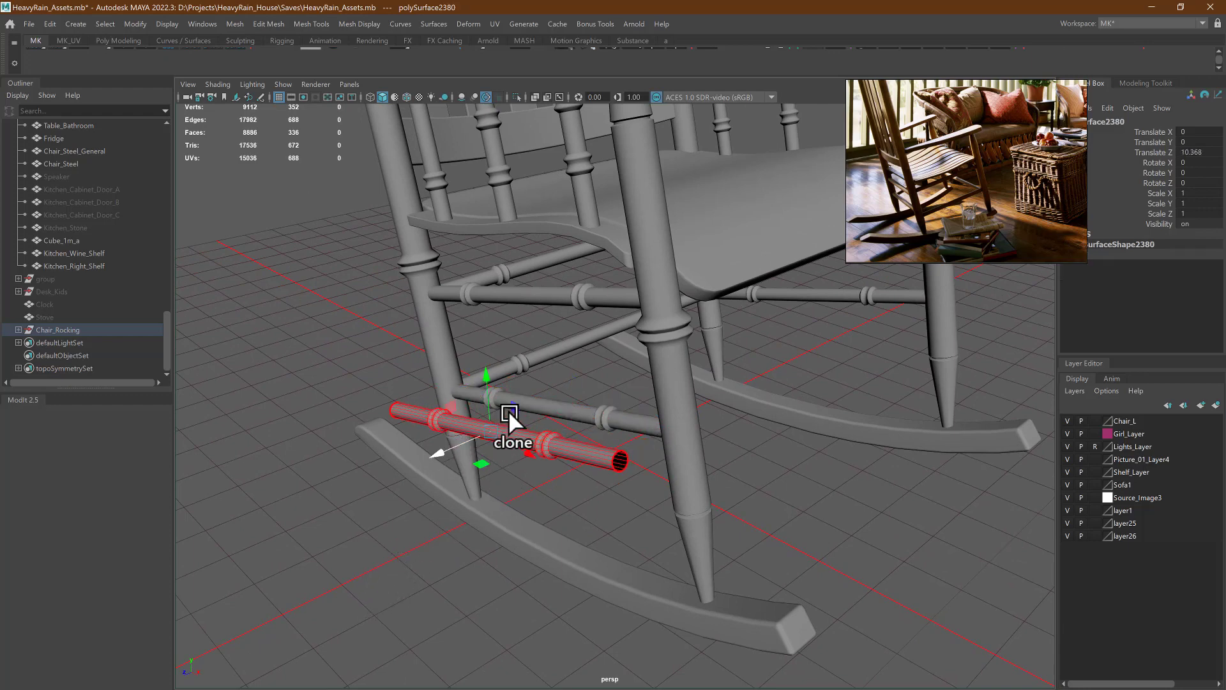
pyautogui.hotkey('ctrl', 'z')
pyautogui.hotkey('ctrl', 'd')
pyautogui.keyDown('alt'); pyautogui.moveTo(634, 415); pyautogui.dragTo(605, 459, button='middle'); pyautogui.keyUp('alt')
pyautogui.keyDown('alt'); pyautogui.moveTo(605, 458); pyautogui.dragTo(696, 460, button='right'); pyautogui.keyUp('alt')
pyautogui.hotkey('ctrl', '1')
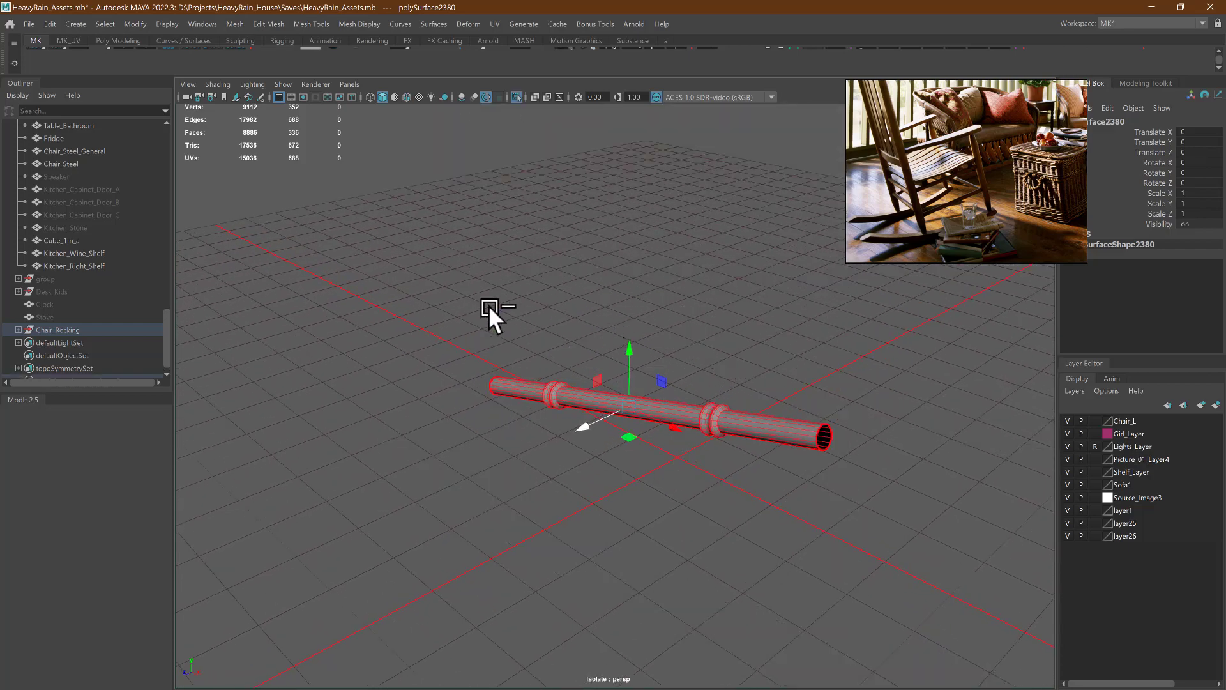
# - Delete the edge loops forming the double-ring ornament nearer the front end of the isolated stretcher, leaving that stretch a plain cylinder
pyautogui.moveTo(488, 304)
pyautogui.keyDown('alt'); pyautogui.mouseDown()
pyautogui.moveTo(530, 278)
pyautogui.moveTo(451, 392)
pyautogui.moveTo(549, 409)
pyautogui.moveTo(481, 282)
pyautogui.mouseUp(); pyautogui.keyUp('alt')
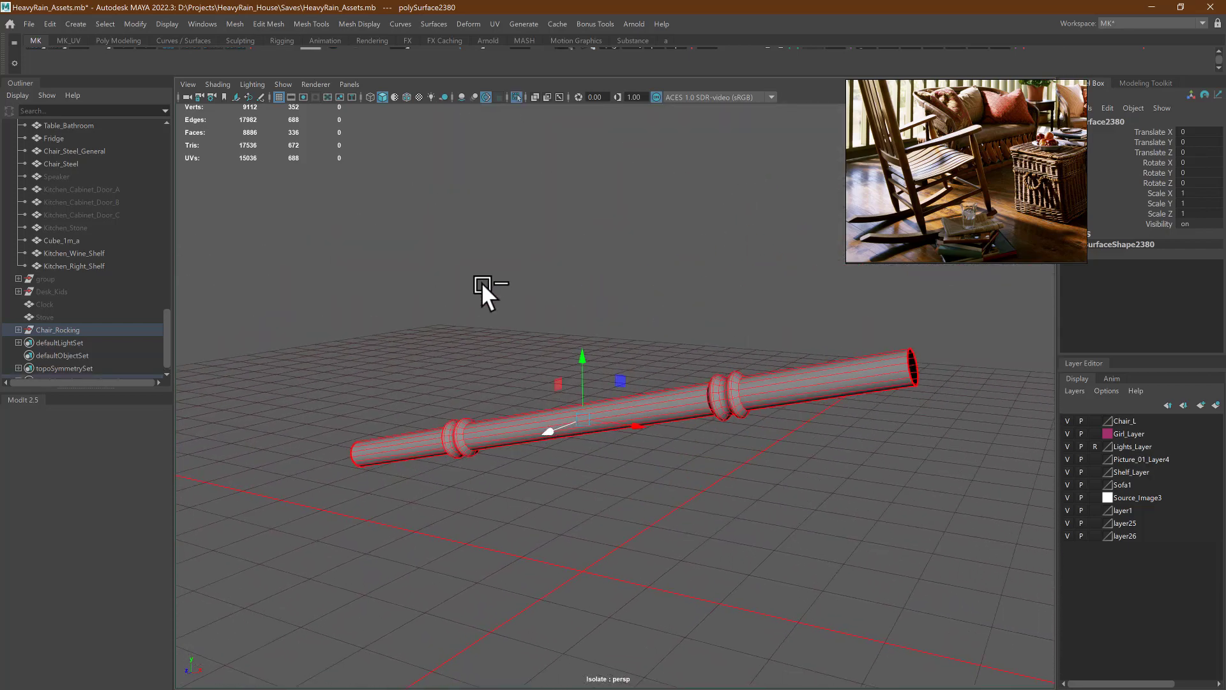
pyautogui.moveTo(482, 283); pyautogui.dragTo(481, 237, button='right')
pyautogui.keyDown('alt'); pyautogui.moveTo(762, 314); pyautogui.dragTo(719, 334, button='middle'); pyautogui.keyUp('alt')
pyautogui.keyDown('alt'); pyautogui.moveTo(719, 334); pyautogui.dragTo(818, 381, button='right'); pyautogui.keyUp('alt')
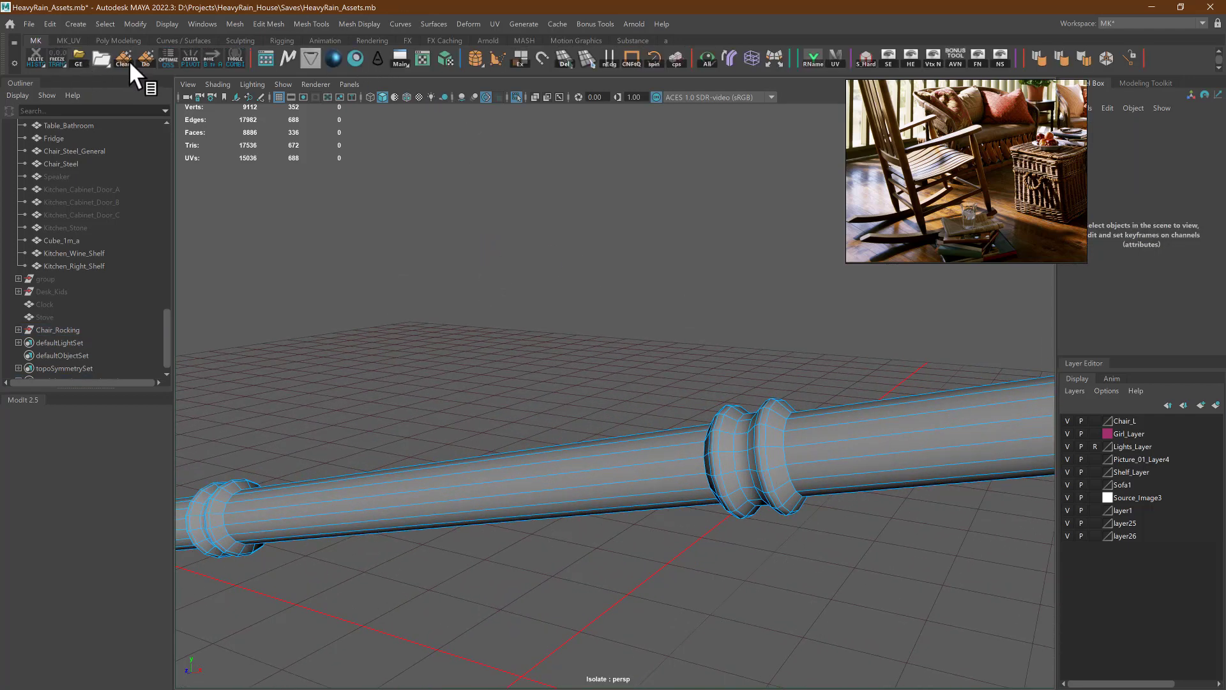
pyautogui.click(557, 56)
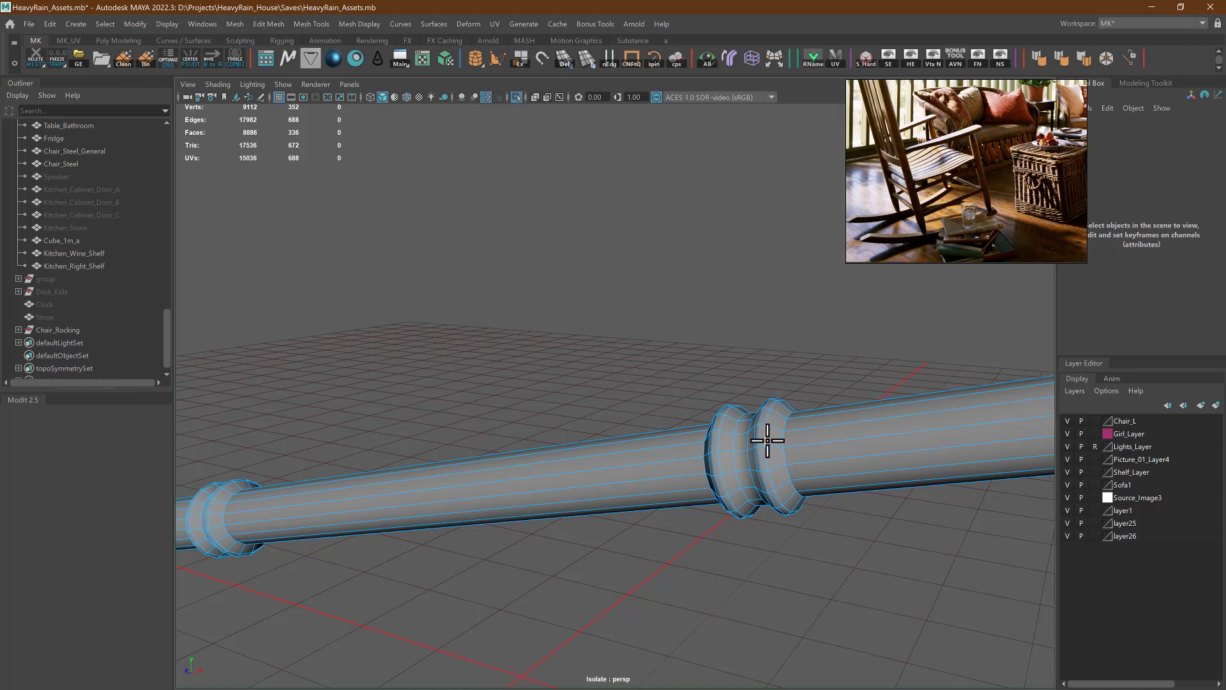
pyautogui.click(760, 439)
pyautogui.click(757, 438)
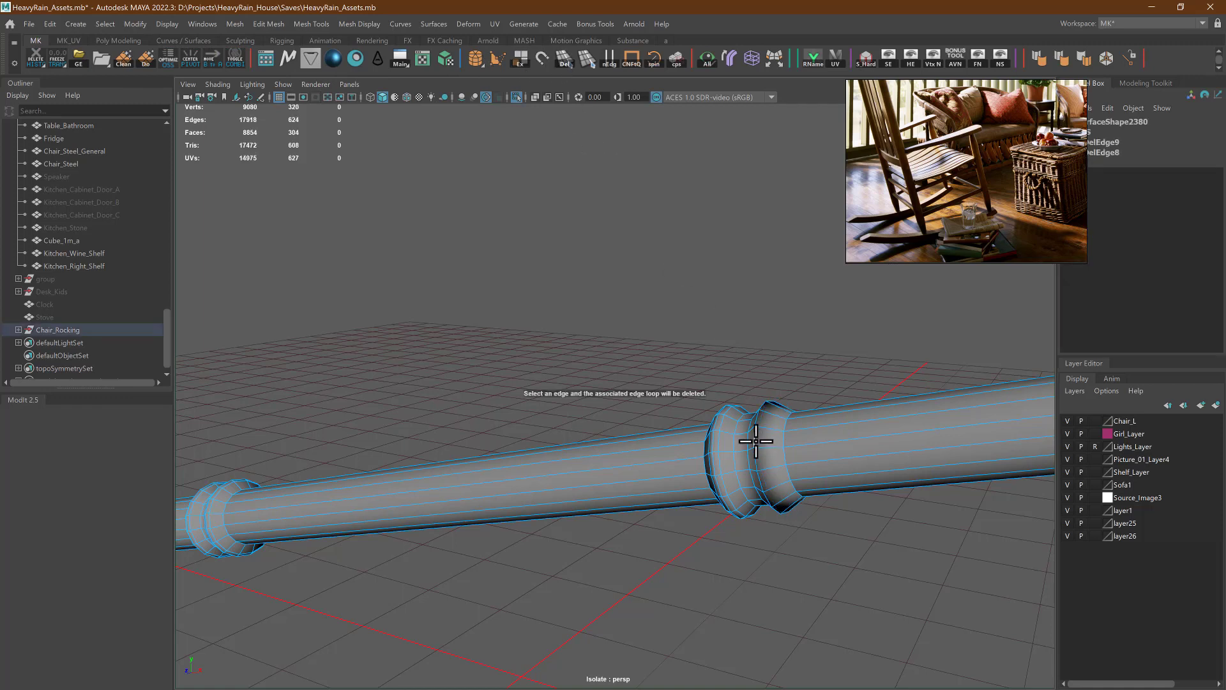
pyautogui.click(747, 438)
pyautogui.click(736, 440)
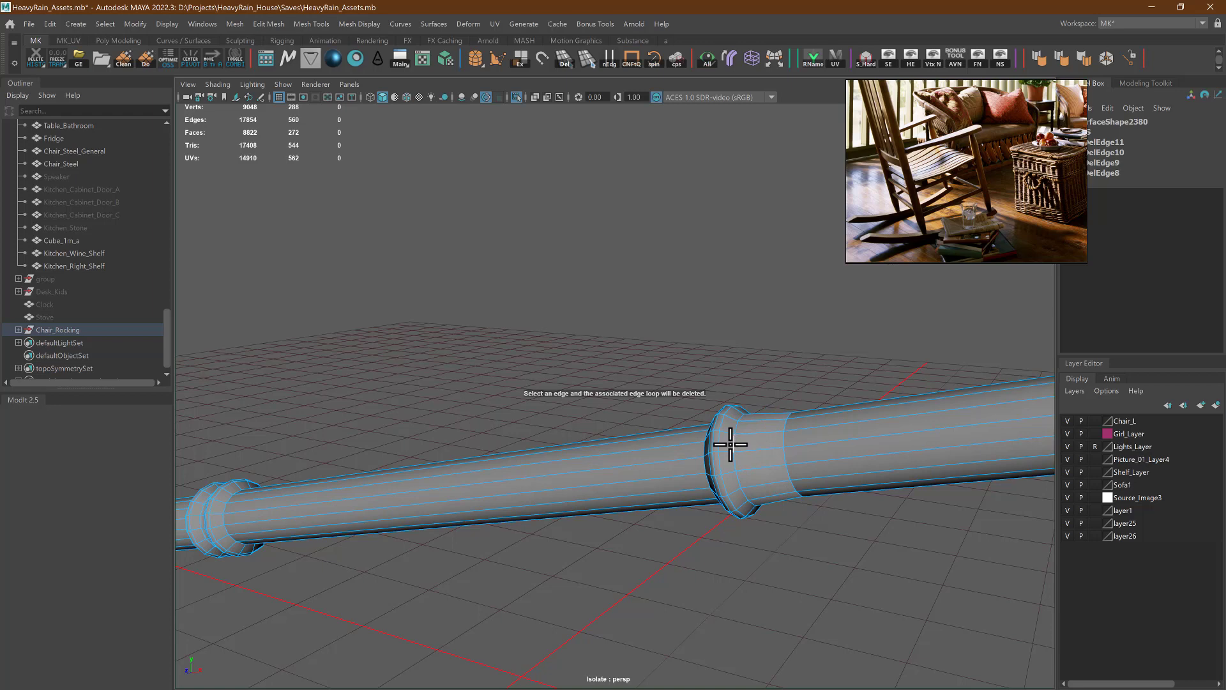
pyautogui.click(719, 443)
pyautogui.click(714, 445)
pyautogui.click(714, 445)
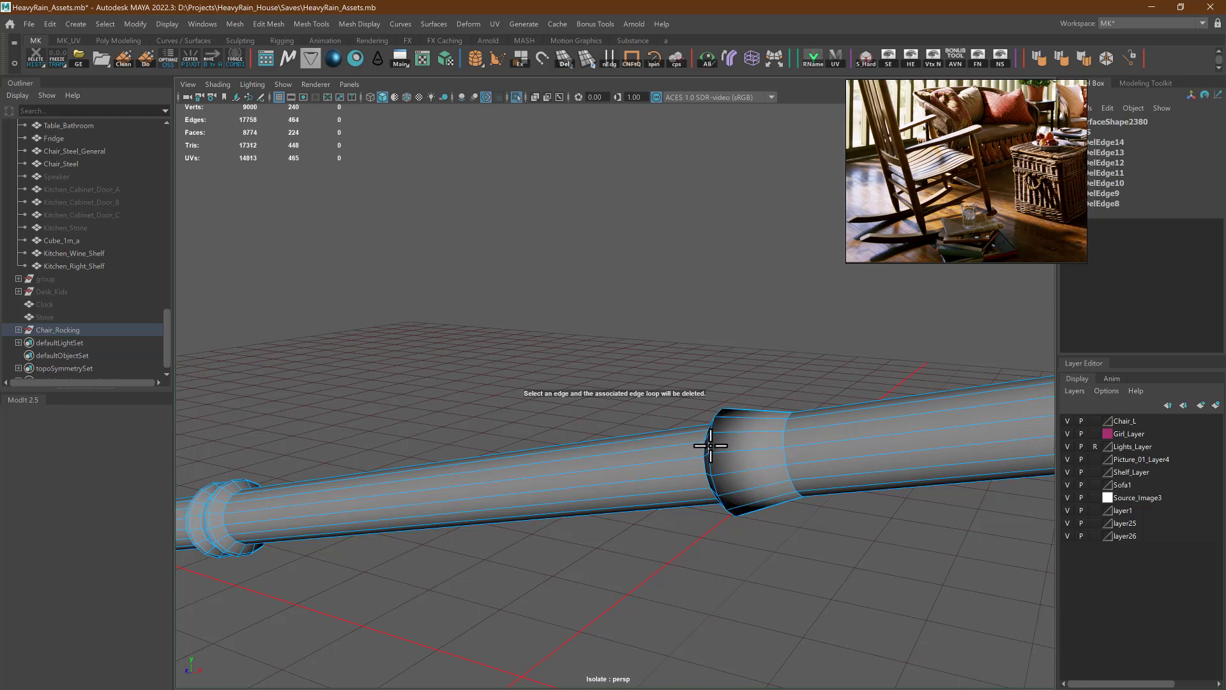
pyautogui.click(728, 445)
pyautogui.click(739, 448)
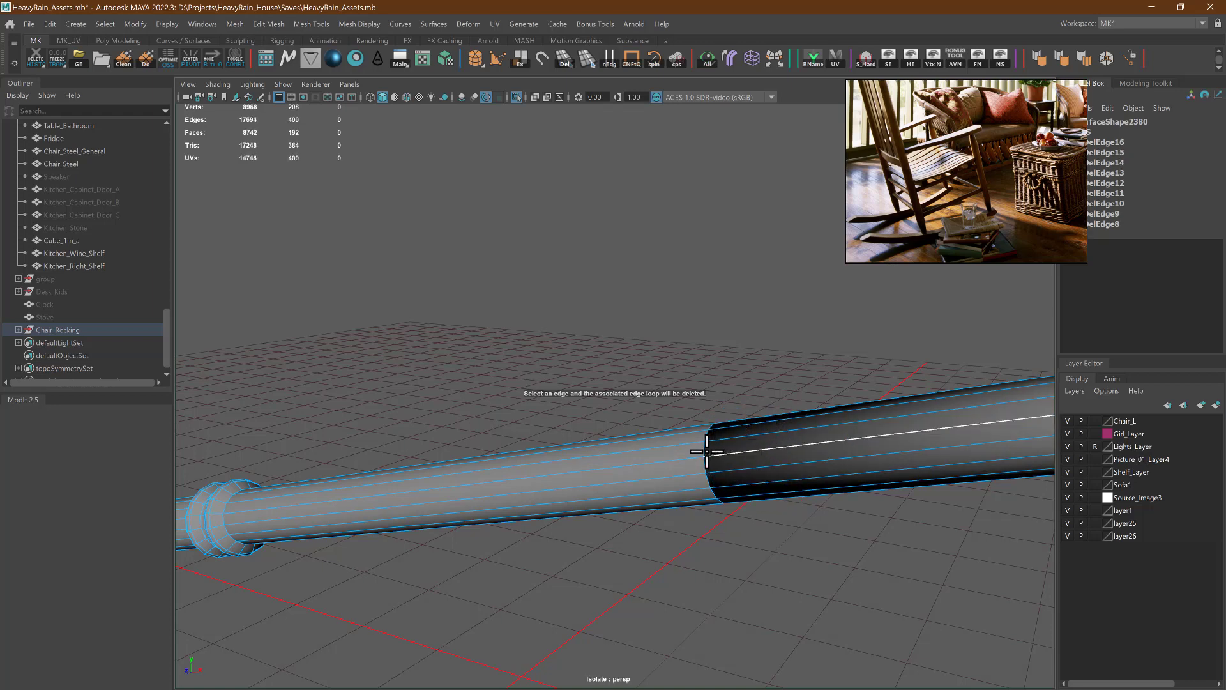
pyautogui.click(735, 447)
# - Delete the remaining edge loops of the rear double-ring ornament so the whole stretcher is a plain tapered cylinder
pyautogui.keyDown('alt'); pyautogui.moveTo(704, 444); pyautogui.dragTo(570, 412, button='right'); pyautogui.keyUp('alt')
pyautogui.keyDown('alt'); pyautogui.moveTo(571, 412); pyautogui.dragTo(634, 279, button='middle'); pyautogui.keyUp('alt')
pyautogui.keyDown('alt'); pyautogui.moveTo(635, 279); pyautogui.dragTo(715, 317, button='right'); pyautogui.keyUp('alt')
pyautogui.keyDown('alt'); pyautogui.moveTo(546, 353); pyautogui.dragTo(550, 350); pyautogui.keyUp('alt')
pyautogui.keyDown('alt'); pyautogui.moveTo(551, 350); pyautogui.dragTo(545, 372, button='middle'); pyautogui.keyUp('alt')
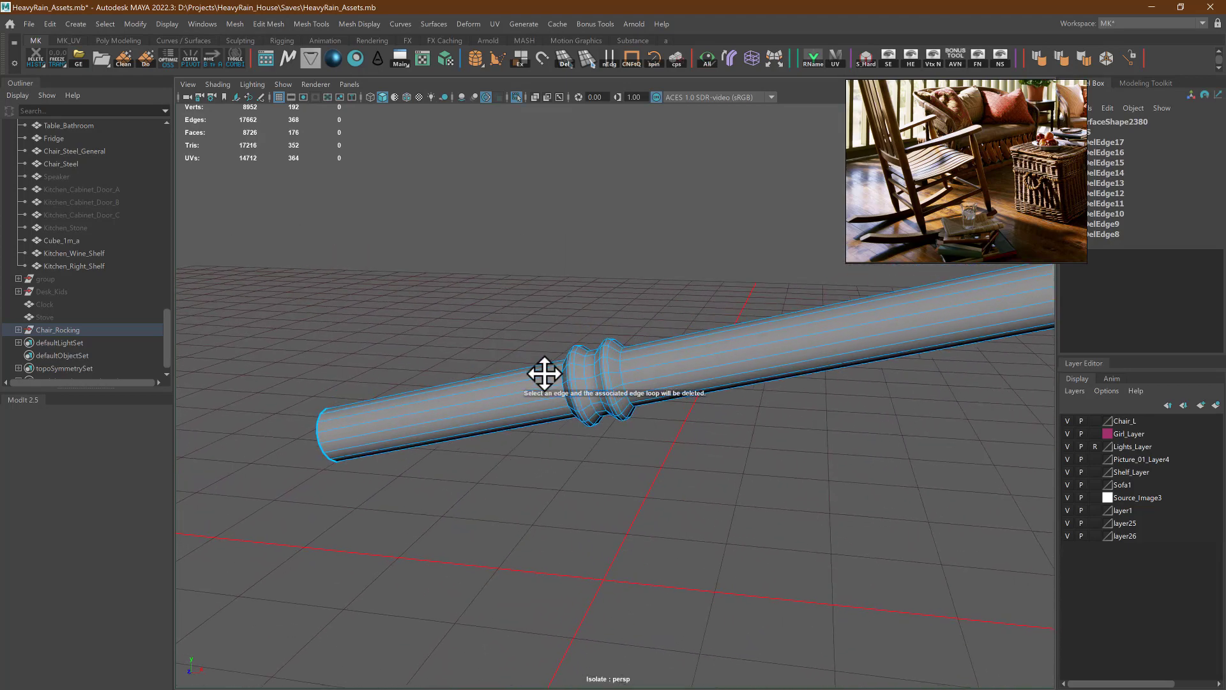
pyautogui.keyDown('alt'); pyautogui.moveTo(545, 372); pyautogui.dragTo(591, 370, button='right'); pyautogui.keyUp('alt')
pyautogui.click(603, 384)
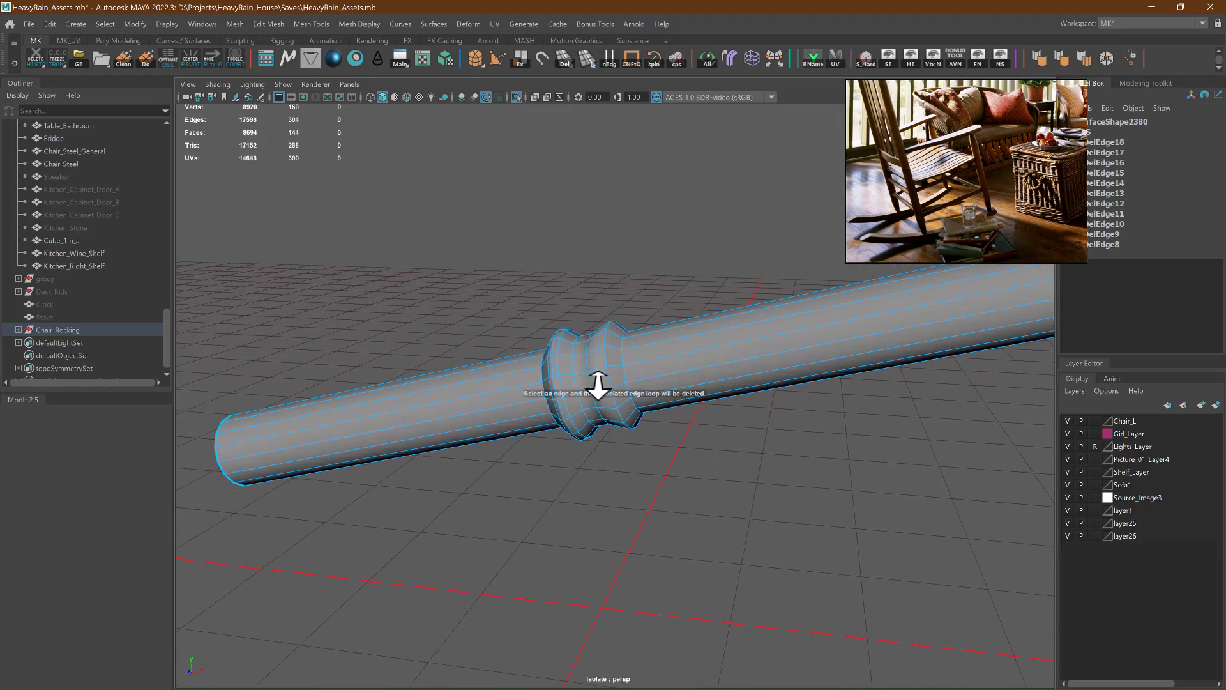
pyautogui.click(594, 385)
pyautogui.click(586, 390)
pyautogui.click(569, 392)
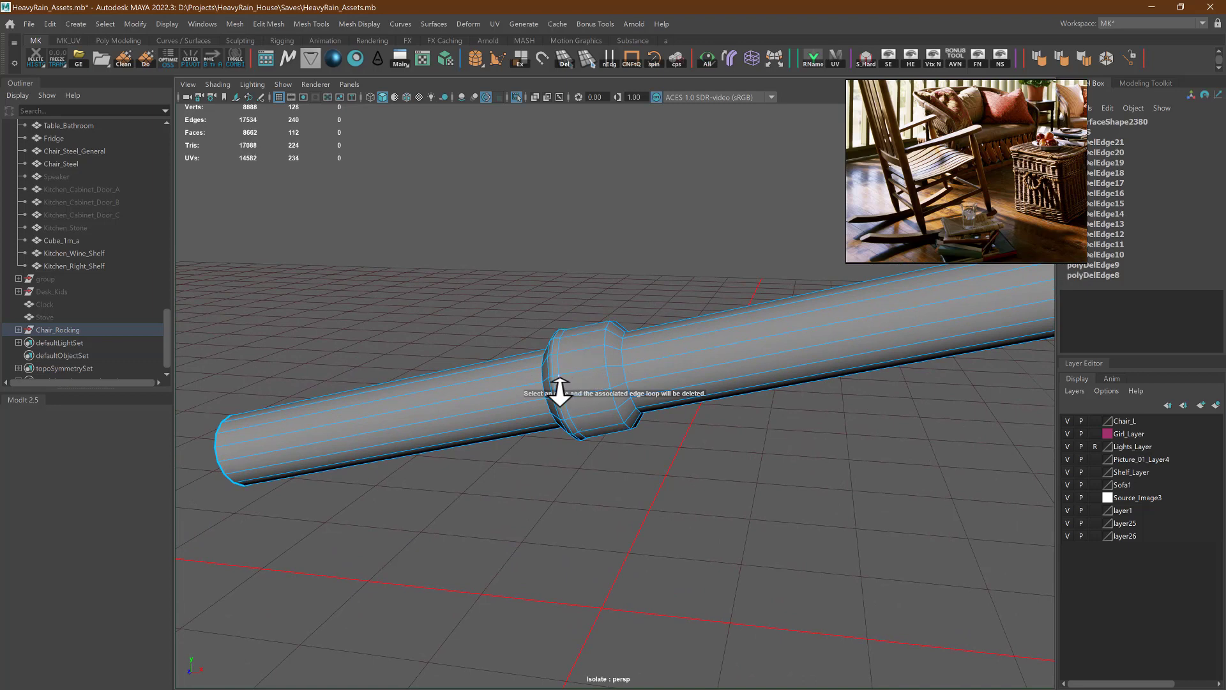
pyautogui.click(557, 392)
pyautogui.click(552, 391)
pyautogui.click(549, 392)
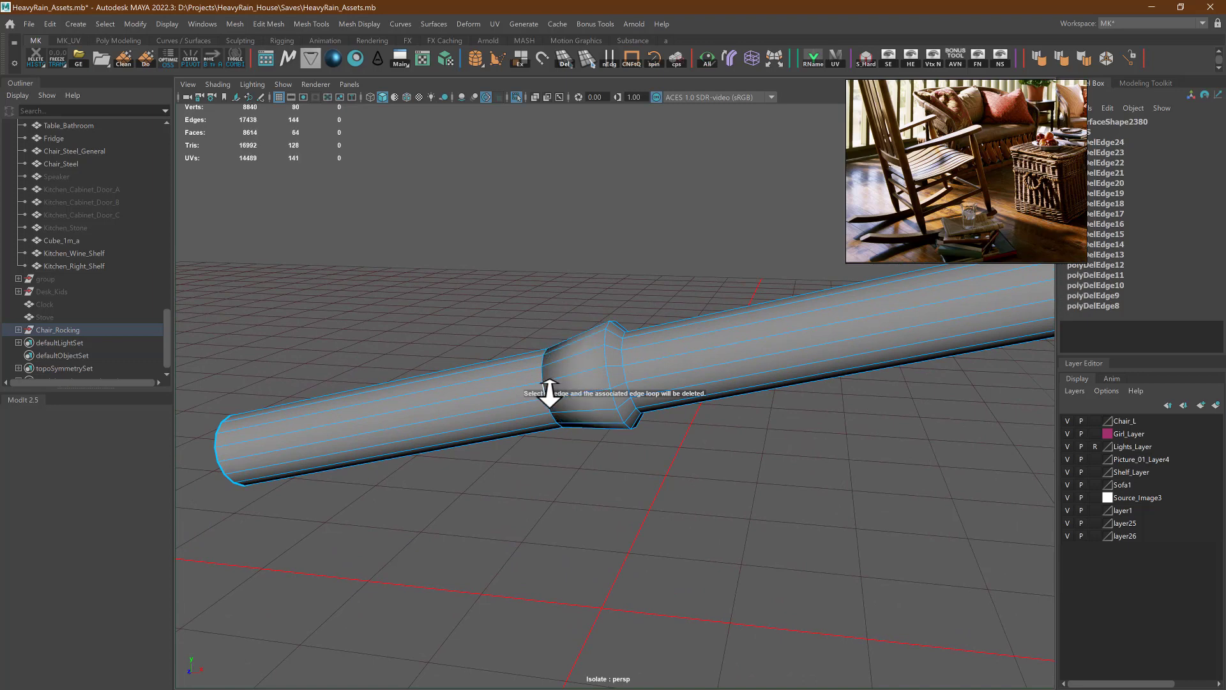
pyautogui.click(549, 392)
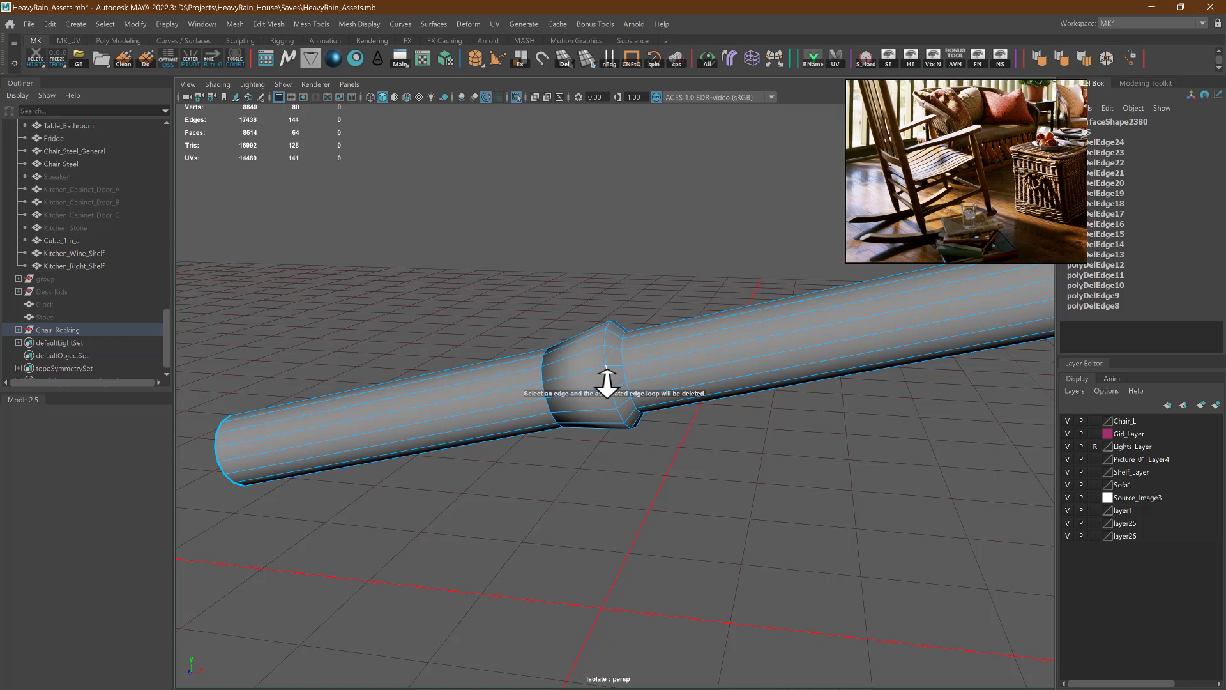
pyautogui.click(608, 383)
pyautogui.click(547, 388)
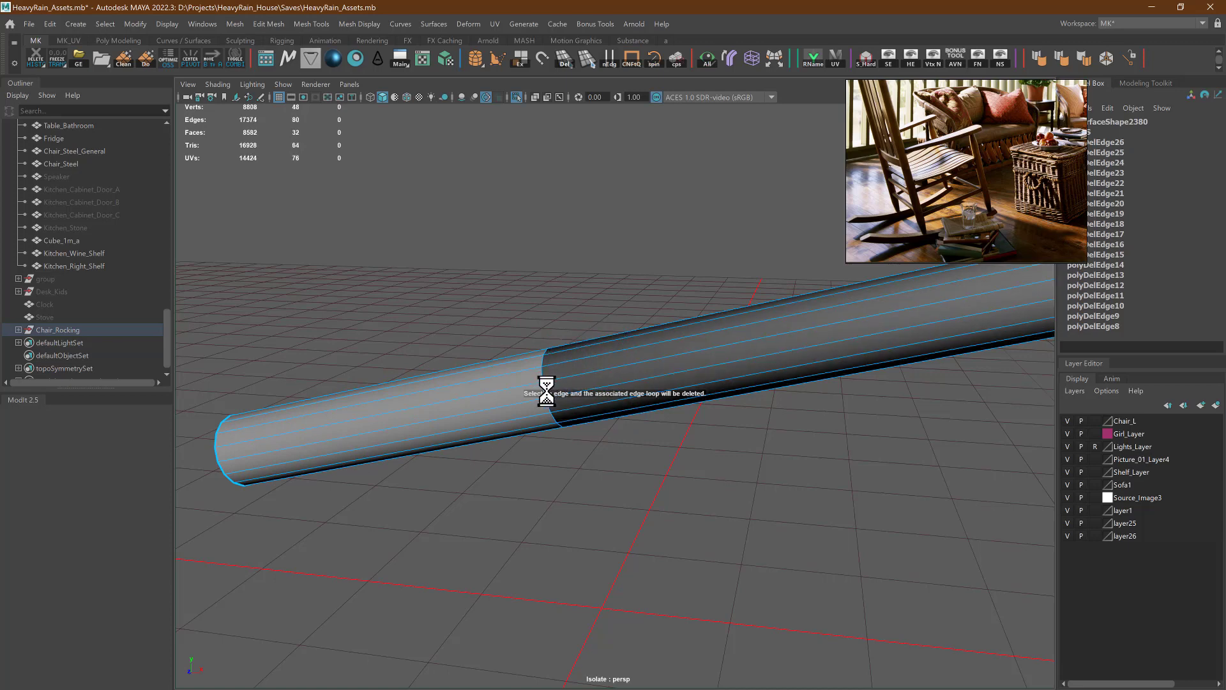
# - Return to object selection, soften the simplified stretcher's edges, and unparent it from the Chair_Rocking group
pyautogui.keyDown('alt'); pyautogui.moveTo(611, 318); pyautogui.dragTo(383, 269, button='right'); pyautogui.keyUp('alt')
pyautogui.moveTo(492, 281); pyautogui.dragTo(633, 240, button='right')
pyautogui.click(633, 240)
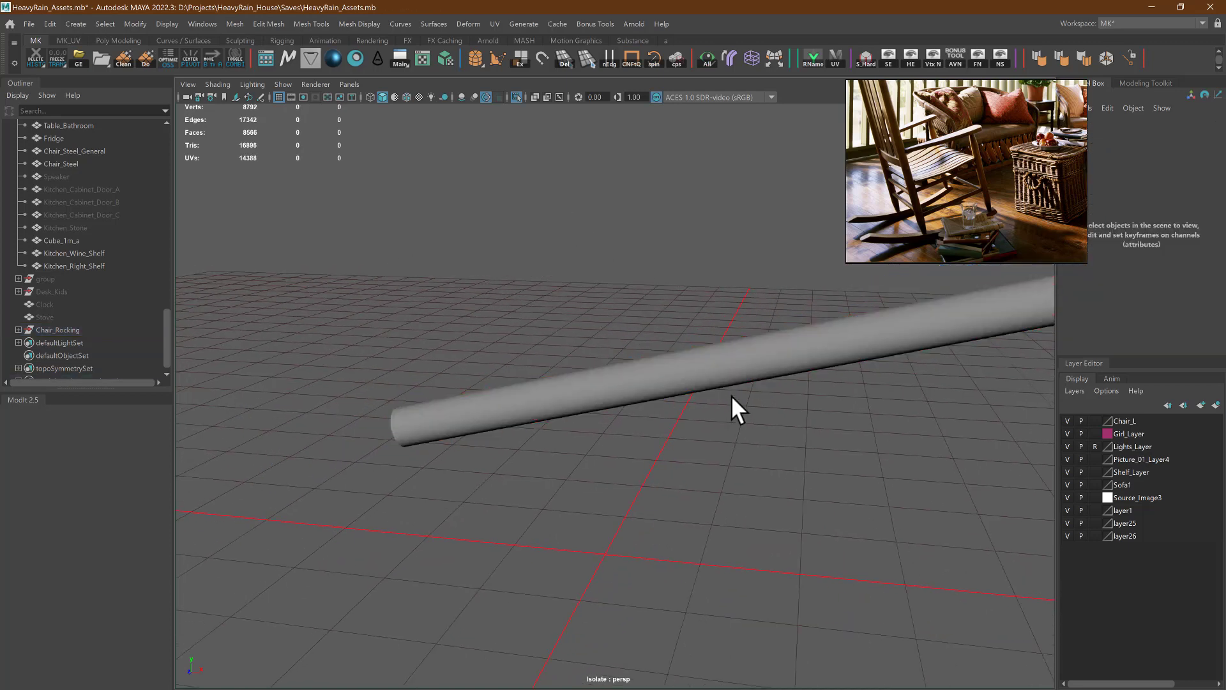
pyautogui.click(744, 374)
pyautogui.keyDown('alt'); pyautogui.moveTo(856, 367); pyautogui.dragTo(734, 368, button='right'); pyautogui.keyUp('alt')
pyautogui.keyDown('alt'); pyautogui.moveTo(733, 362); pyautogui.dragTo(564, 392, button='middle'); pyautogui.keyUp('alt')
pyautogui.keyDown('alt'); pyautogui.moveTo(741, 387); pyautogui.dragTo(952, 179, button='right'); pyautogui.keyUp('alt')
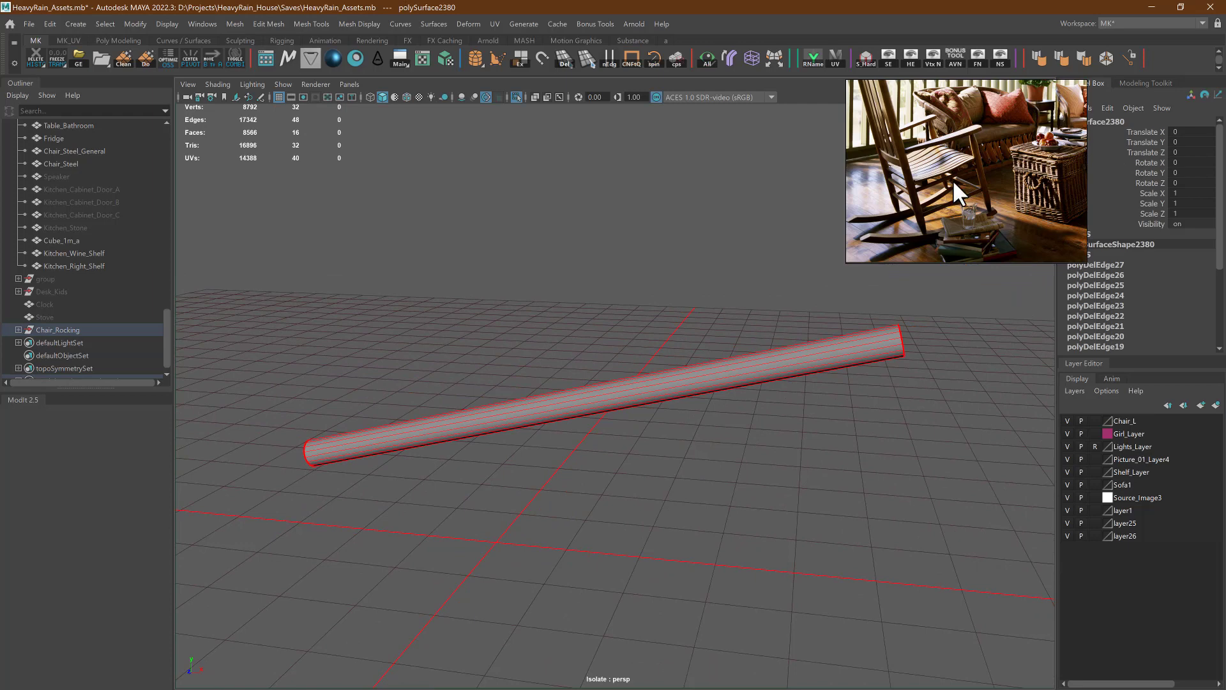
pyautogui.click(1037, 58)
pyautogui.hotkey('shift', 'p')
pyautogui.doubleClick(106, 340)
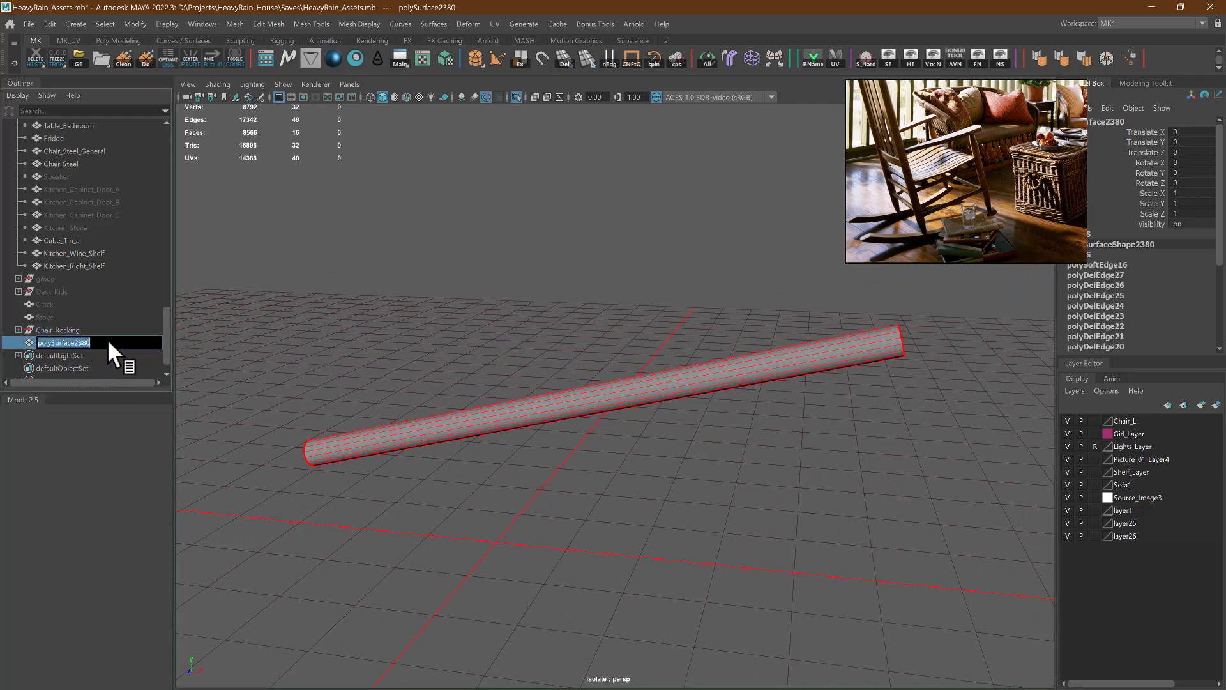
# - Rename the Chair_Rocking group to Chair_Rocking_High
pyautogui.click(80, 325)
pyautogui.moveTo(79, 324); pyautogui.dragTo(79, 325, button='middle')
pyautogui.doubleClick(79, 328)
pyautogui.click(118, 328)
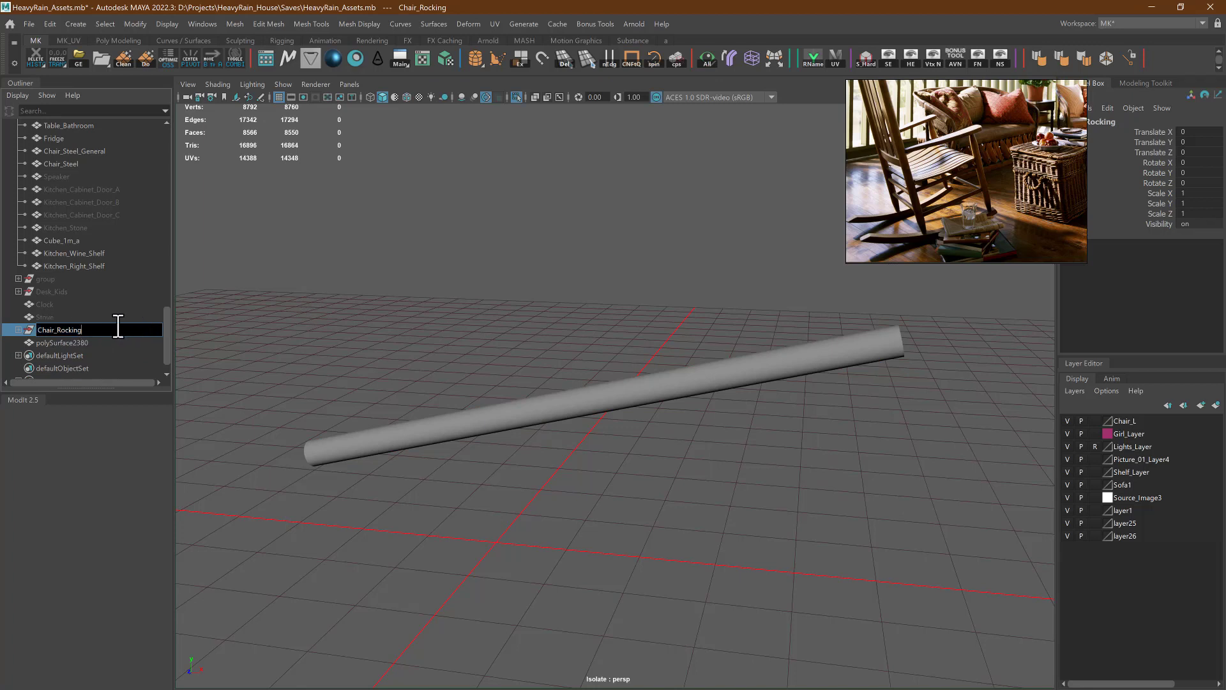
pyautogui.write('_High')
pyautogui.press('Return')
# - Group the simplified stretcher and name its group Chair_Rocking_Low, reusing the high-poly group's name
pyautogui.doubleClick(120, 329)
pyautogui.hotkey('ctrl', 'c')
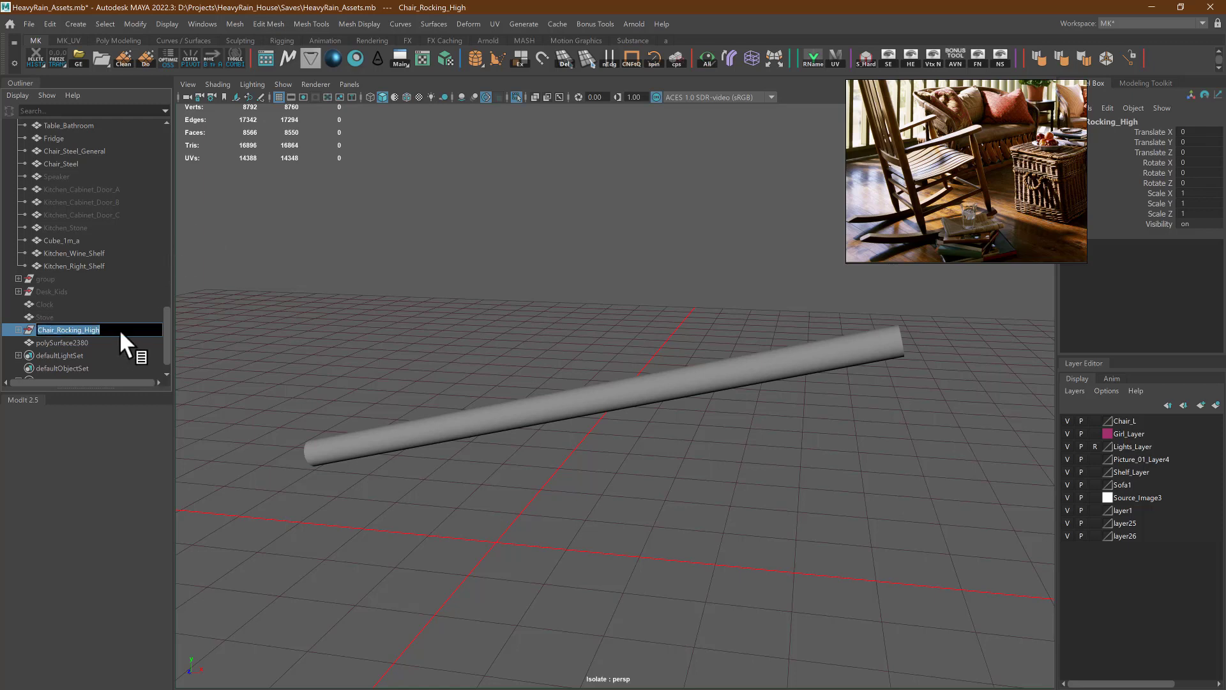
pyautogui.click(101, 339)
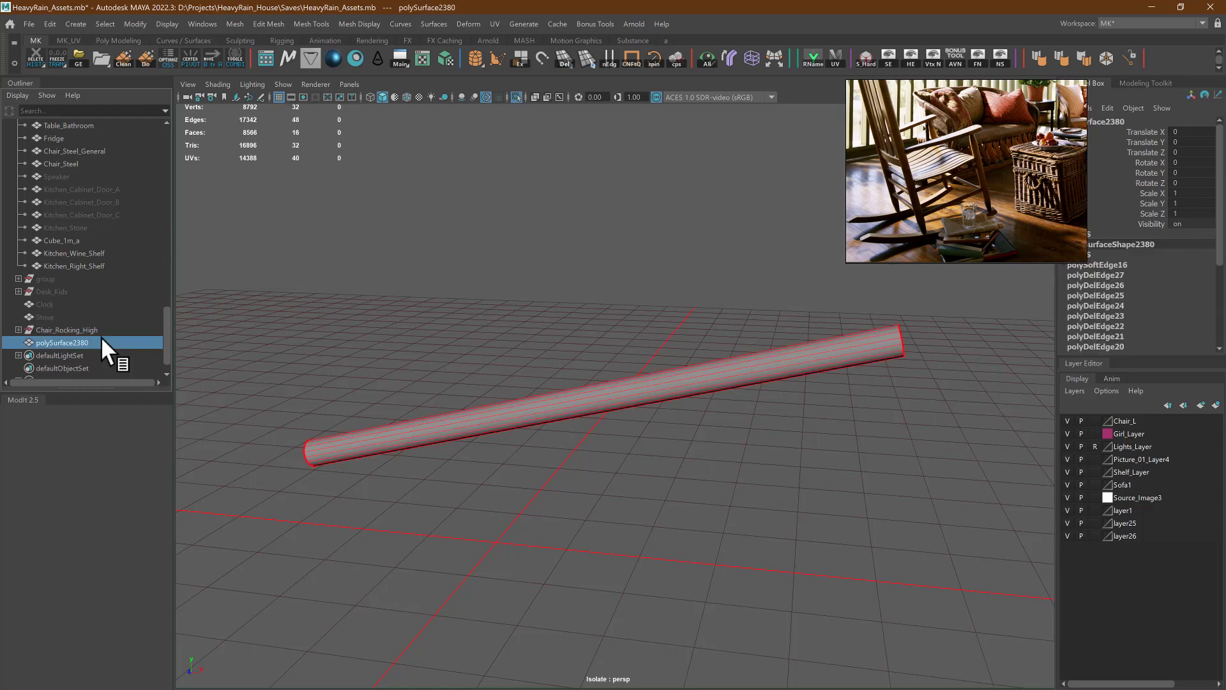
pyautogui.hotkey('ctrl', 'g')
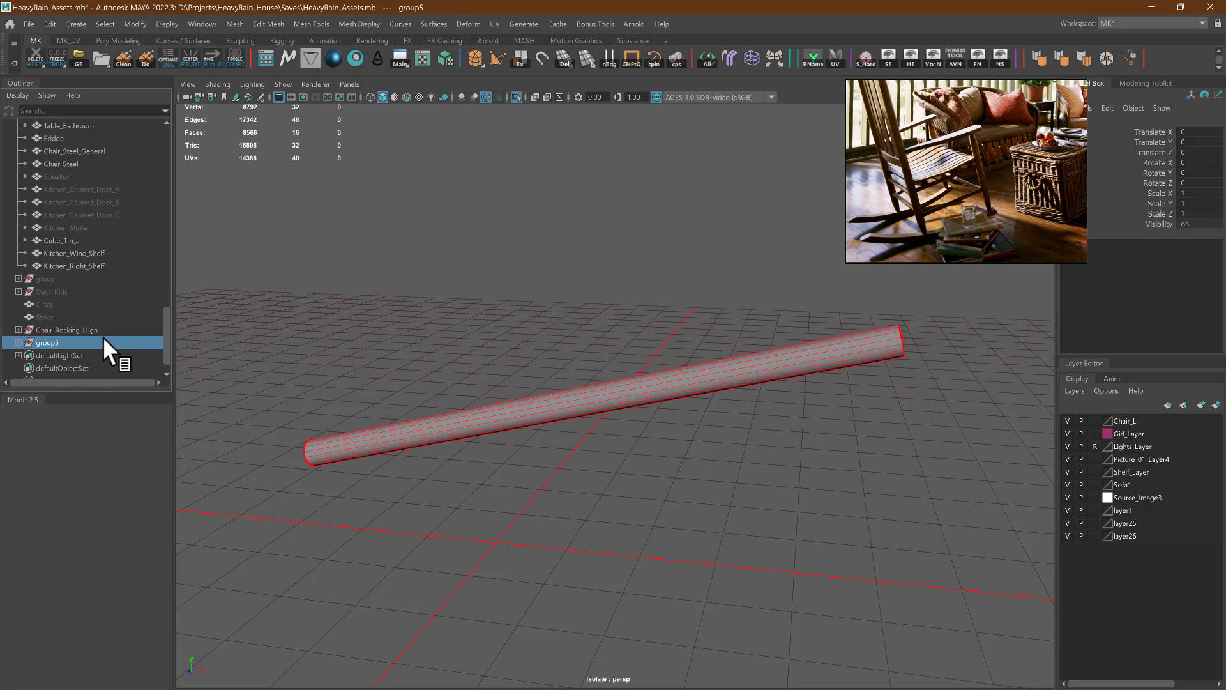
pyautogui.doubleClick(103, 342)
pyautogui.hotkey('ctrl', 'v')
pyautogui.press('BackSpace')
pyautogui.press('BackSpace')
pyautogui.press('BackSpace')
pyautogui.press('BackSpace')
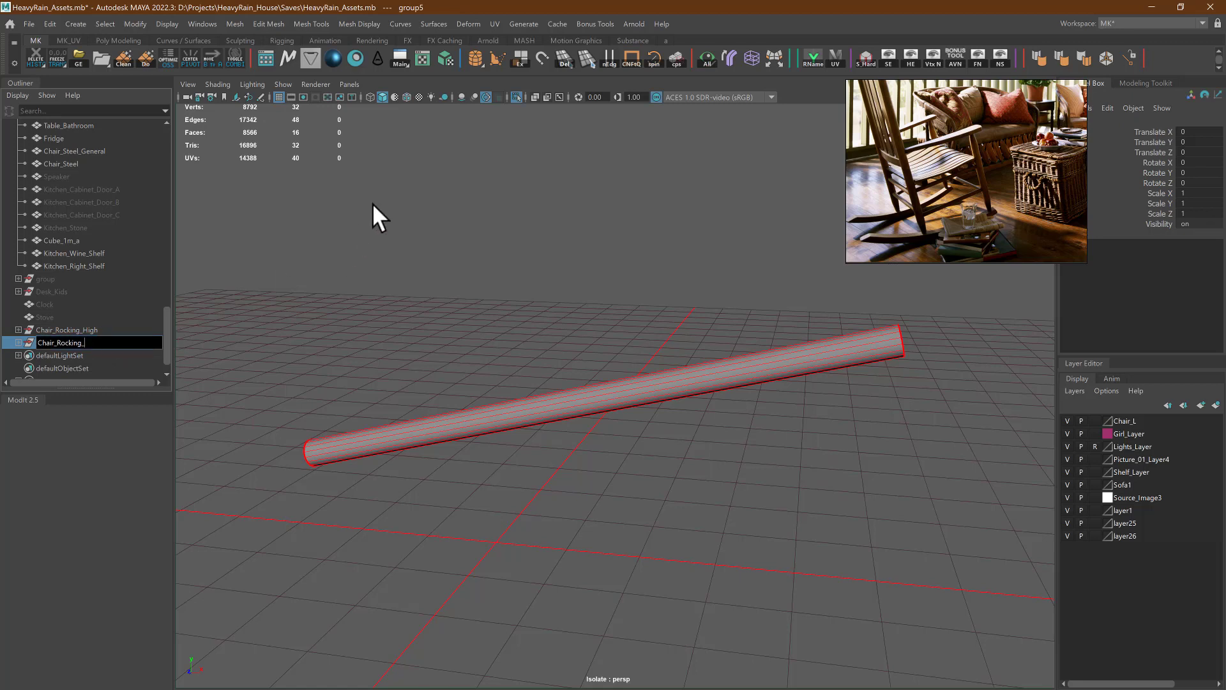
pyautogui.write('Low')
pyautogui.press('Return')
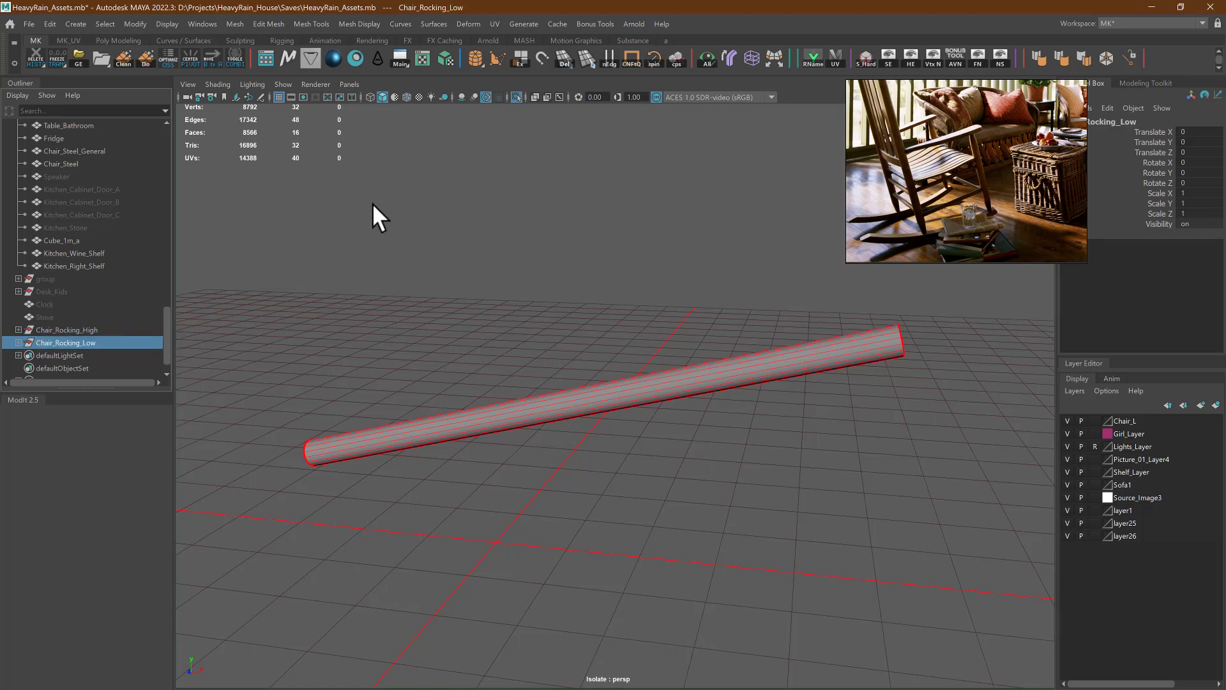
# - Exit the isolated view so the whole rocking chair is shown around the simplified stretcher
pyautogui.click(475, 271)
pyautogui.hotkey('ctrl', '1')
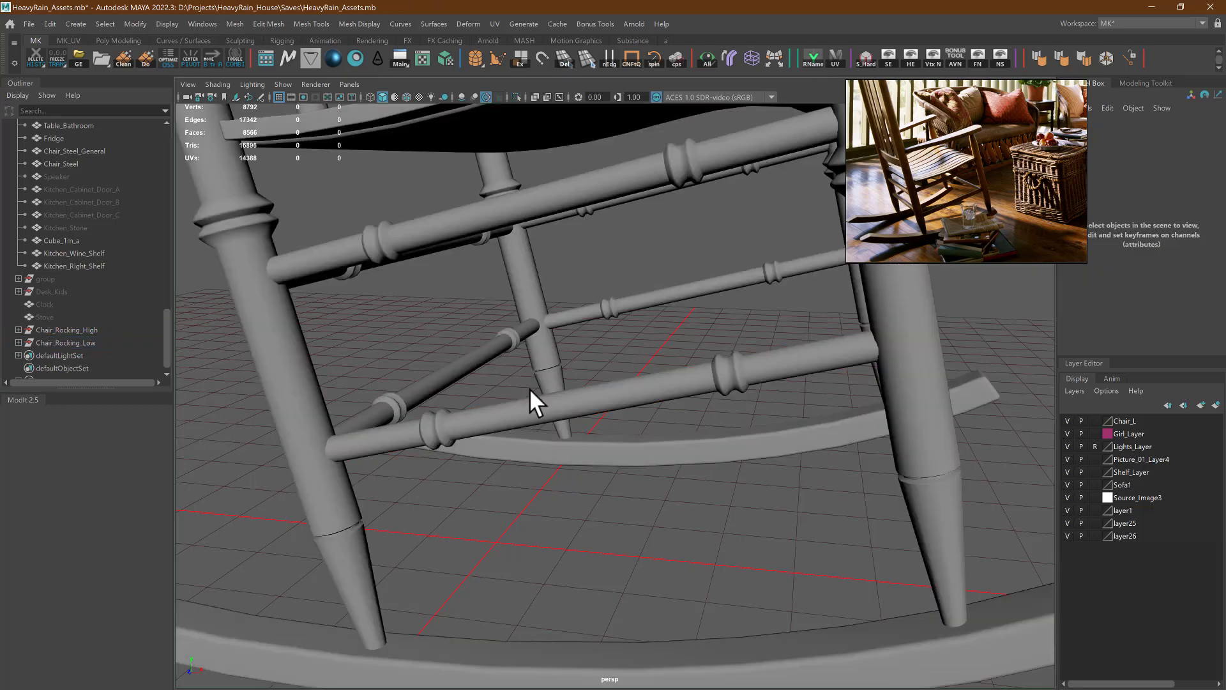
pyautogui.scroll(-2, 529, 388)
# - Hide the Chair_Rocking_High group to view the low-poly stretcher alone, and show the group again
pyautogui.click(75, 332)
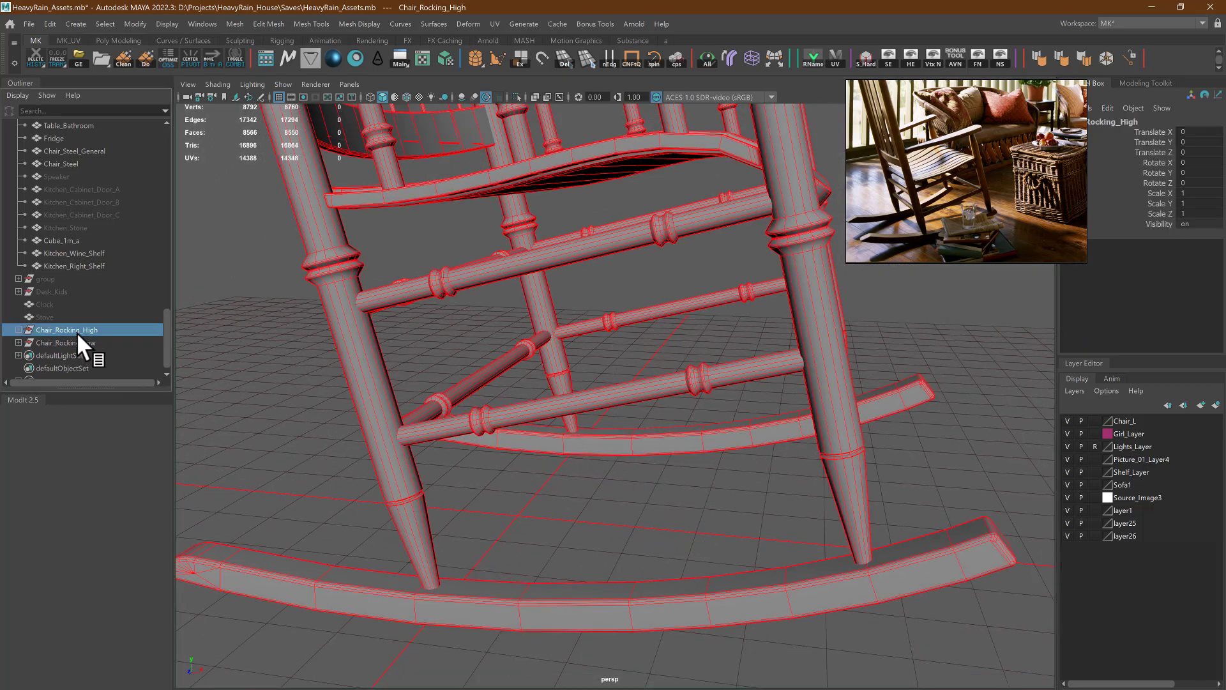
pyautogui.hotkey('ctrl', 'h')
pyautogui.click(516, 430)
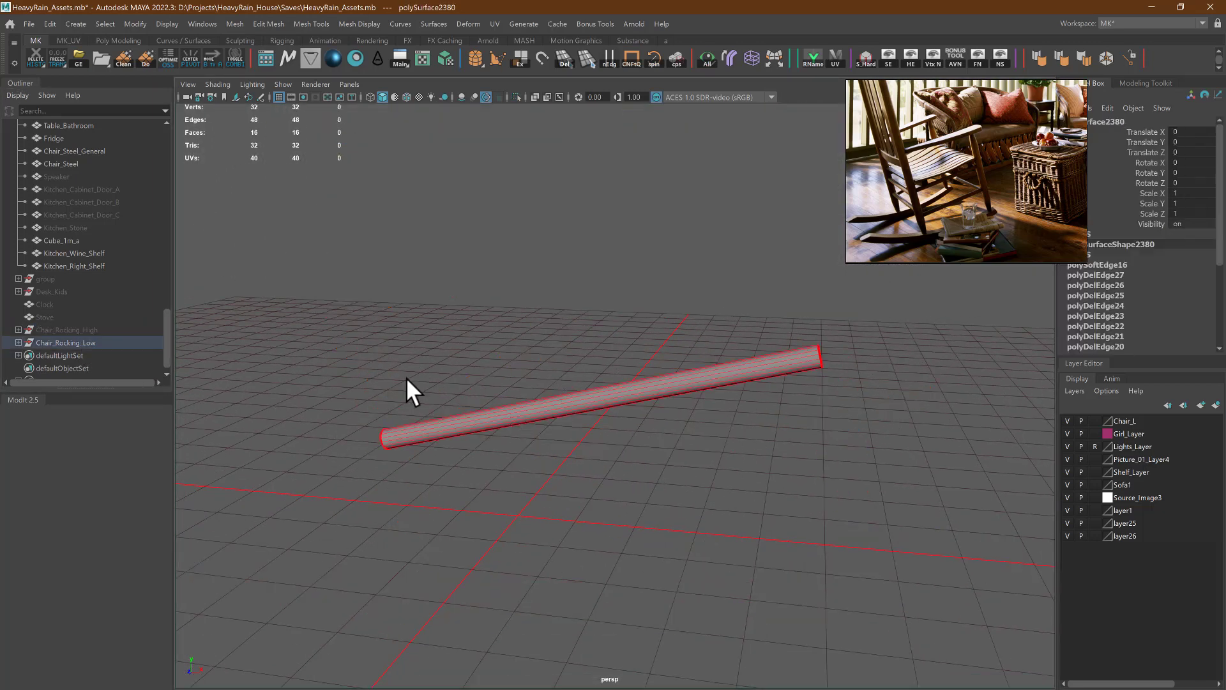
pyautogui.click(93, 331)
pyautogui.hotkey('shift', 'h')
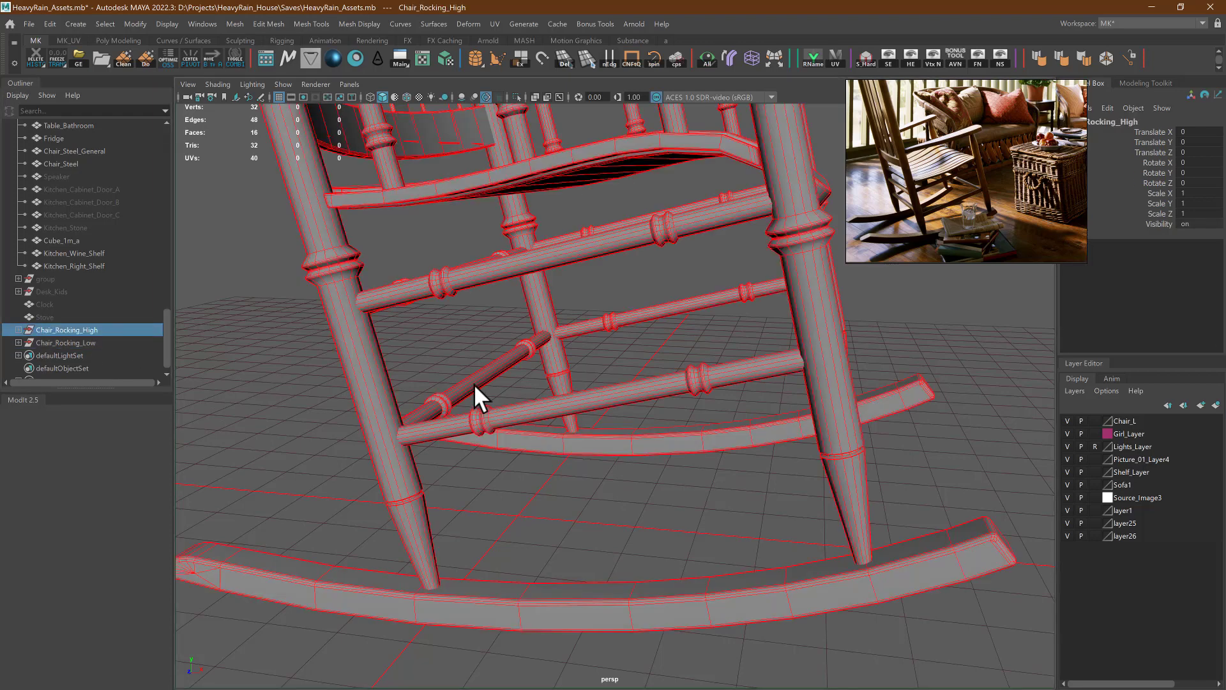
pyautogui.click(625, 363)
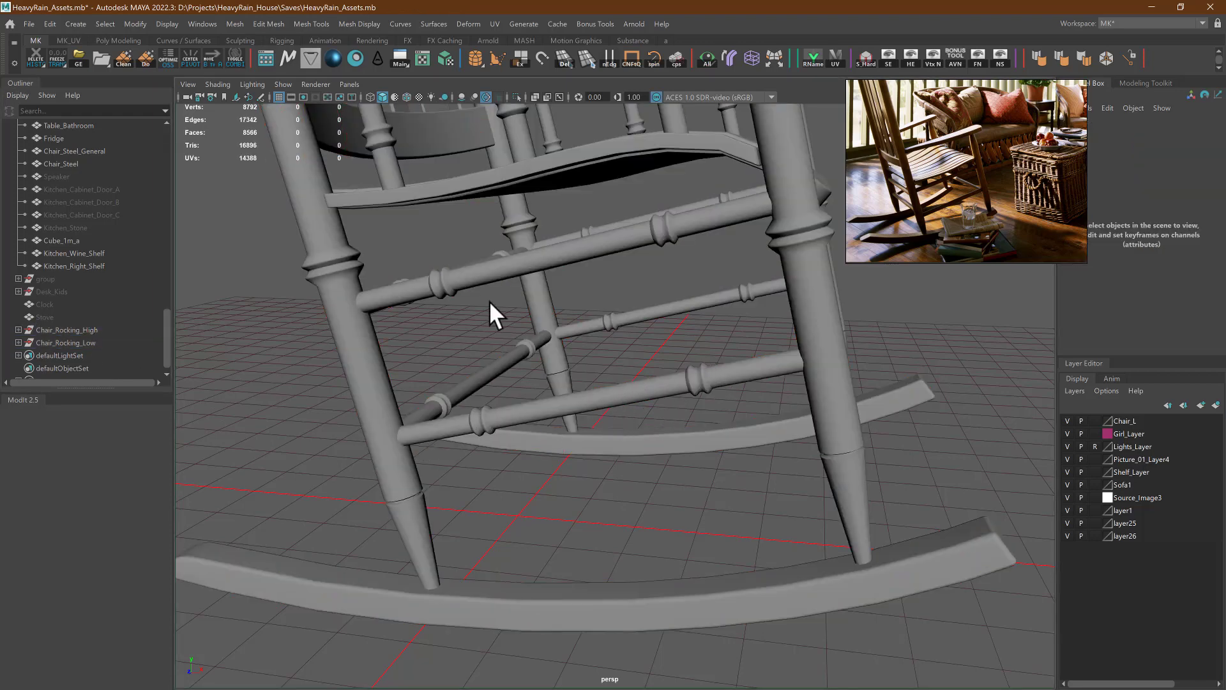
# - Select other stretchers and examine the rest of the chair from several angles, ending with the Chair_Rocking_Low group selected
pyautogui.keyDown('alt'); pyautogui.moveTo(488, 399); pyautogui.dragTo(483, 385); pyautogui.keyUp('alt')
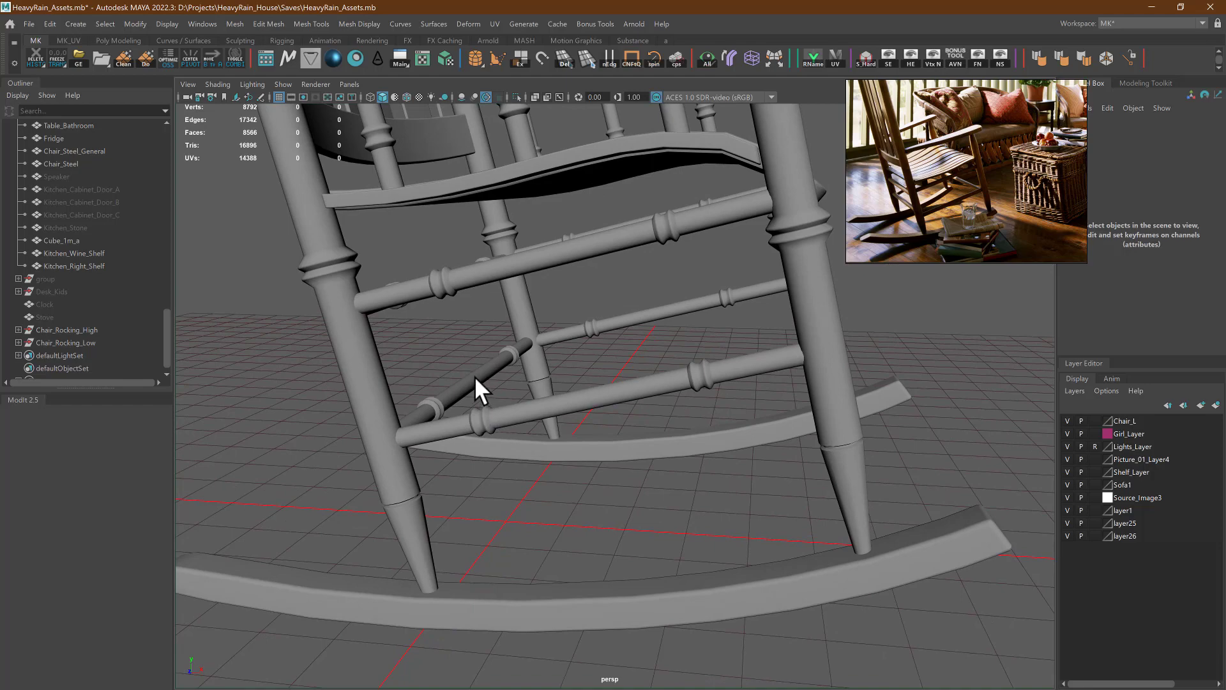
pyautogui.click(506, 367)
pyautogui.click(609, 323)
pyautogui.keyDown('alt'); pyautogui.moveTo(609, 323); pyautogui.dragTo(576, 345); pyautogui.keyUp('alt')
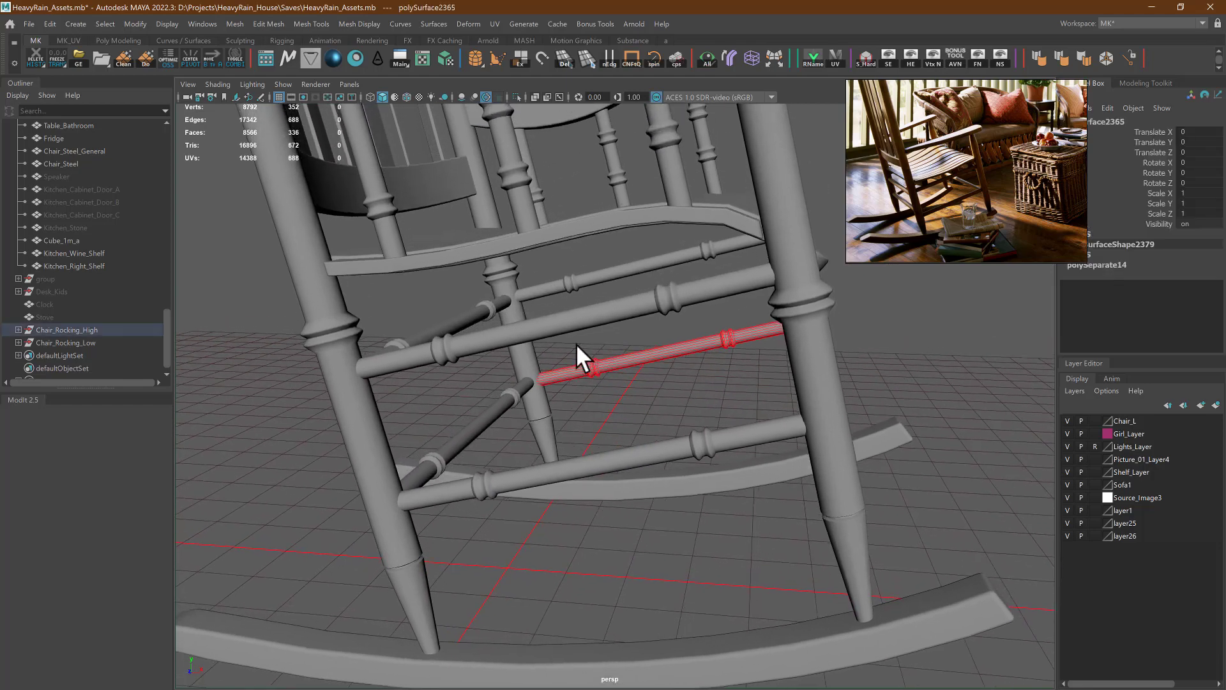
pyautogui.keyDown('alt'); pyautogui.moveTo(741, 344); pyautogui.dragTo(605, 394, button='middle'); pyautogui.keyUp('alt')
pyautogui.keyDown('alt'); pyautogui.moveTo(524, 377); pyautogui.dragTo(735, 517, button='middle'); pyautogui.keyUp('alt')
pyautogui.keyDown('alt'); pyautogui.moveTo(623, 344); pyautogui.dragTo(567, 326, button='right'); pyautogui.keyUp('alt')
pyautogui.keyDown('alt'); pyautogui.moveTo(567, 326); pyautogui.dragTo(556, 339, button='middle'); pyautogui.keyUp('alt')
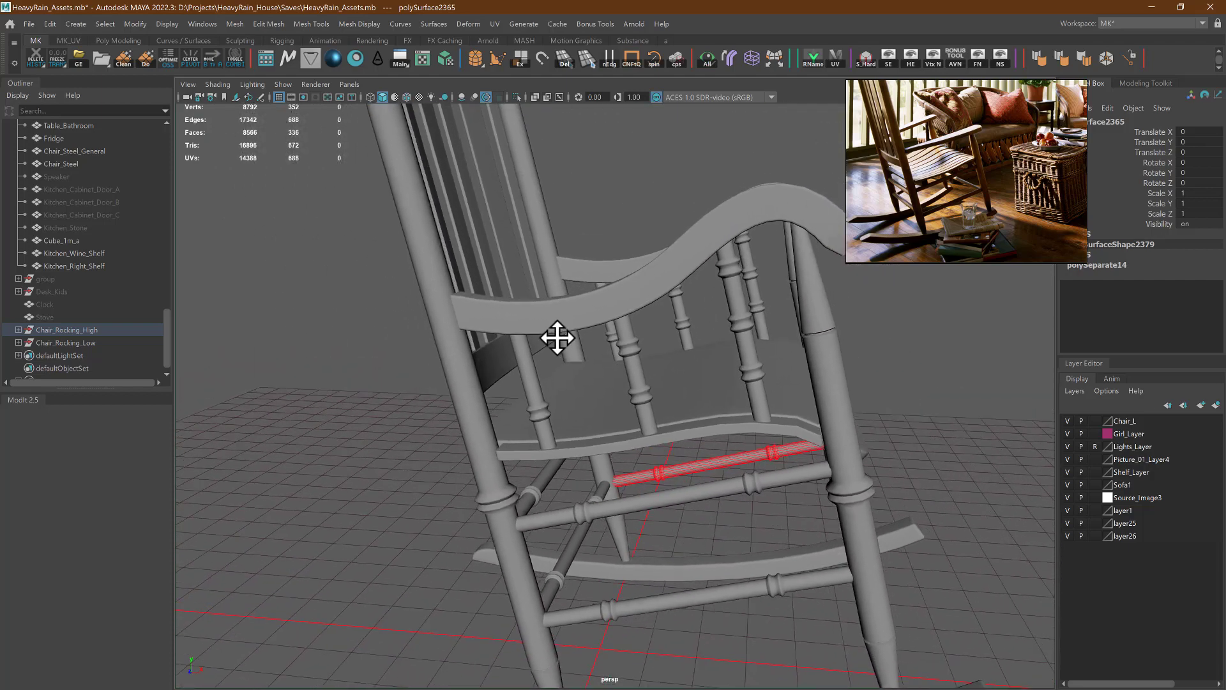
pyautogui.keyDown('alt'); pyautogui.moveTo(613, 307); pyautogui.dragTo(532, 343); pyautogui.keyUp('alt')
pyautogui.keyDown('alt'); pyautogui.moveTo(532, 343); pyautogui.dragTo(595, 360, button='middle'); pyautogui.keyUp('alt')
pyautogui.keyDown('alt'); pyautogui.moveTo(596, 360); pyautogui.dragTo(514, 334, button='right'); pyautogui.keyUp('alt')
pyautogui.keyDown('alt'); pyautogui.moveTo(515, 333); pyautogui.dragTo(517, 400); pyautogui.keyUp('alt')
pyautogui.click(92, 344)
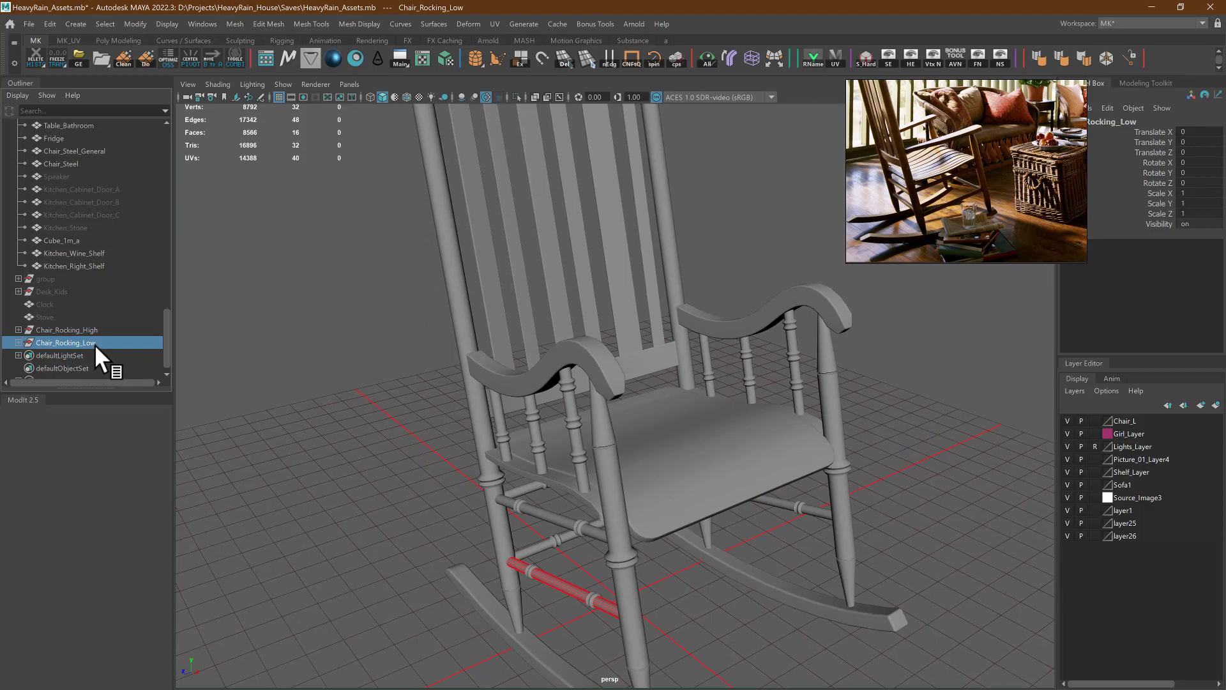
# - Examine the whole rocking chair, and compare it with the textured rocking chair in the House level in Unreal Editor
pyautogui.keyDown('alt'); pyautogui.moveTo(389, 435); pyautogui.dragTo(397, 428); pyautogui.keyUp('alt')
pyautogui.keyDown('alt'); pyautogui.moveTo(397, 426); pyautogui.dragTo(412, 330, button='middle'); pyautogui.keyUp('alt')
pyautogui.keyDown('alt'); pyautogui.moveTo(457, 402); pyautogui.dragTo(459, 351, button='right'); pyautogui.keyUp('alt')
pyautogui.keyDown('alt'); pyautogui.moveTo(459, 351); pyautogui.dragTo(684, 339, button='middle'); pyautogui.keyUp('alt')
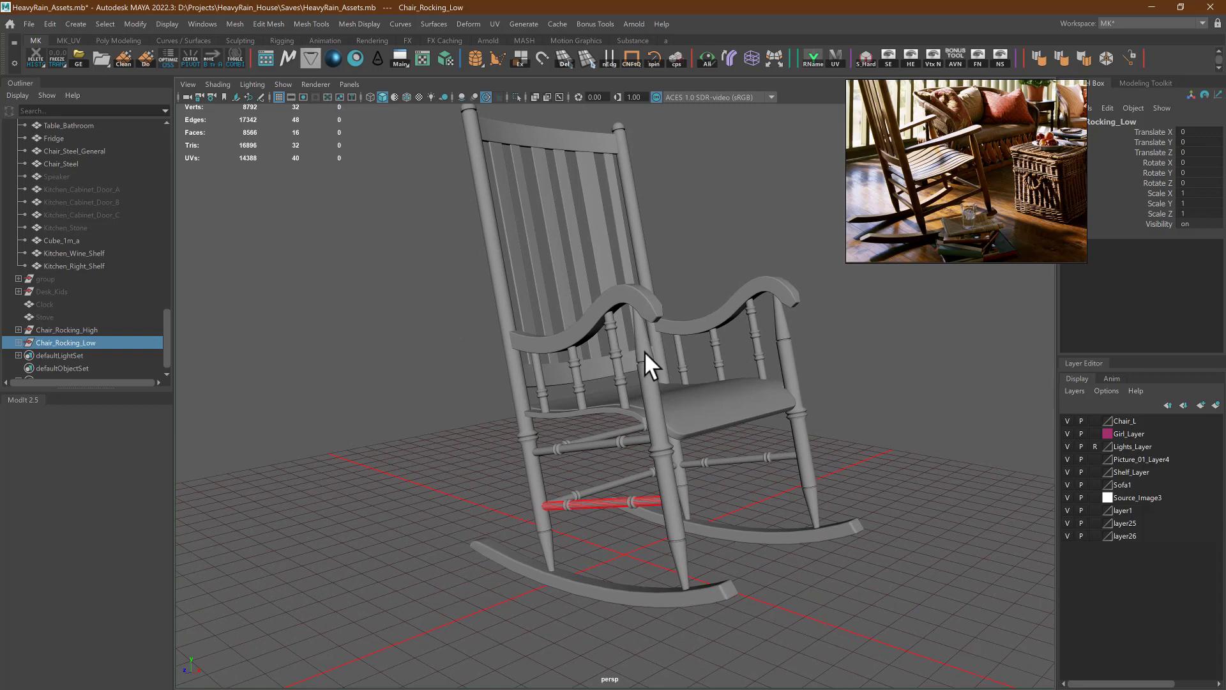
pyautogui.keyDown('alt'); pyautogui.moveTo(717, 405); pyautogui.dragTo(708, 361, button='right'); pyautogui.keyUp('alt')
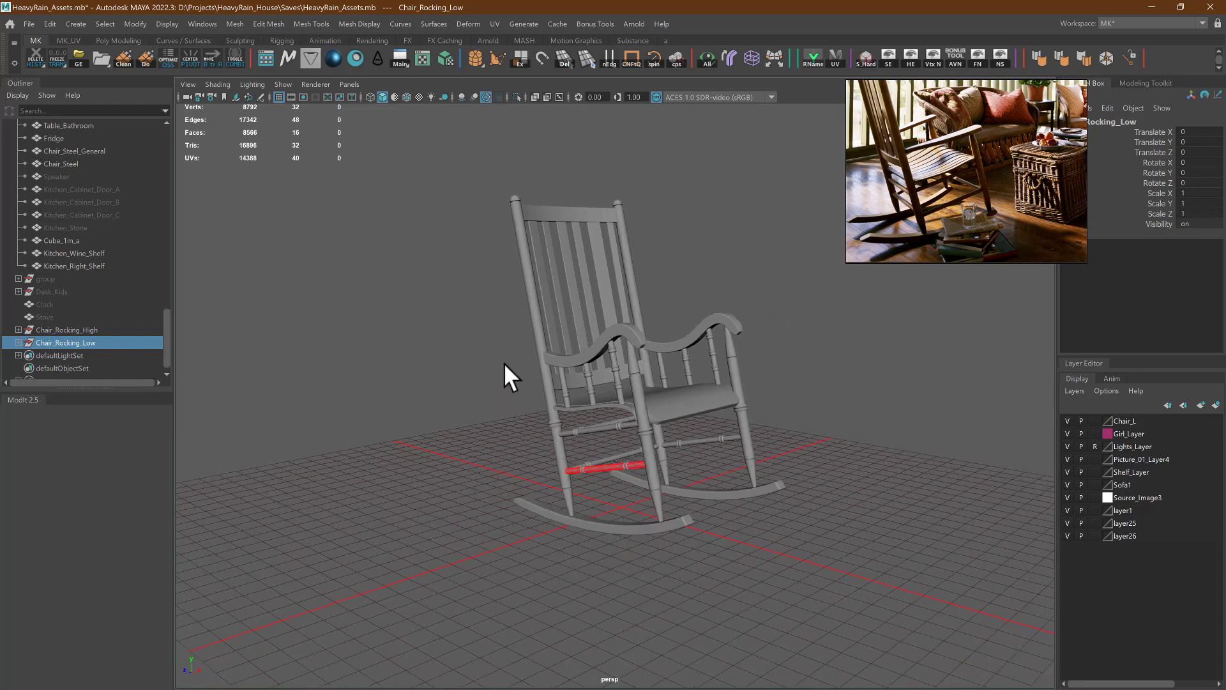
pyautogui.hotkey('alt', 'Tab')
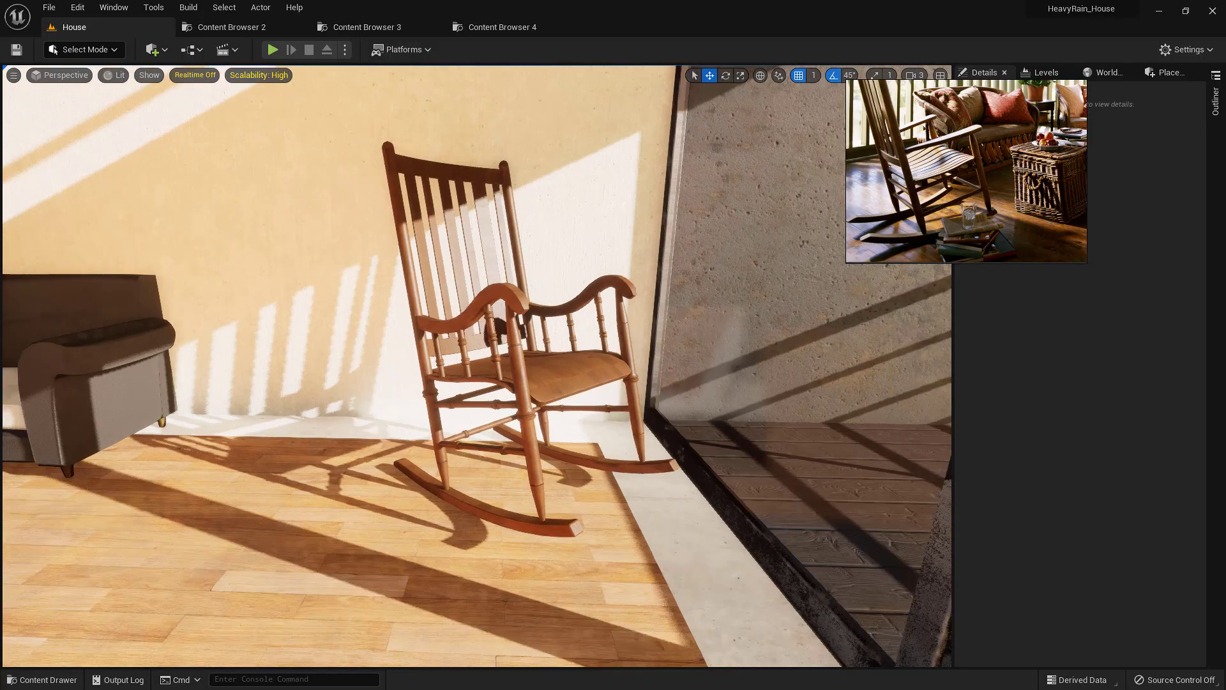
pyautogui.moveTo(477, 366); pyautogui.dragTo(572, 386, button='right')
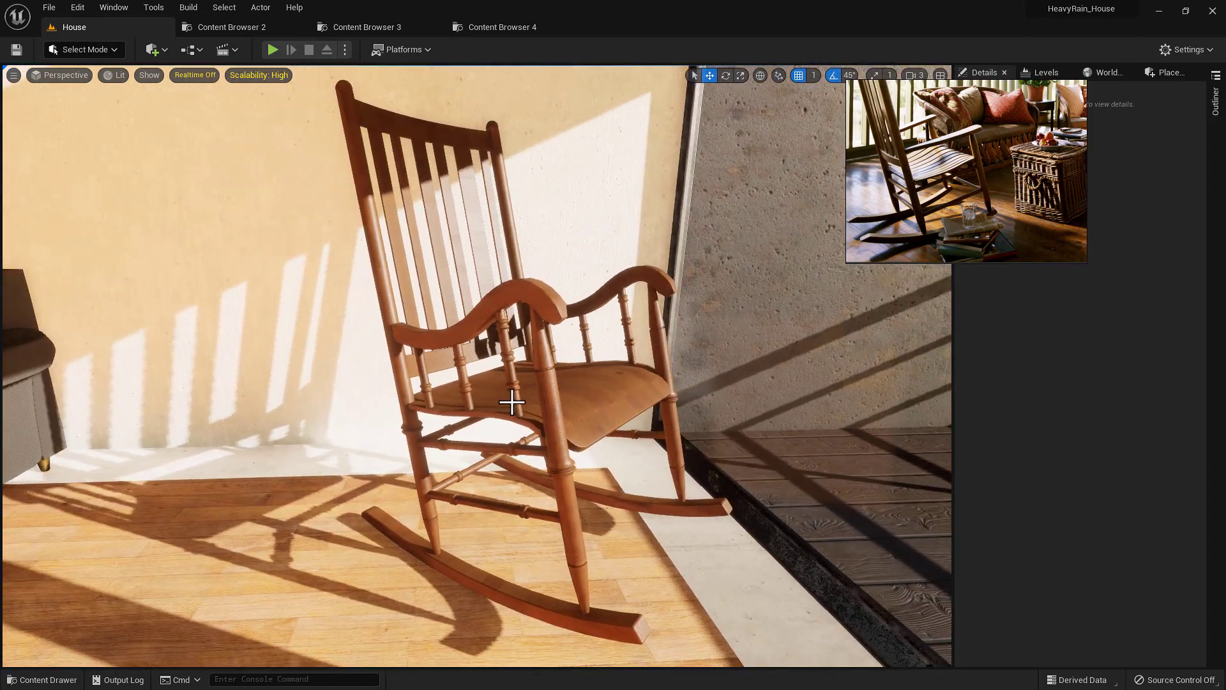
# - Switch back to Maya and undo the part separation and high/low grouping, back to the single Chair_Rocking mesh
pyautogui.hotkey('alt', 'Tab')
pyautogui.click(462, 332)
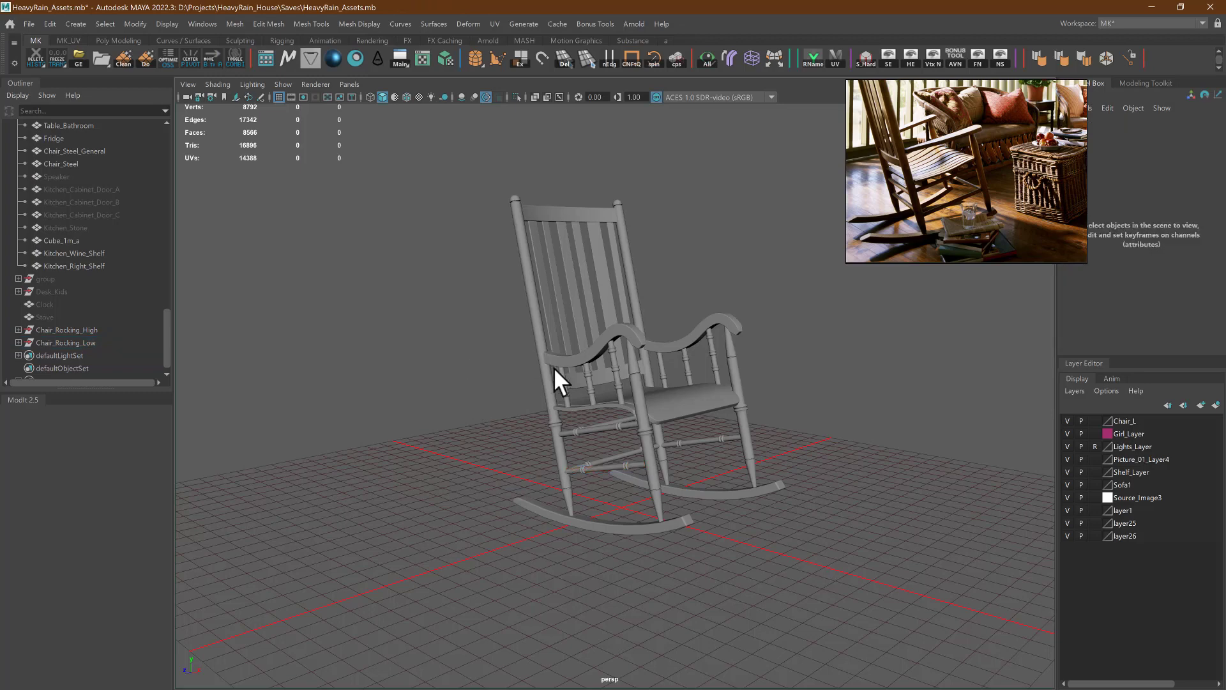
pyautogui.keyDown('alt'); pyautogui.moveTo(553, 366); pyautogui.dragTo(670, 395, button='right'); pyautogui.keyUp('alt')
pyautogui.click(670, 395)
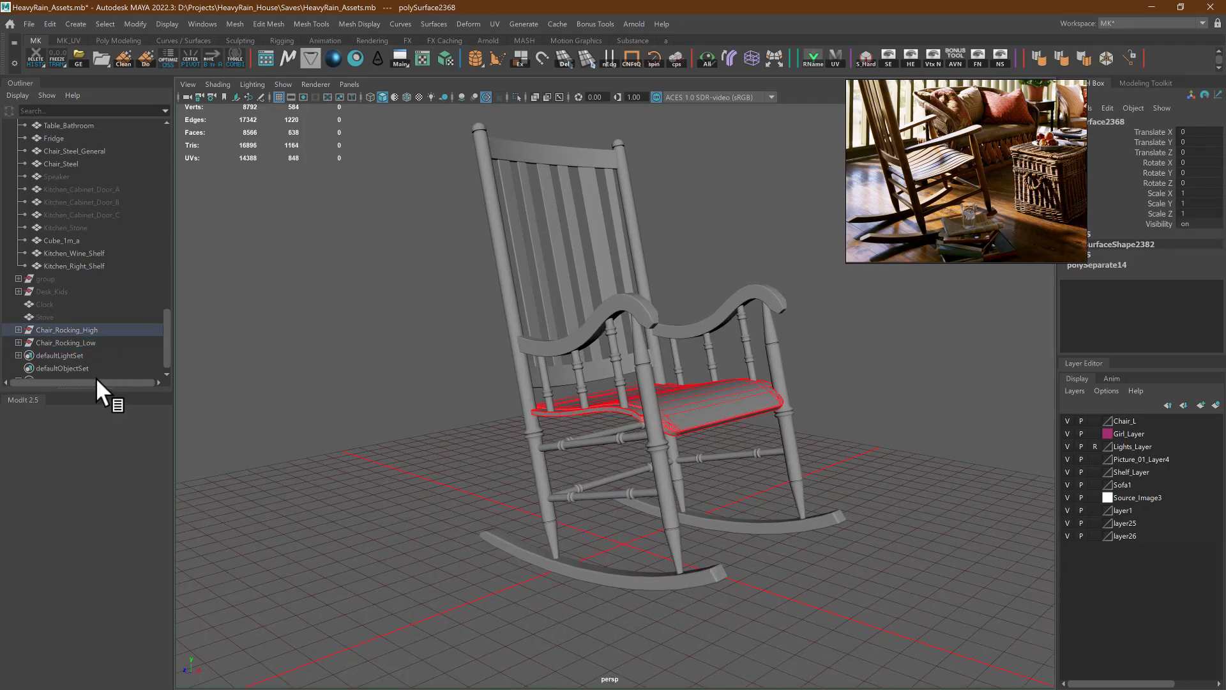
pyautogui.click(473, 367)
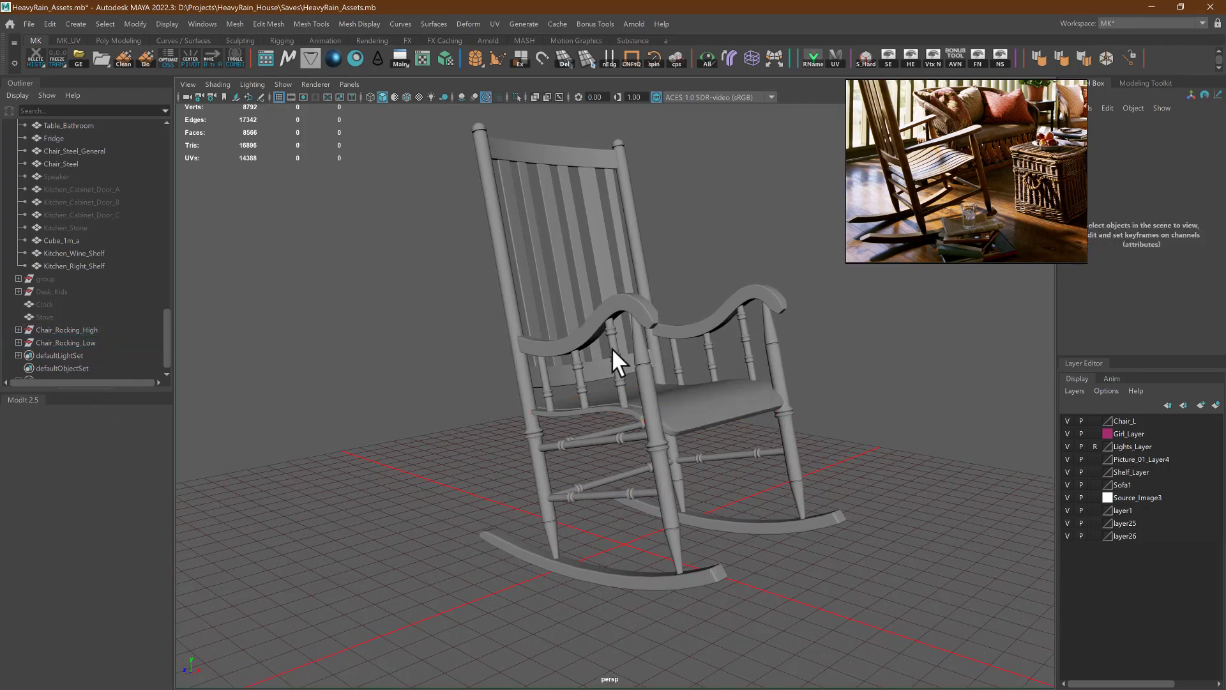
pyautogui.hotkey('ctrl', 'z')
pyautogui.hotkey('ctrl', 'z')
pyautogui.hotkey('ctrl', 'z')
pyautogui.hotkey('ctrl', 'z')
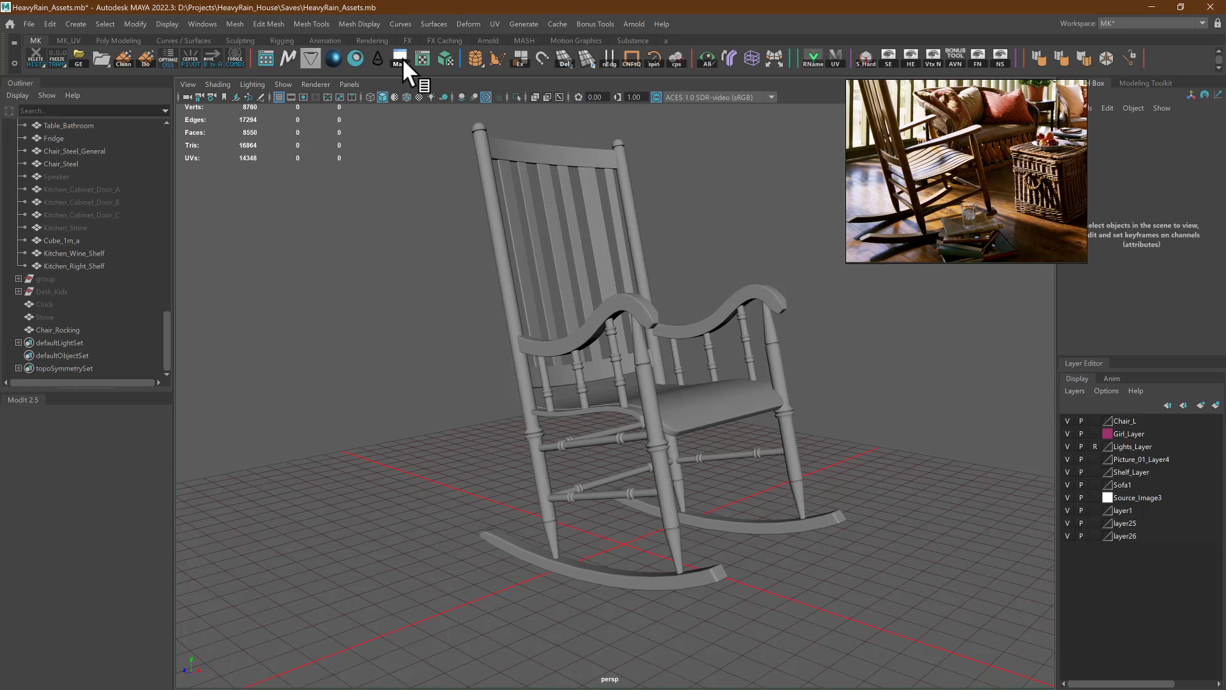
# - Show the UV layout of the Chair_Rocking mesh in the MK UVMap workspace, and examine it alongside the chair from several angles
pyautogui.click(403, 59)
pyautogui.click(784, 306)
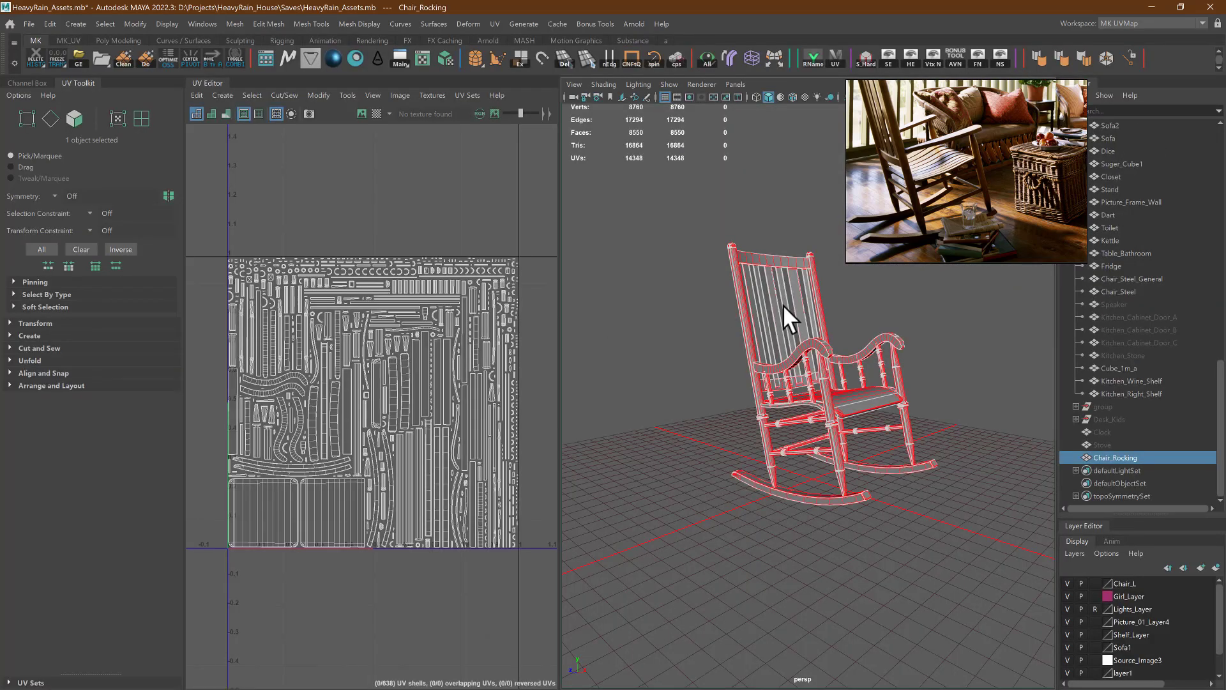
pyautogui.press('f')
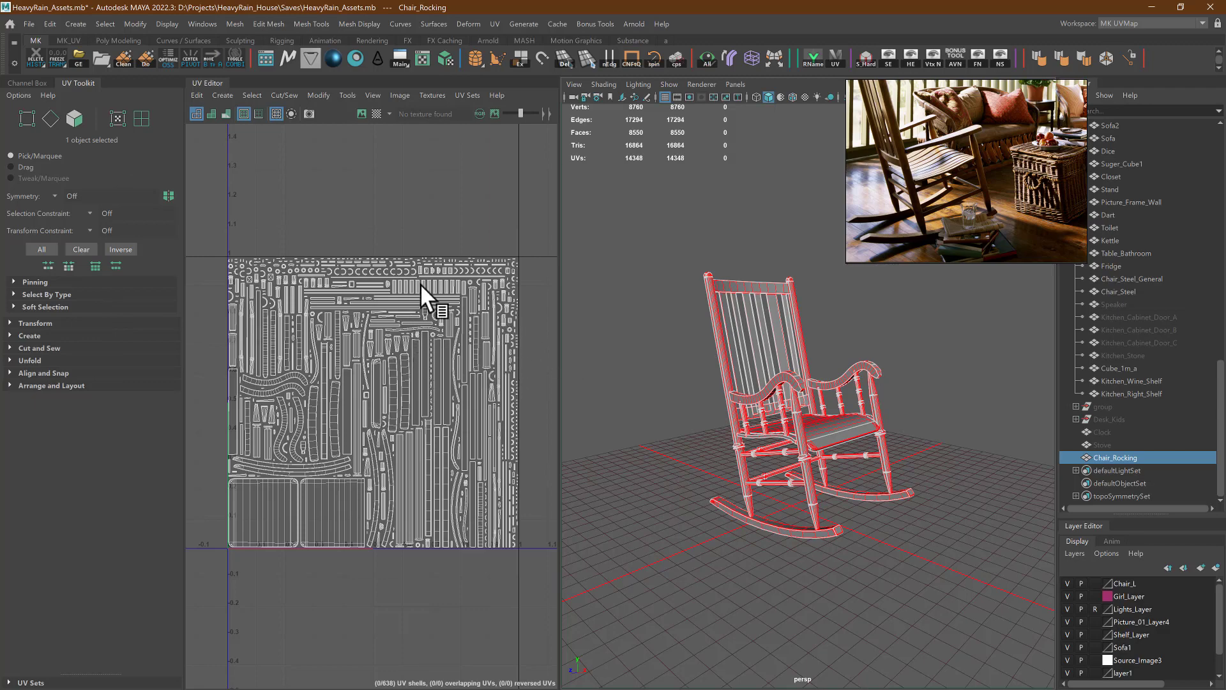
pyautogui.keyDown('alt'); pyautogui.moveTo(692, 327); pyautogui.dragTo(684, 338); pyautogui.keyUp('alt')
pyautogui.keyDown('alt'); pyautogui.moveTo(684, 338); pyautogui.dragTo(1028, 409, button='right'); pyautogui.keyUp('alt')
pyautogui.keyDown('alt'); pyautogui.moveTo(678, 416); pyautogui.dragTo(693, 397, button='middle'); pyautogui.keyUp('alt')
pyautogui.keyDown('alt'); pyautogui.moveTo(664, 398); pyautogui.dragTo(632, 318, button='right'); pyautogui.keyUp('alt')
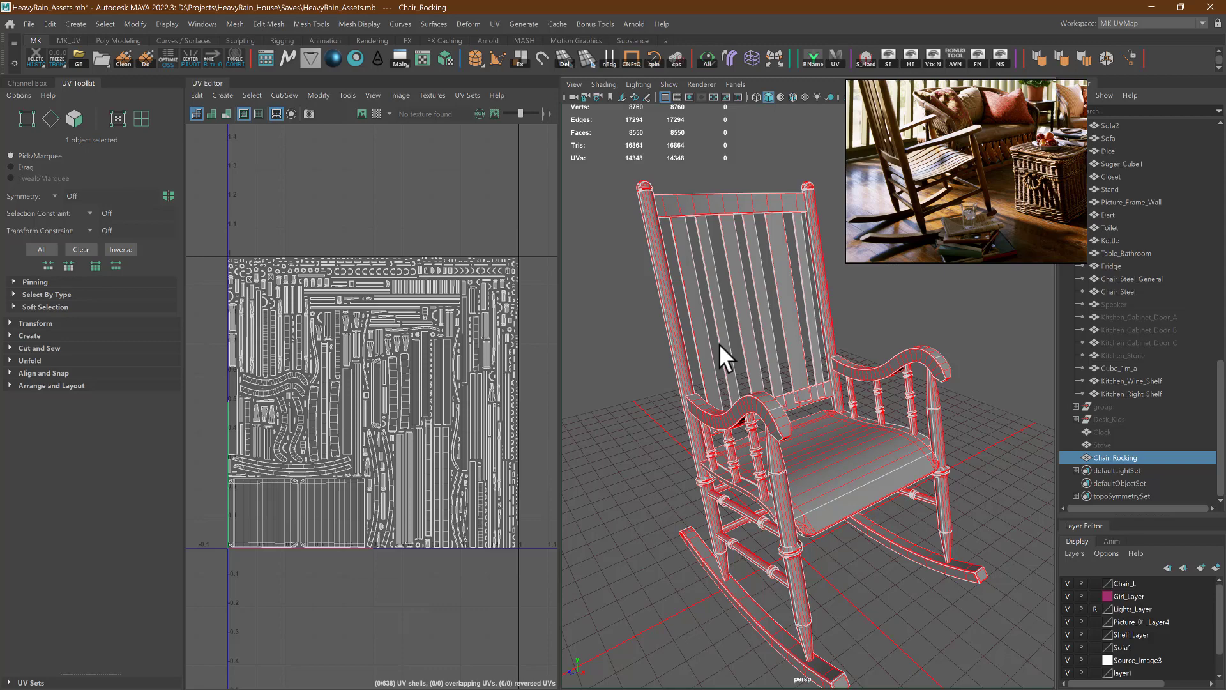
pyautogui.keyDown('alt'); pyautogui.moveTo(719, 344); pyautogui.dragTo(715, 339); pyautogui.keyUp('alt')
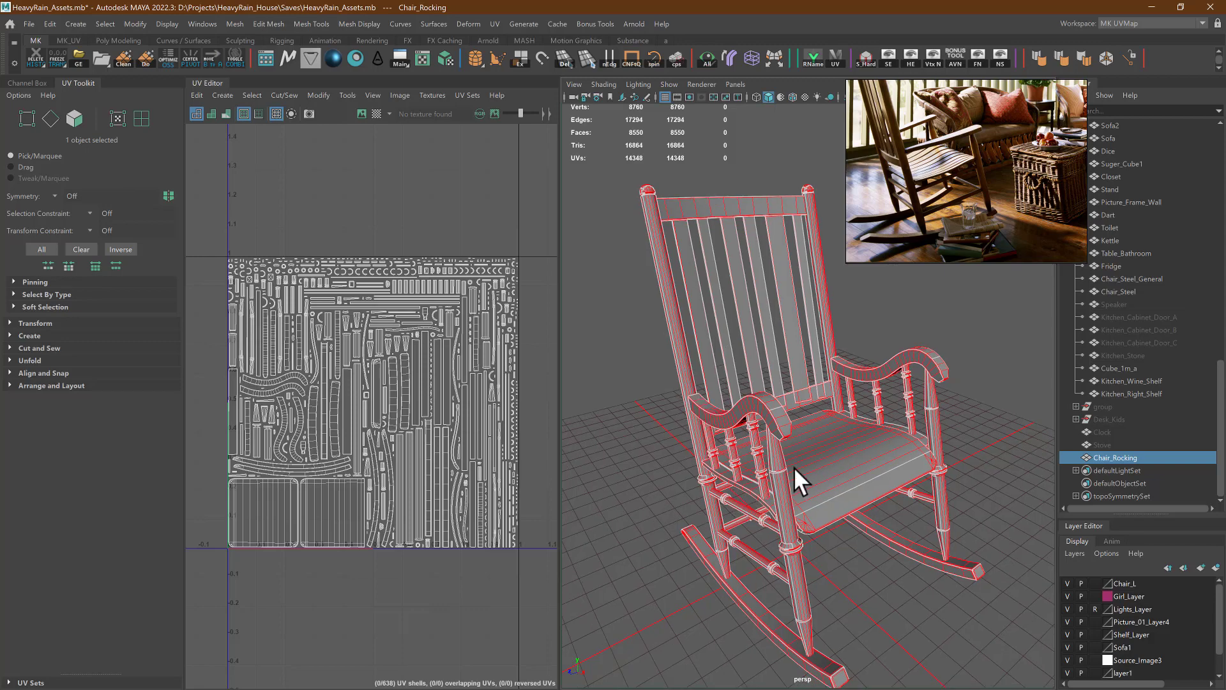
pyautogui.keyDown('alt'); pyautogui.moveTo(680, 455); pyautogui.dragTo(704, 439); pyautogui.keyUp('alt')
pyautogui.keyDown('alt'); pyautogui.moveTo(776, 441); pyautogui.dragTo(773, 425, button='middle'); pyautogui.keyUp('alt')
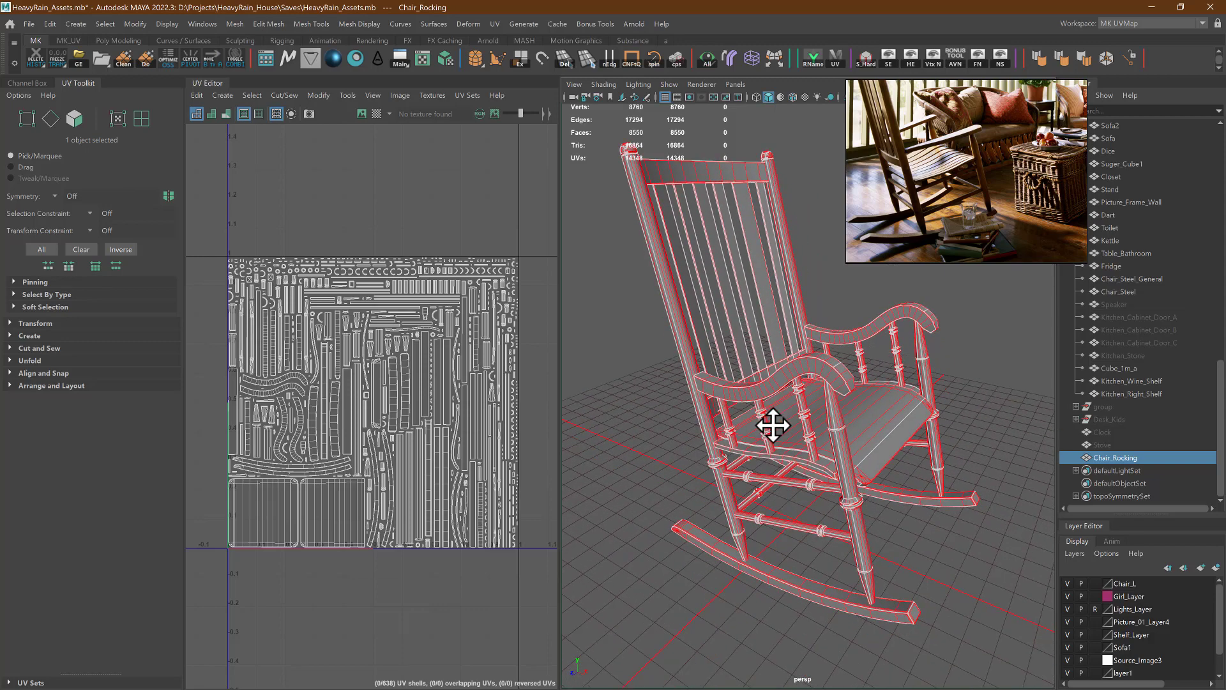
# - Return to the MK workspace and examine the Chair_Rocking mesh's wireframe from several angles
pyautogui.click(406, 53)
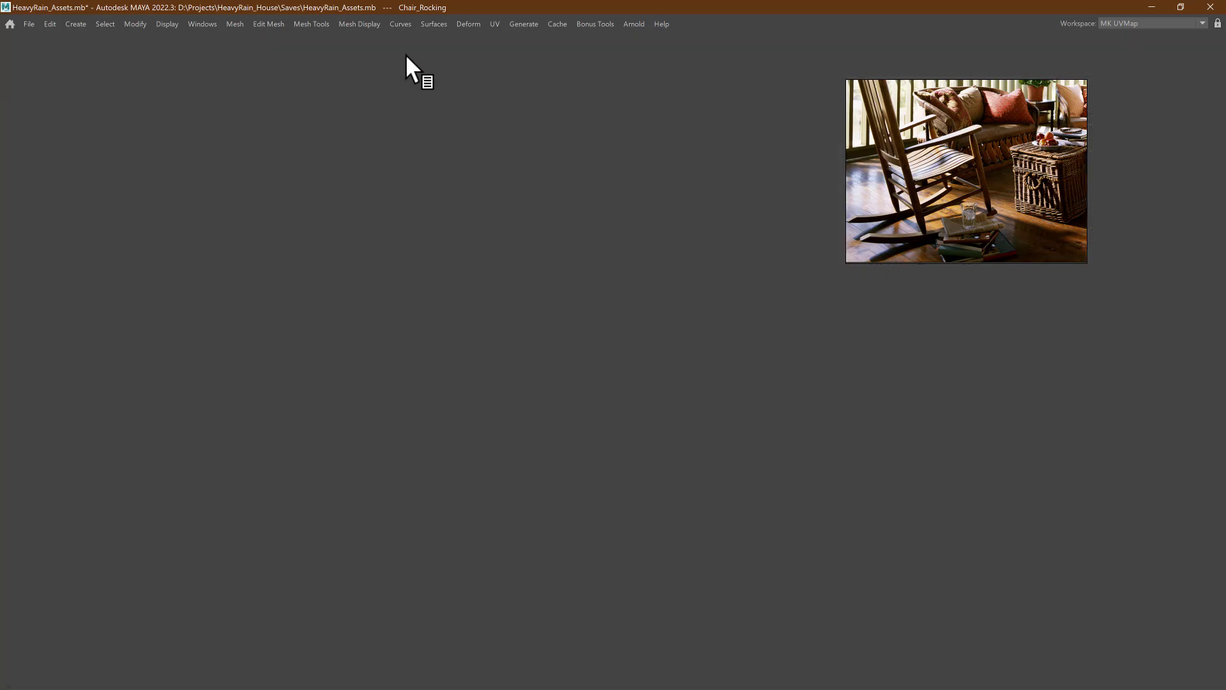
pyautogui.keyDown('alt'); pyautogui.moveTo(698, 337); pyautogui.dragTo(520, 296, button='right'); pyautogui.keyUp('alt')
pyautogui.click(446, 342)
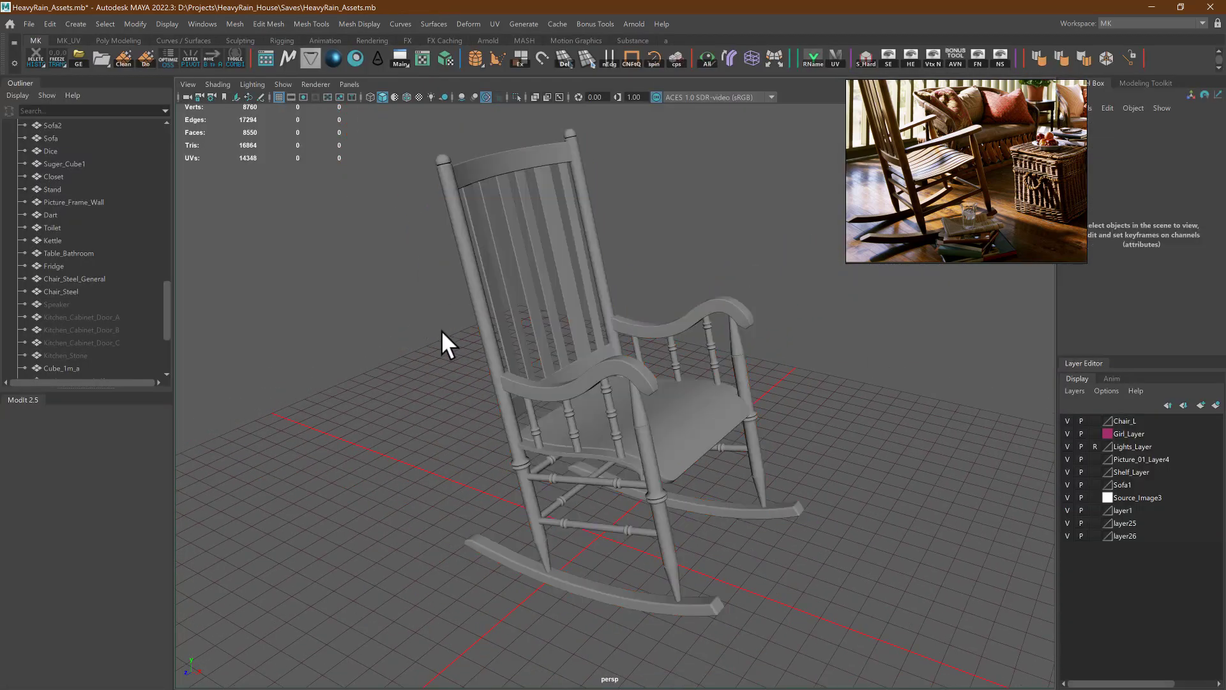
pyautogui.keyDown('alt'); pyautogui.moveTo(447, 343); pyautogui.dragTo(554, 383); pyautogui.keyUp('alt')
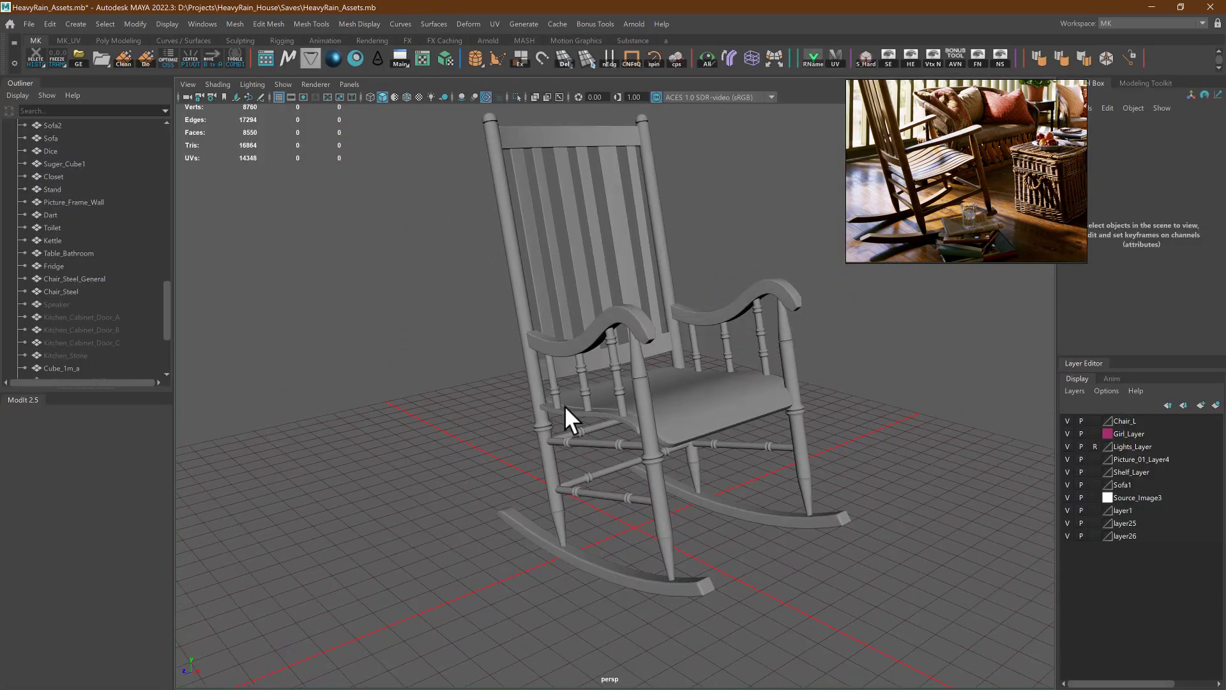
pyautogui.click(742, 504)
pyautogui.click(710, 333)
pyautogui.click(610, 284)
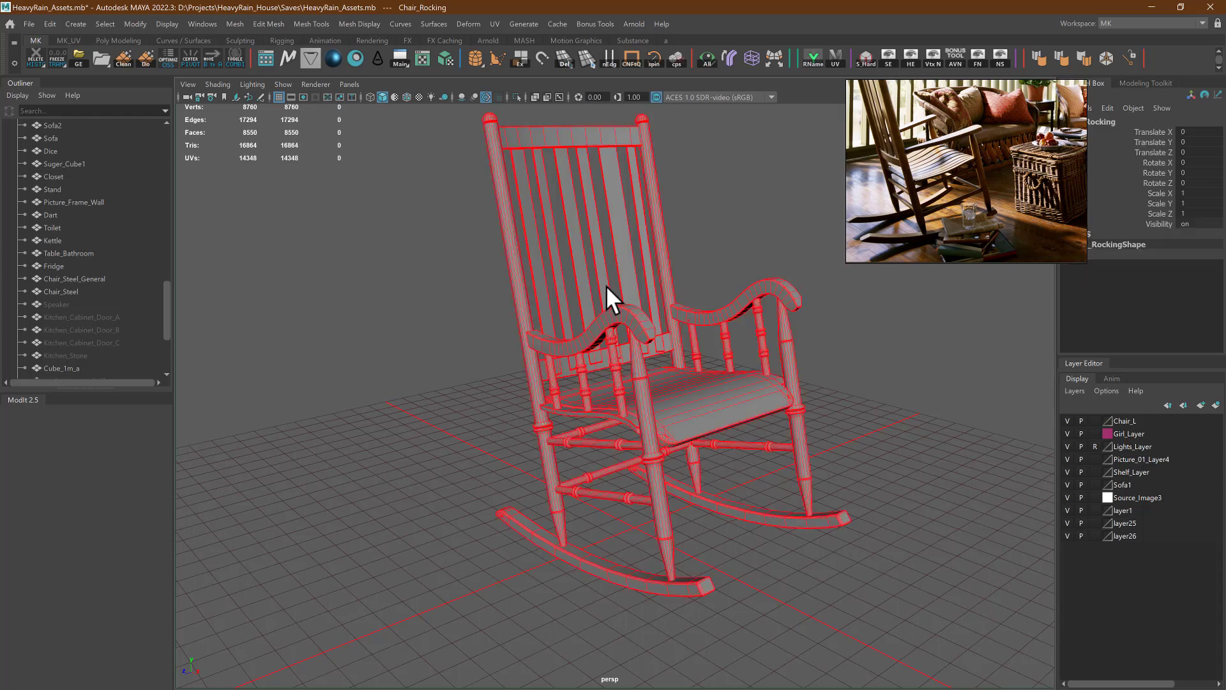
pyautogui.keyDown('alt'); pyautogui.moveTo(607, 285); pyautogui.dragTo(471, 281); pyautogui.keyUp('alt')
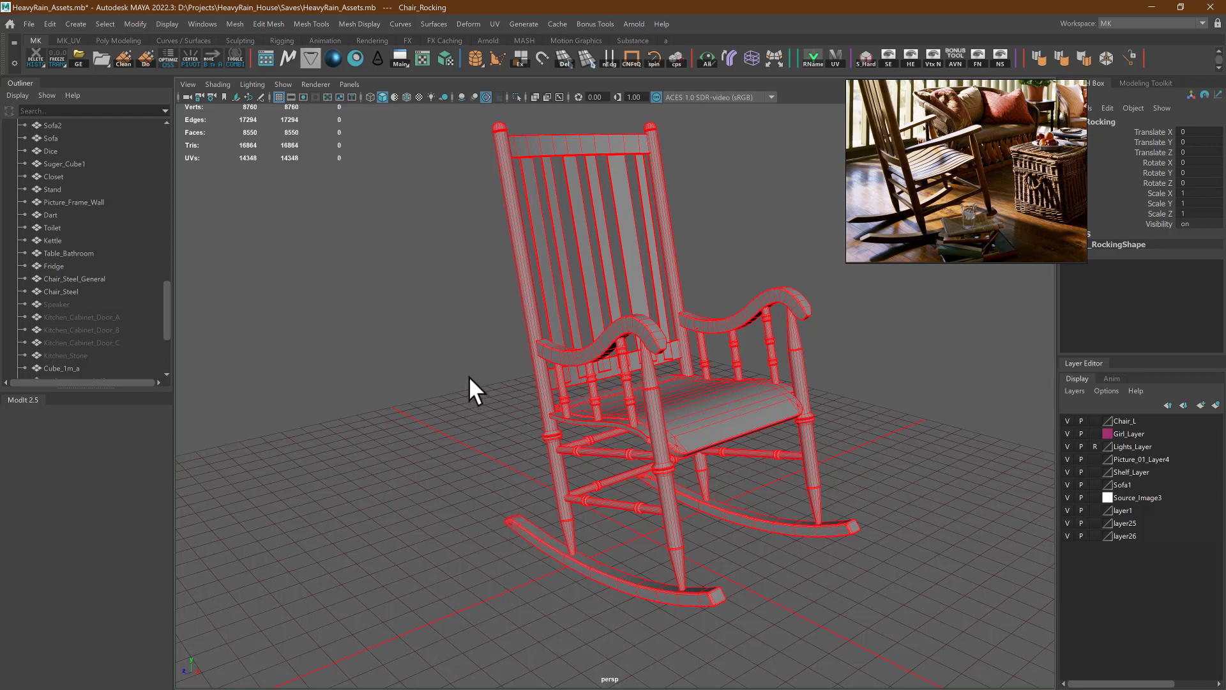
# - Zoom out the porch reference photo and compare its rocking chair with the modelled backrest posts and slats
pyautogui.scroll(-2, 935, 153)
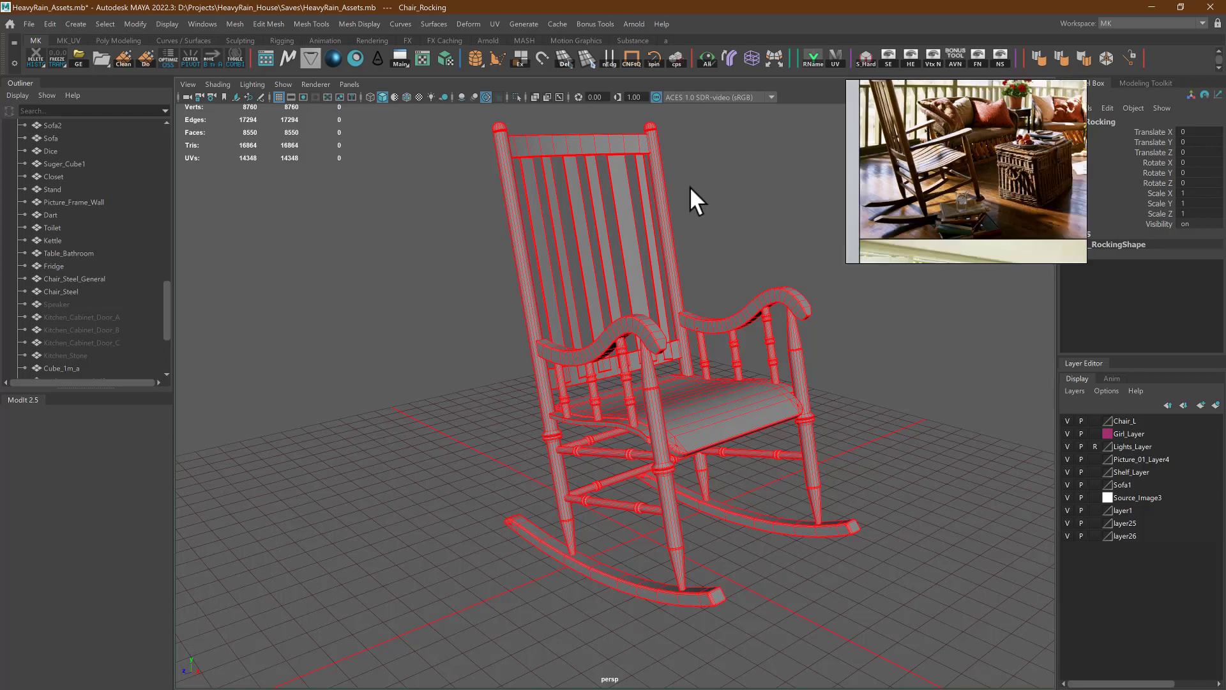
pyautogui.click(690, 186)
pyautogui.click(620, 224)
pyautogui.keyDown('alt'); pyautogui.moveTo(510, 334); pyautogui.dragTo(512, 350, button='middle'); pyautogui.keyUp('alt')
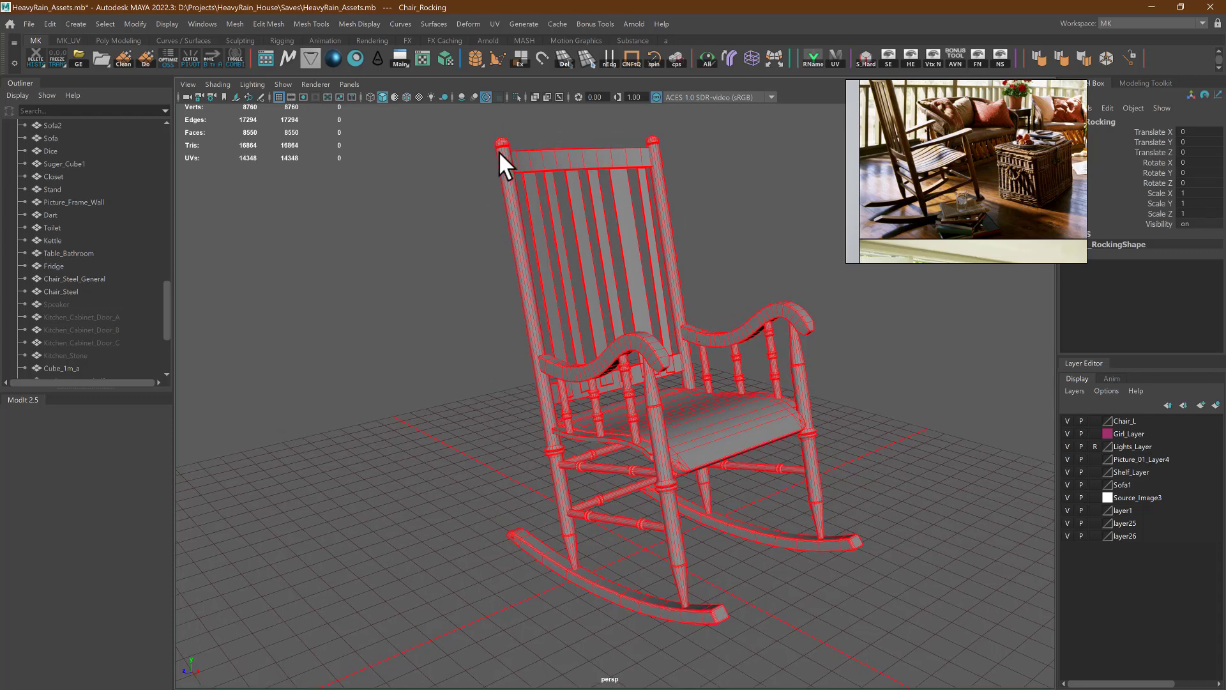
pyautogui.click(500, 284)
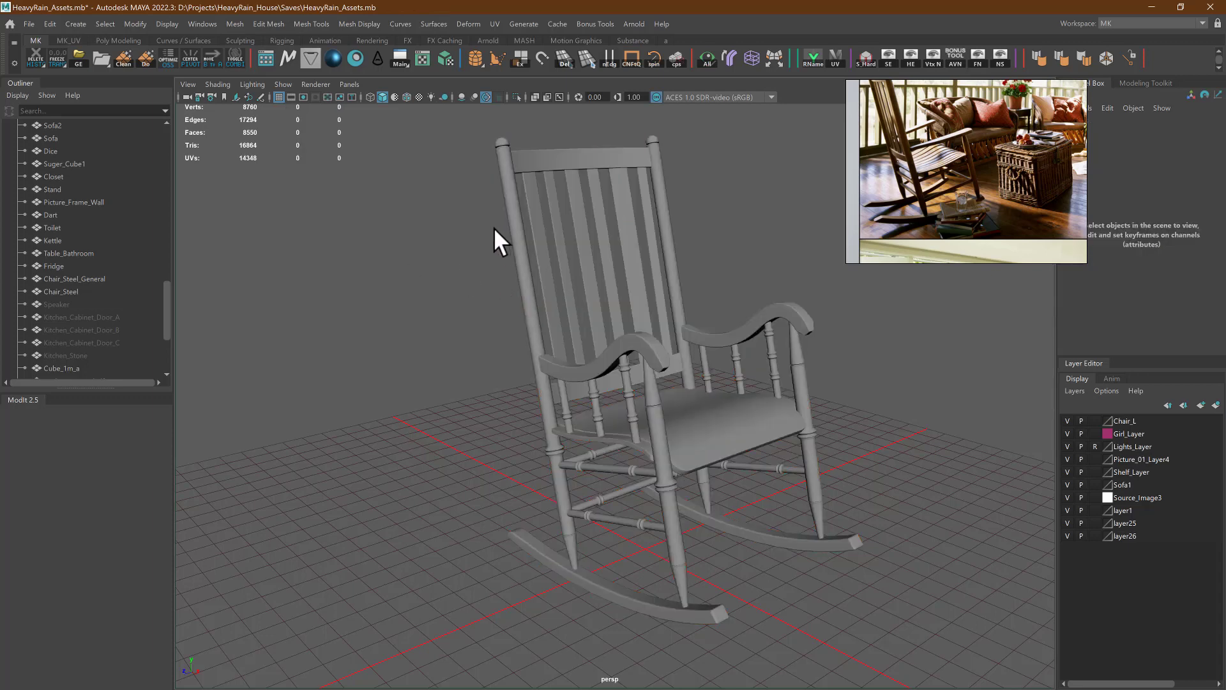
pyautogui.click(503, 167)
pyautogui.click(469, 192)
pyautogui.keyDown('alt'); pyautogui.moveTo(476, 187); pyautogui.dragTo(477, 197, button='middle'); pyautogui.keyUp('alt')
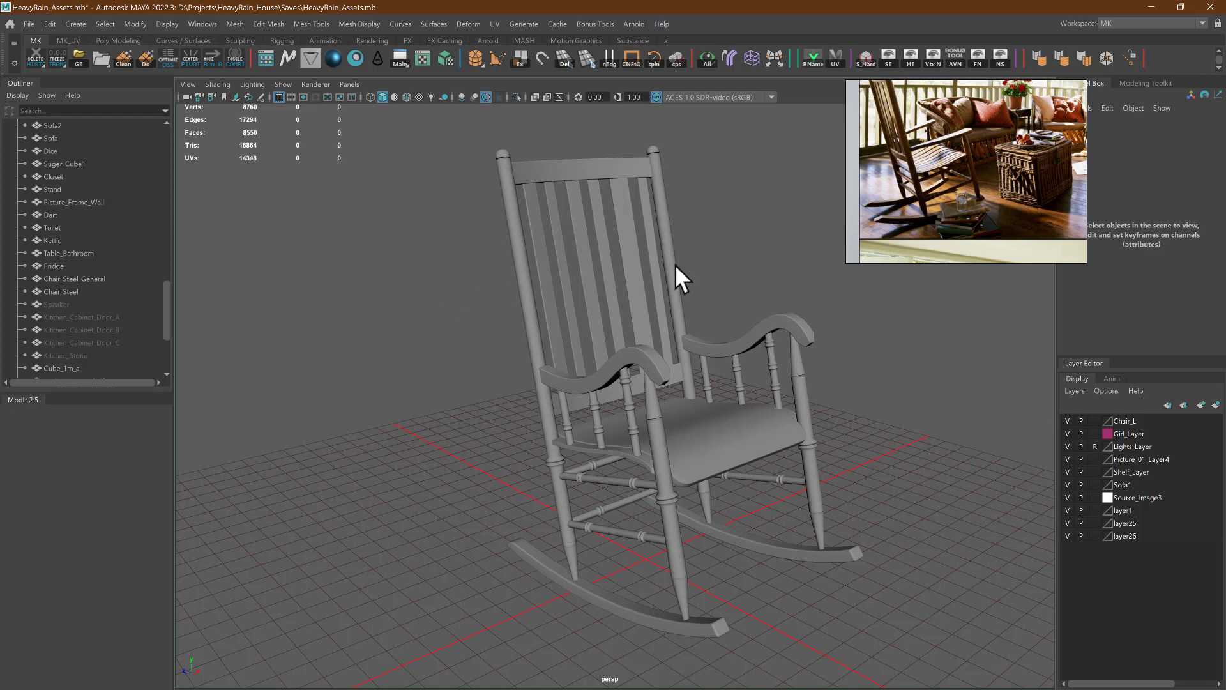
pyautogui.click(528, 293)
pyautogui.click(422, 294)
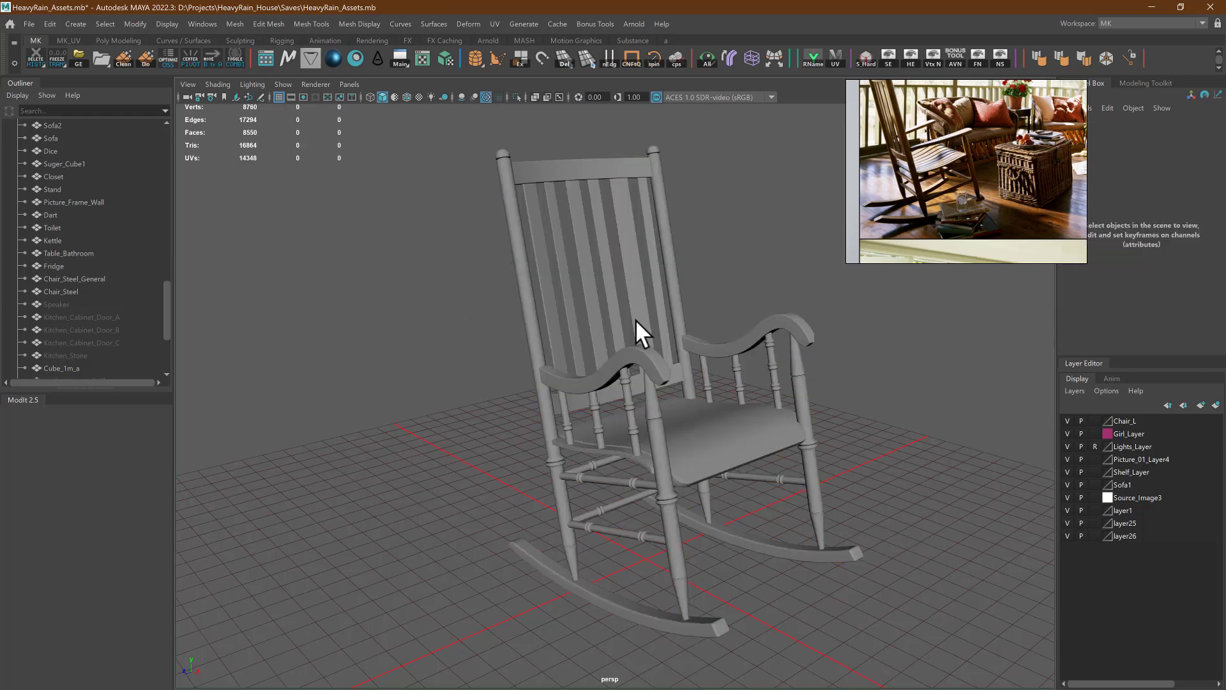
# - Locate the Chair_Rocking mesh in the scene list, and examine the chair's wooden back and seat closely in the reference photo
pyautogui.click(556, 316)
pyautogui.scroll(-3, 79, 272)
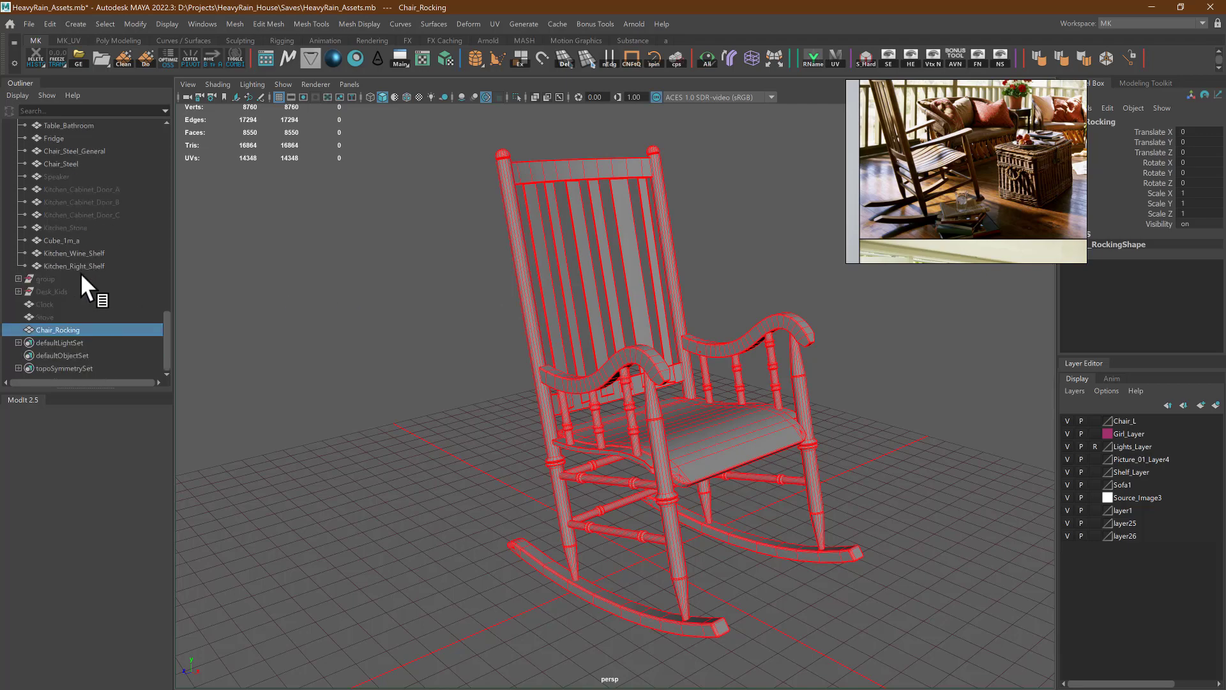
pyautogui.click(305, 330)
pyautogui.moveTo(626, 381)
pyautogui.keyDown('alt'); pyautogui.mouseDown()
pyautogui.moveTo(677, 384)
pyautogui.moveTo(616, 382)
pyautogui.moveTo(626, 378)
pyautogui.mouseUp(); pyautogui.keyUp('alt')
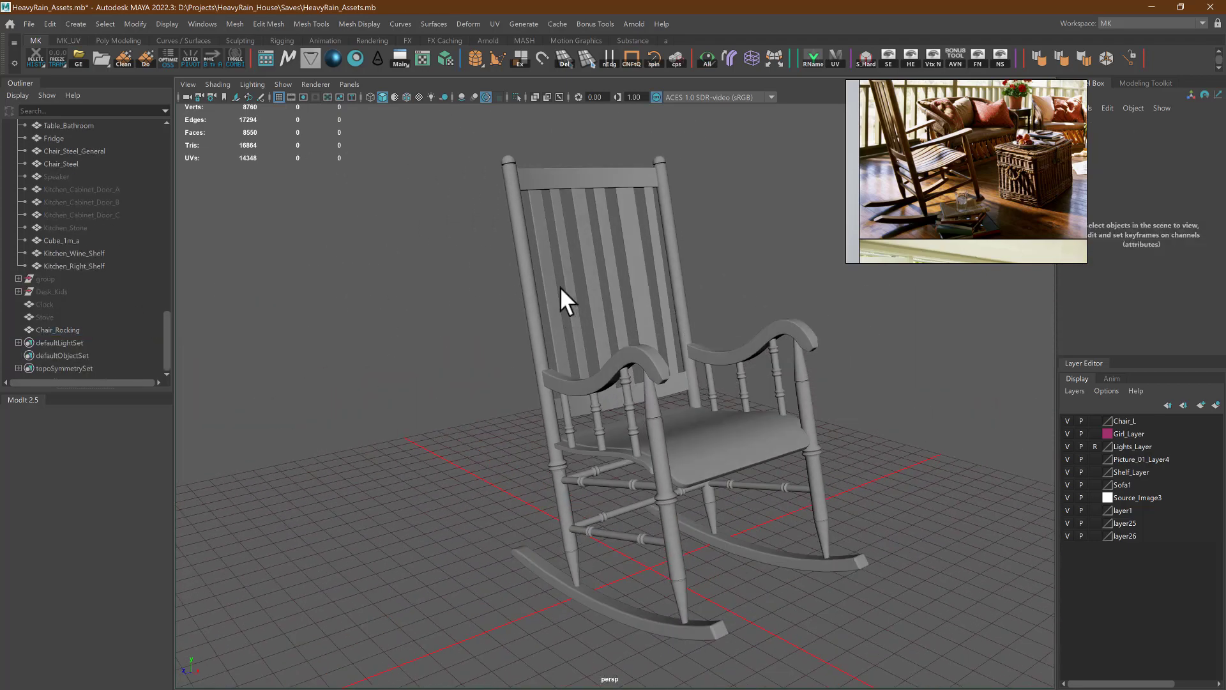
pyautogui.moveTo(899, 137); pyautogui.dragTo(931, 194, button='middle')
pyautogui.scroll(3, 934, 167)
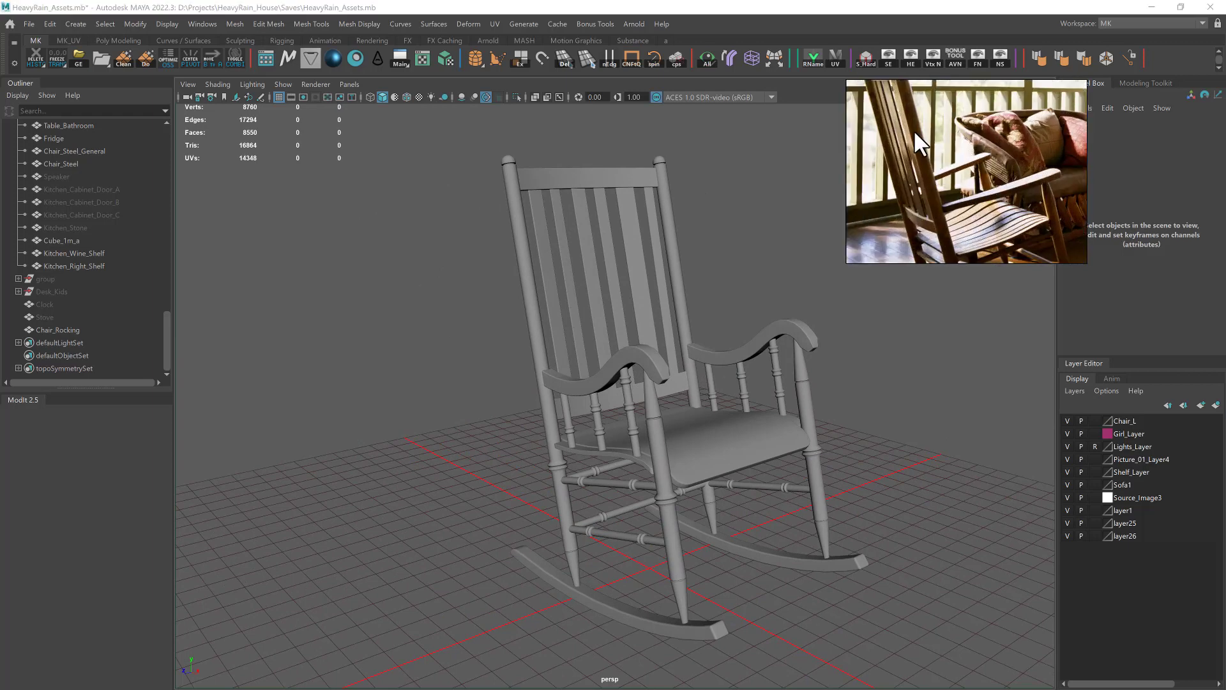
pyautogui.moveTo(914, 129); pyautogui.dragTo(951, 194, button='middle')
pyautogui.scroll(-6, 926, 136)
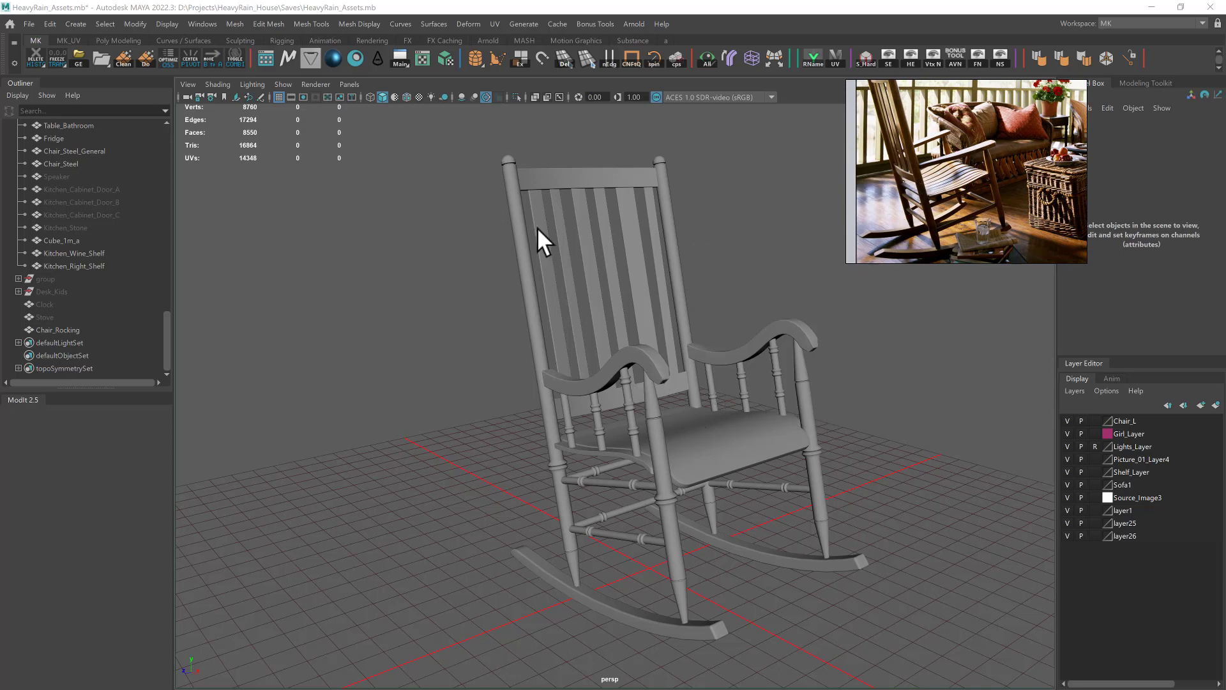
# - Assign a new Lambert material to the Chair_Rocking mesh, keeping its default attributes
pyautogui.click(634, 425)
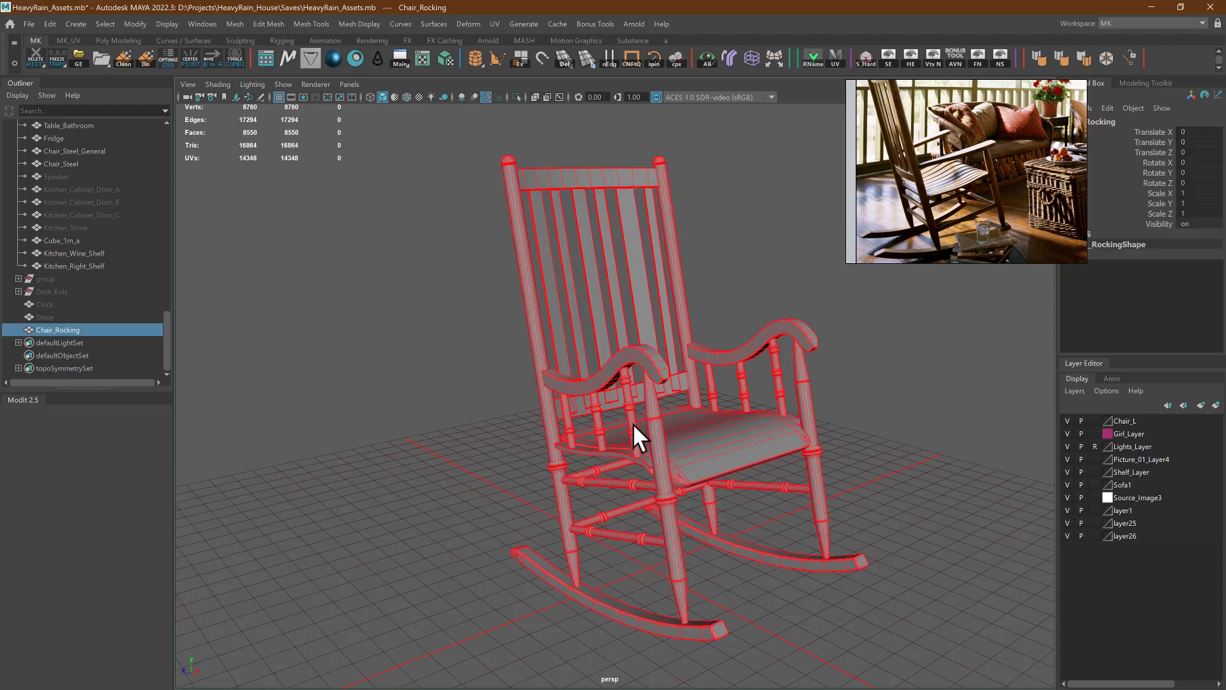
pyautogui.rightClick(359, 256)
pyautogui.moveTo(382, 590)
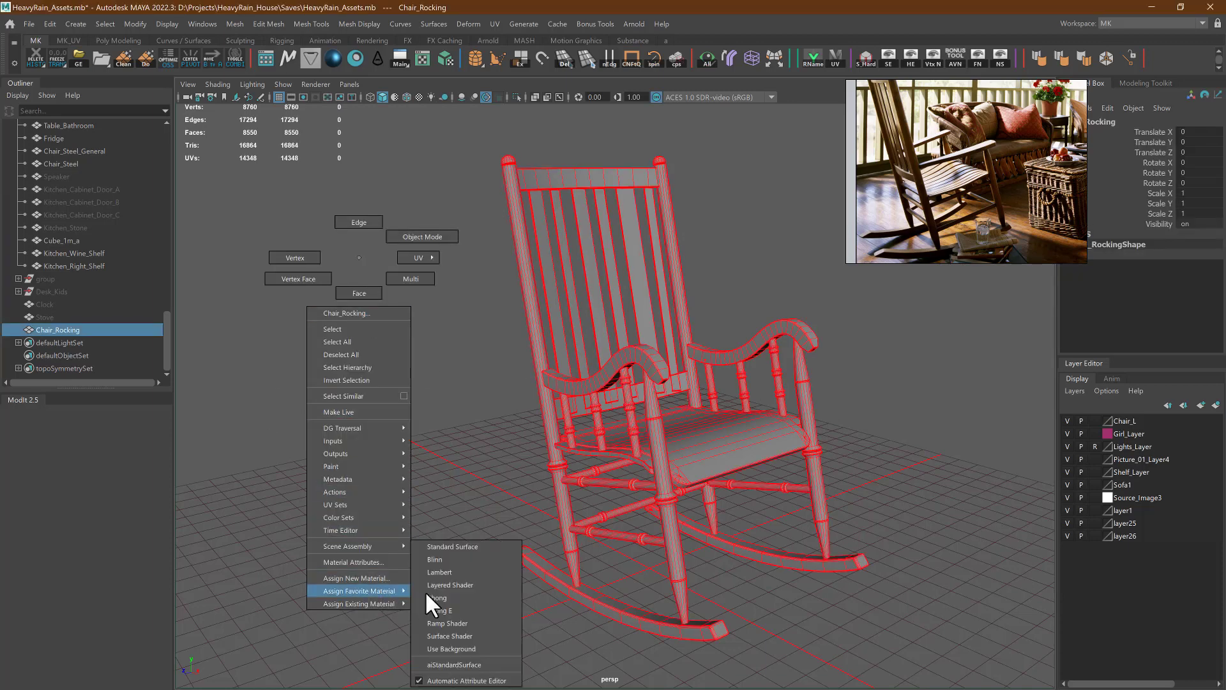
pyautogui.click(448, 574)
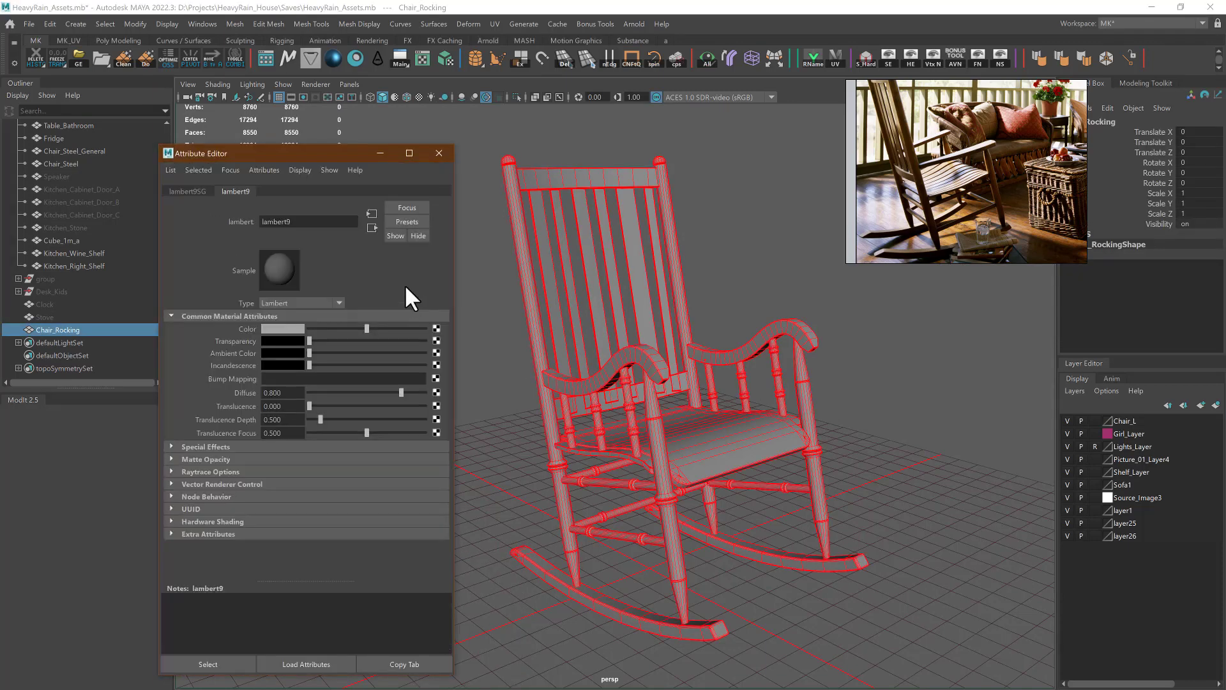
pyautogui.click(438, 155)
# - Switch to Unreal Editor, find the placed rocking chair's static mesh among the 01_Bedroom assets, and open it for editing
pyautogui.click(495, 239)
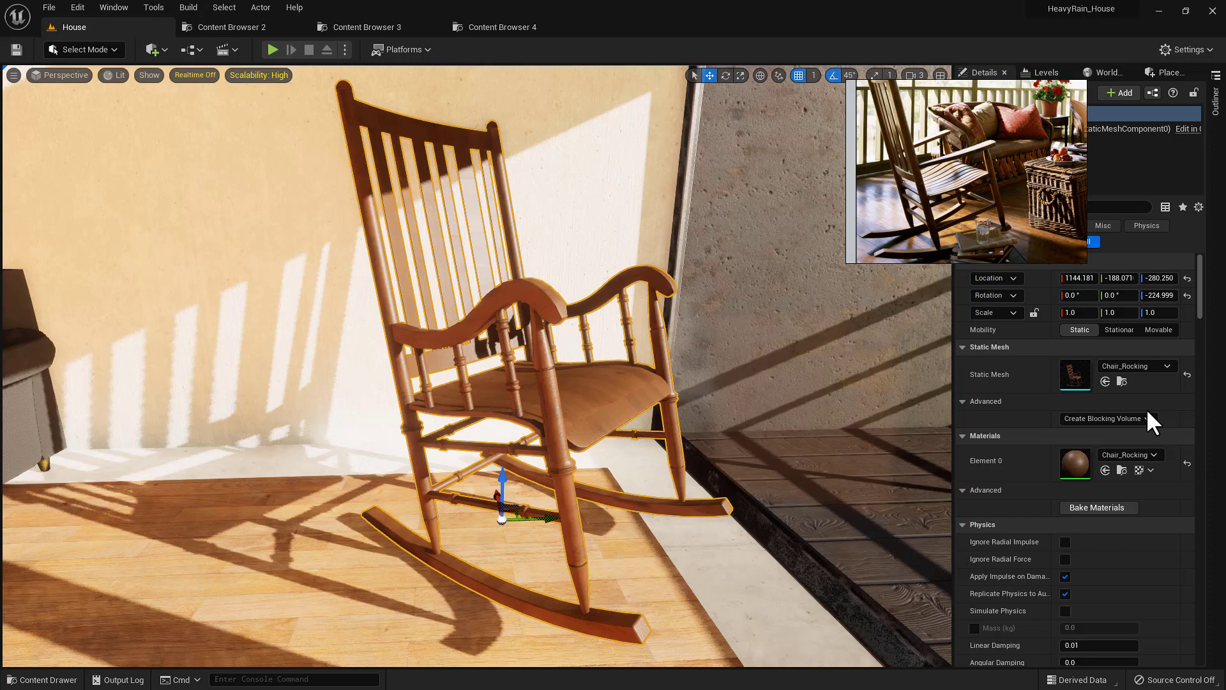
pyautogui.click(1121, 381)
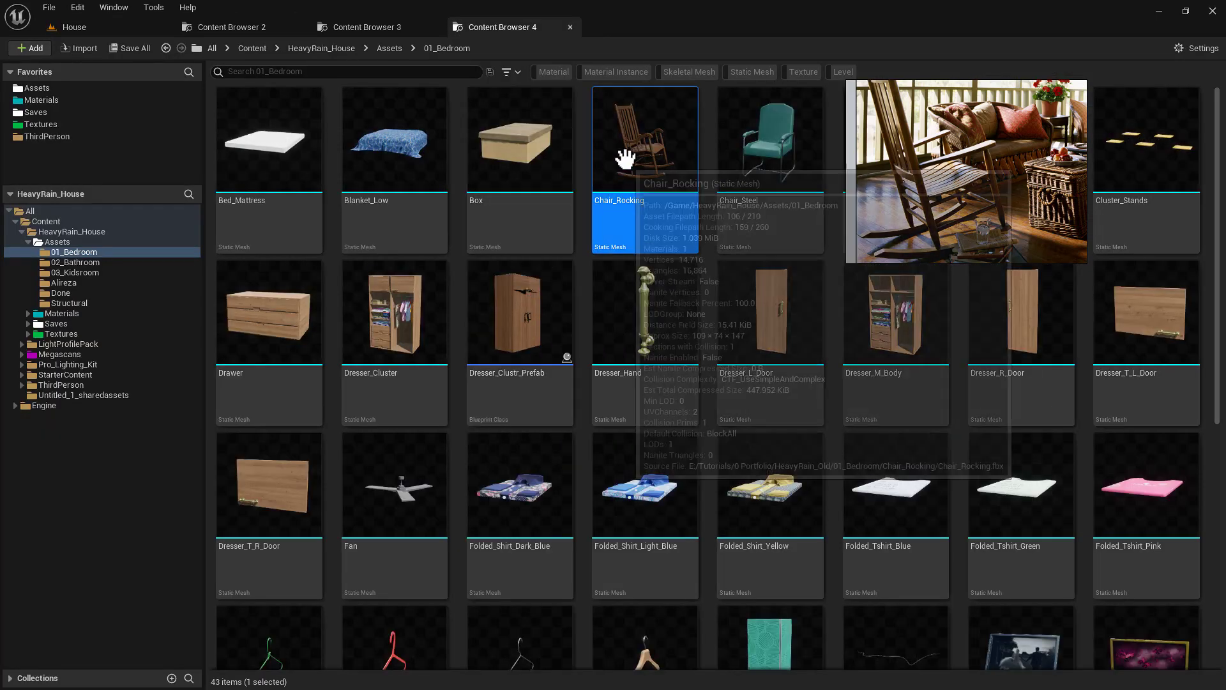
pyautogui.doubleClick(631, 151)
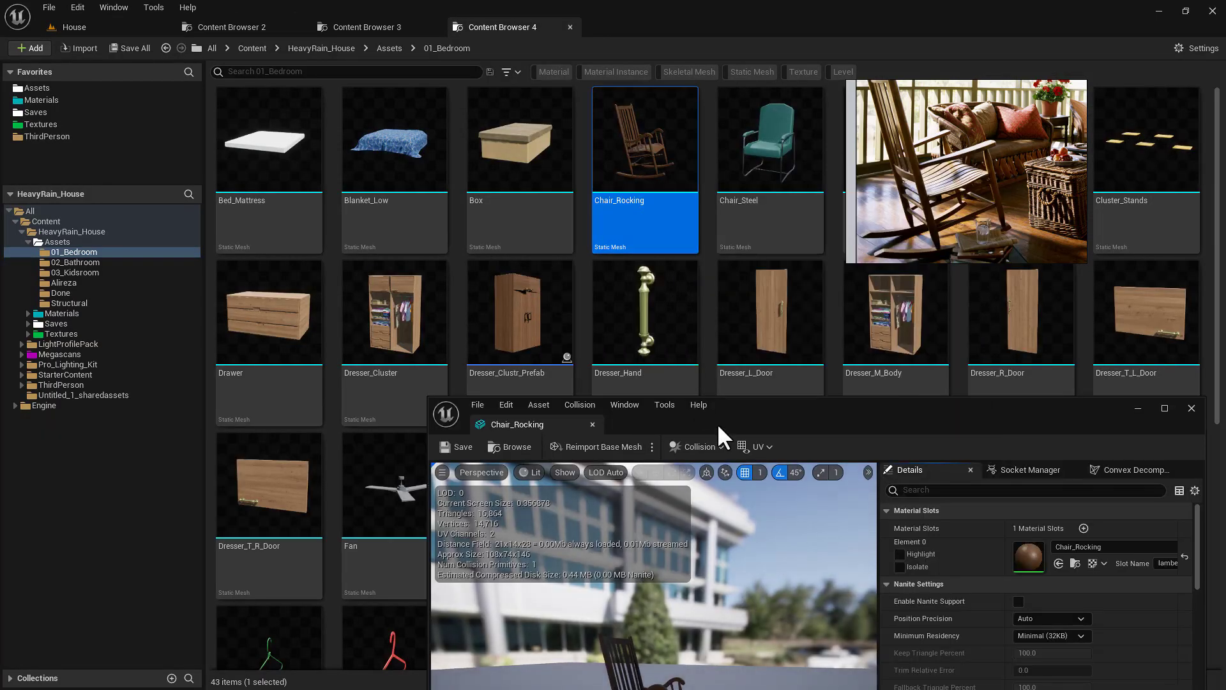
# - Maximize the Chair_Rocking mesh editor and overlay the mesh's UV layout on the chair preview
pyautogui.doubleClick(718, 423)
pyautogui.moveTo(344, 373); pyautogui.dragTo(217, 377, button='right')
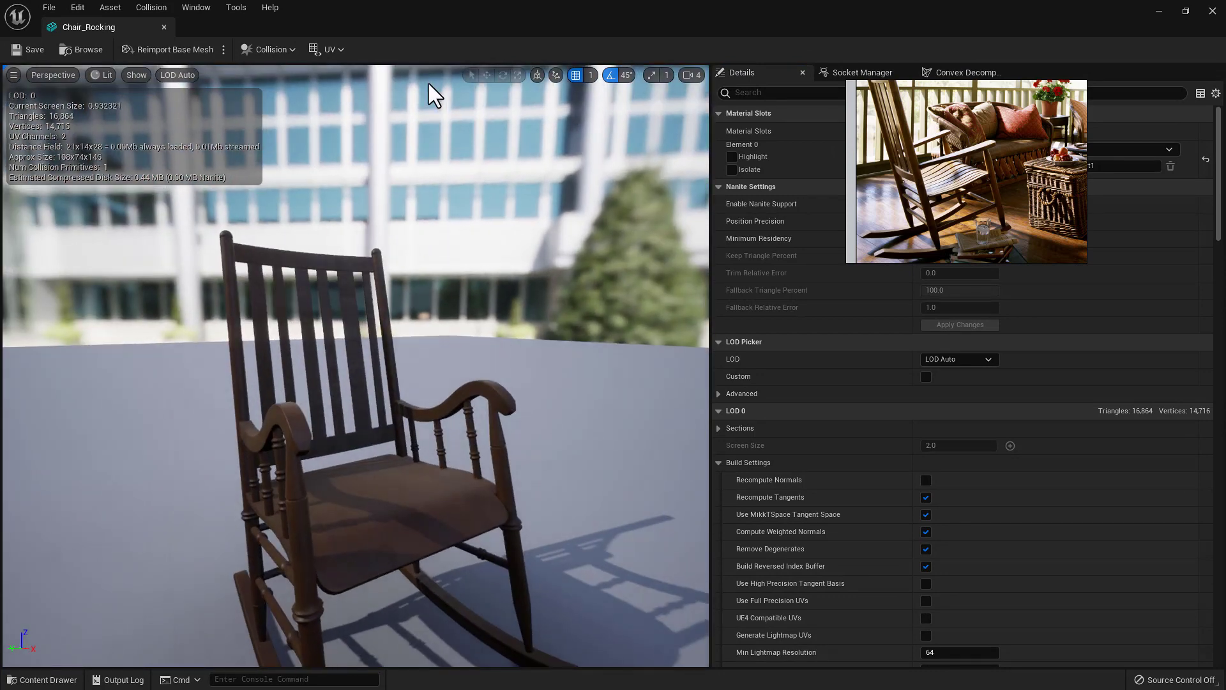
pyautogui.click(328, 48)
pyautogui.click(344, 88)
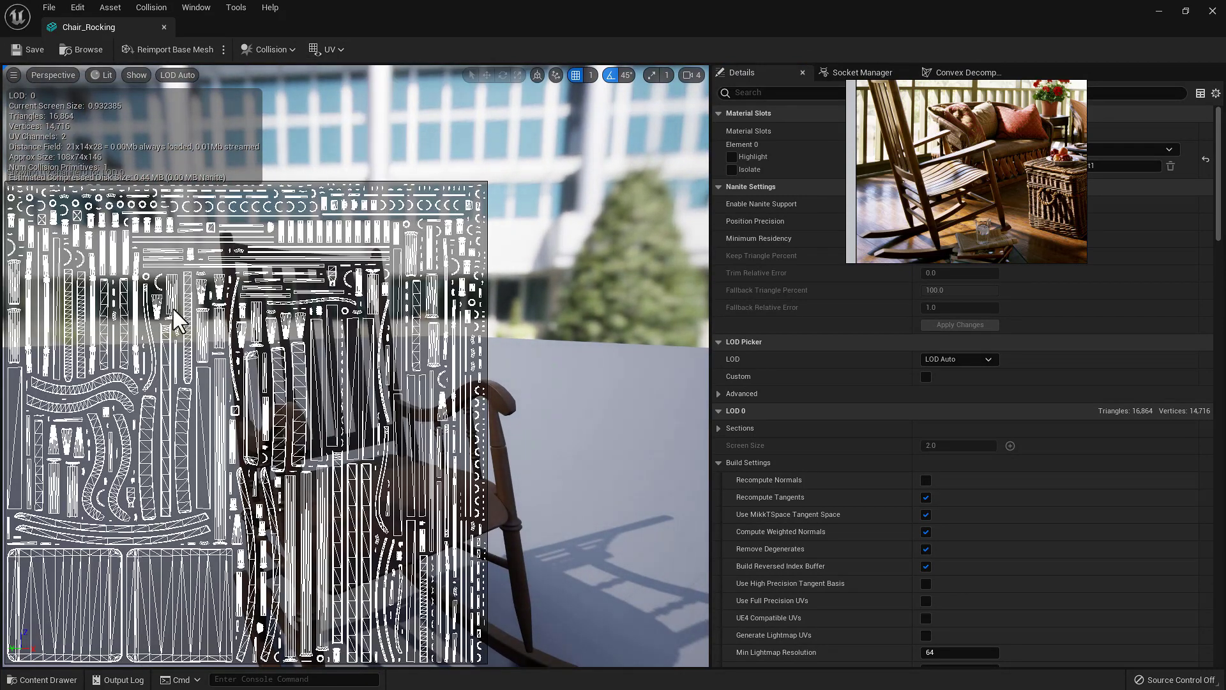
# - Switch the UV overlay on the chair preview to UV Channel 1 and compare its layout
pyautogui.click(330, 49)
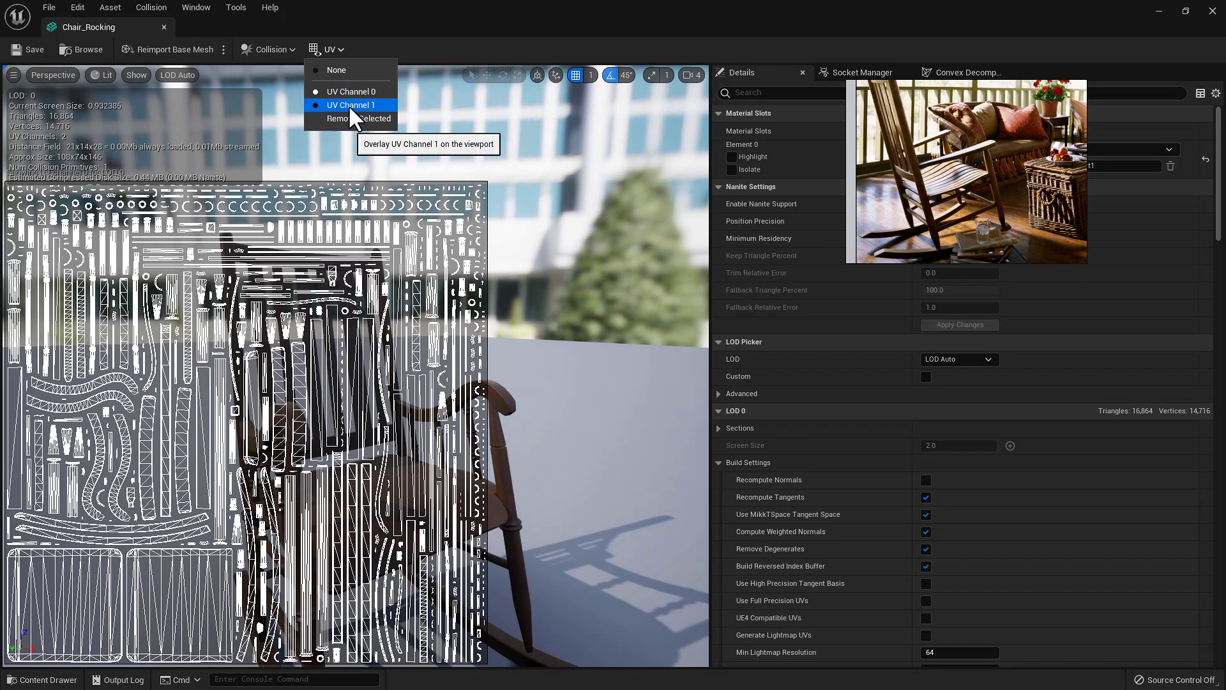
pyautogui.click(347, 105)
pyautogui.moveTo(354, 124); pyautogui.dragTo(281, 125, button='right')
# - Turn off the UV overlay, view the whole rocking chair, and close its mesh editor
pyautogui.click(331, 50)
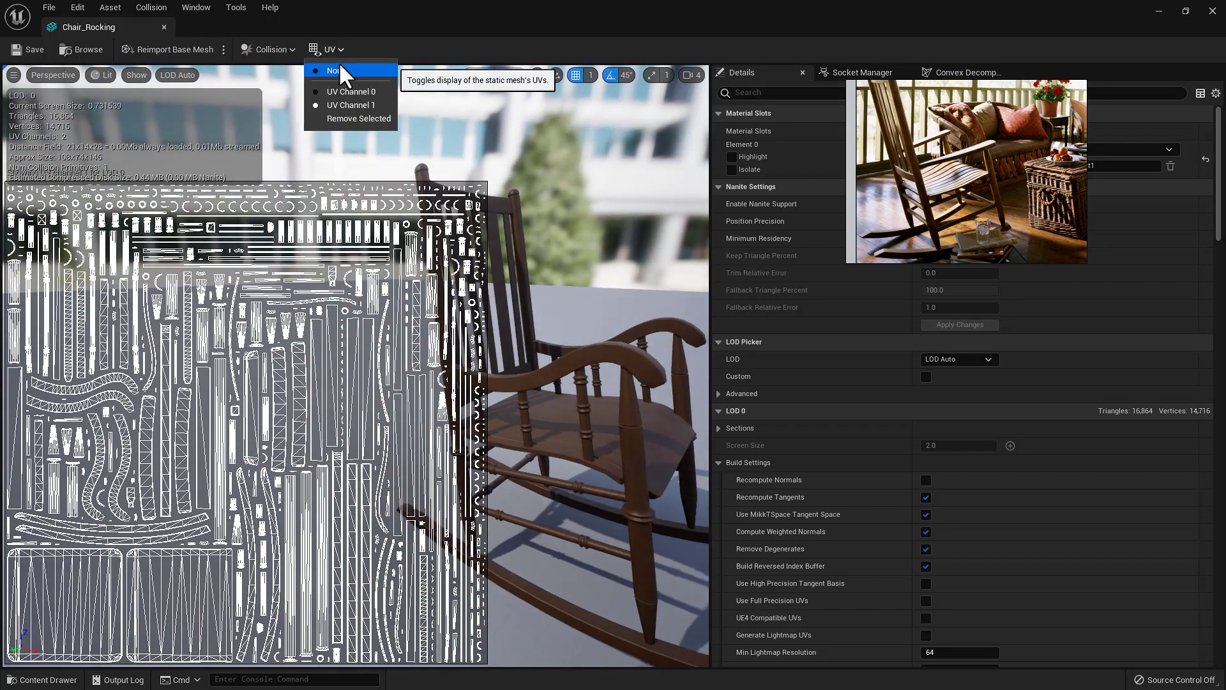
pyautogui.click(339, 63)
pyautogui.moveTo(507, 285); pyautogui.dragTo(448, 257, button='right')
pyautogui.moveTo(394, 296); pyautogui.dragTo(357, 294, button='right')
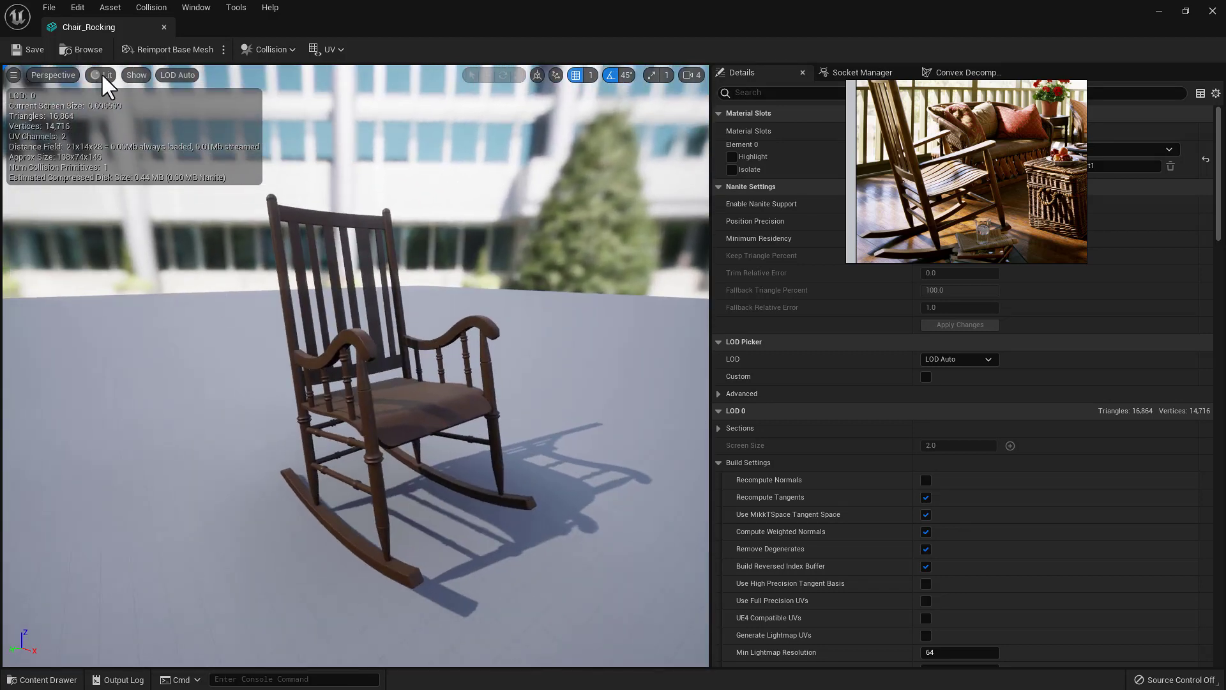
pyautogui.click(164, 26)
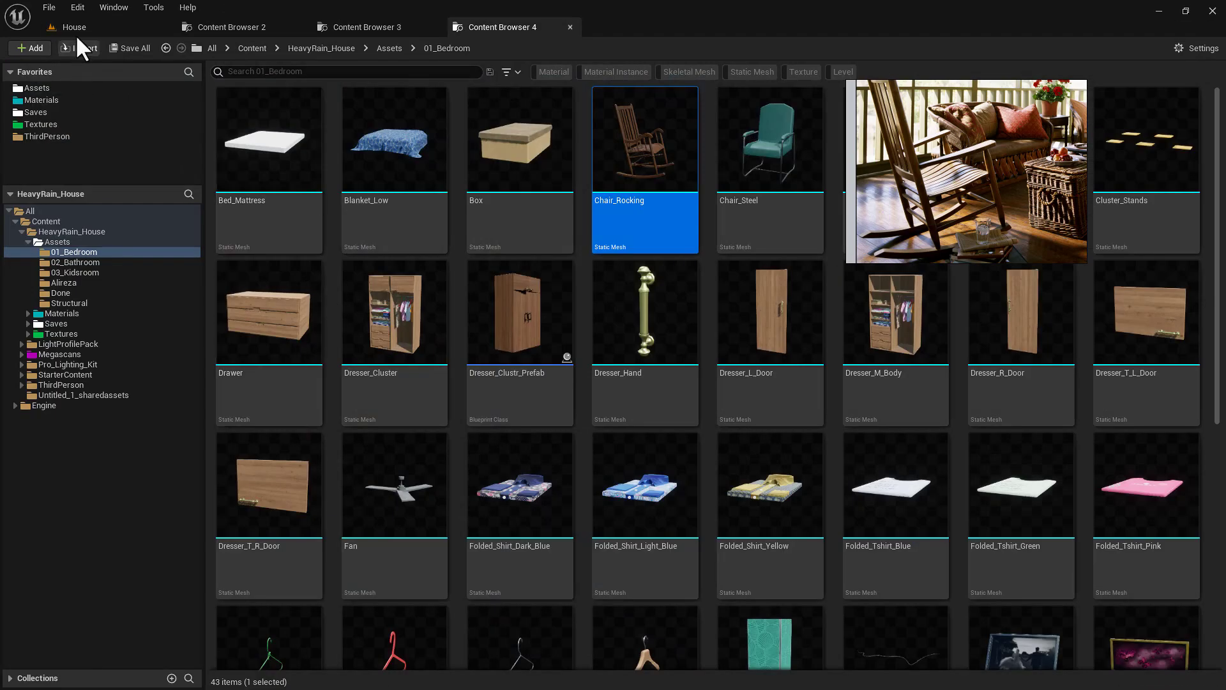
# - Return to the House level and examine the rocking chair and the bedroom's wooden wardrobe and drawers
pyautogui.click(78, 31)
pyautogui.moveTo(205, 199); pyautogui.dragTo(328, 362, button='right')
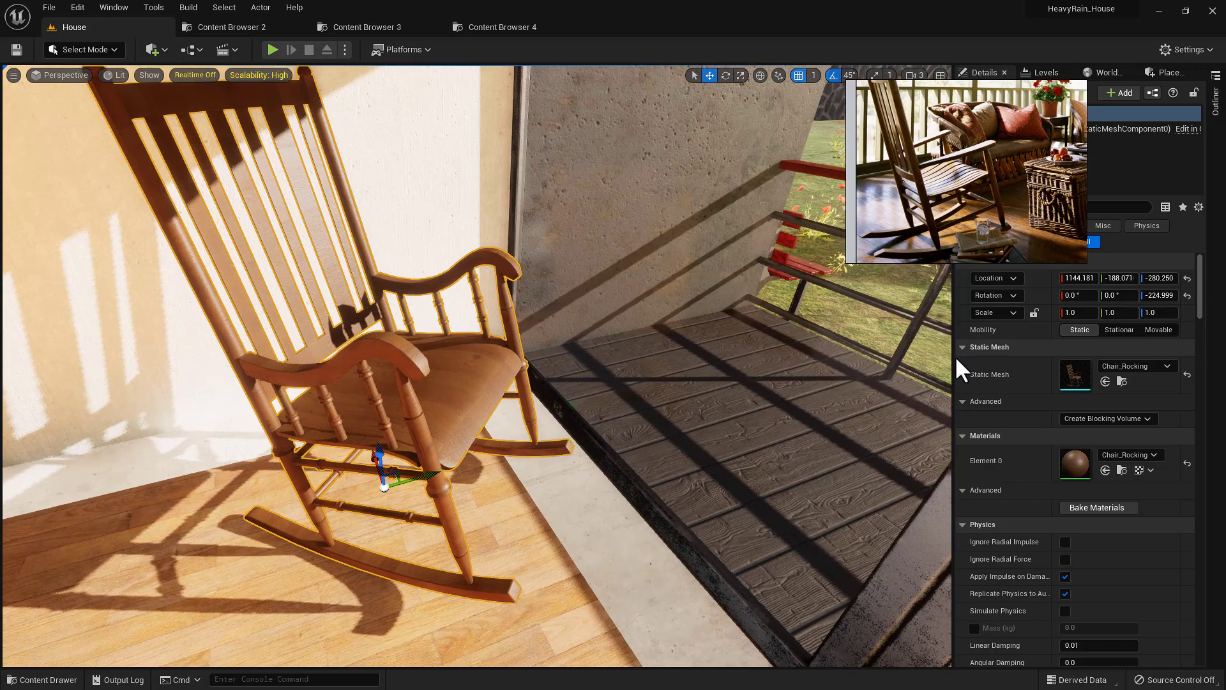
pyautogui.moveTo(638, 396); pyautogui.dragTo(447, 396, button='right')
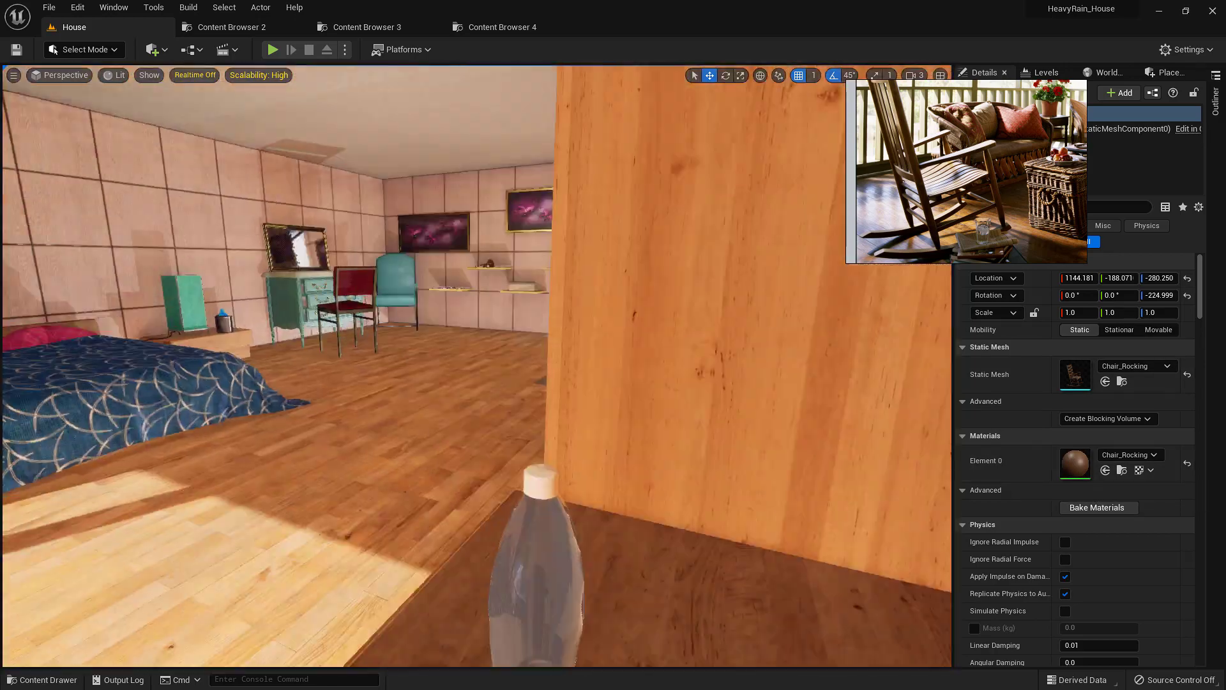
pyautogui.moveTo(466, 319); pyautogui.dragTo(630, 418, button='right')
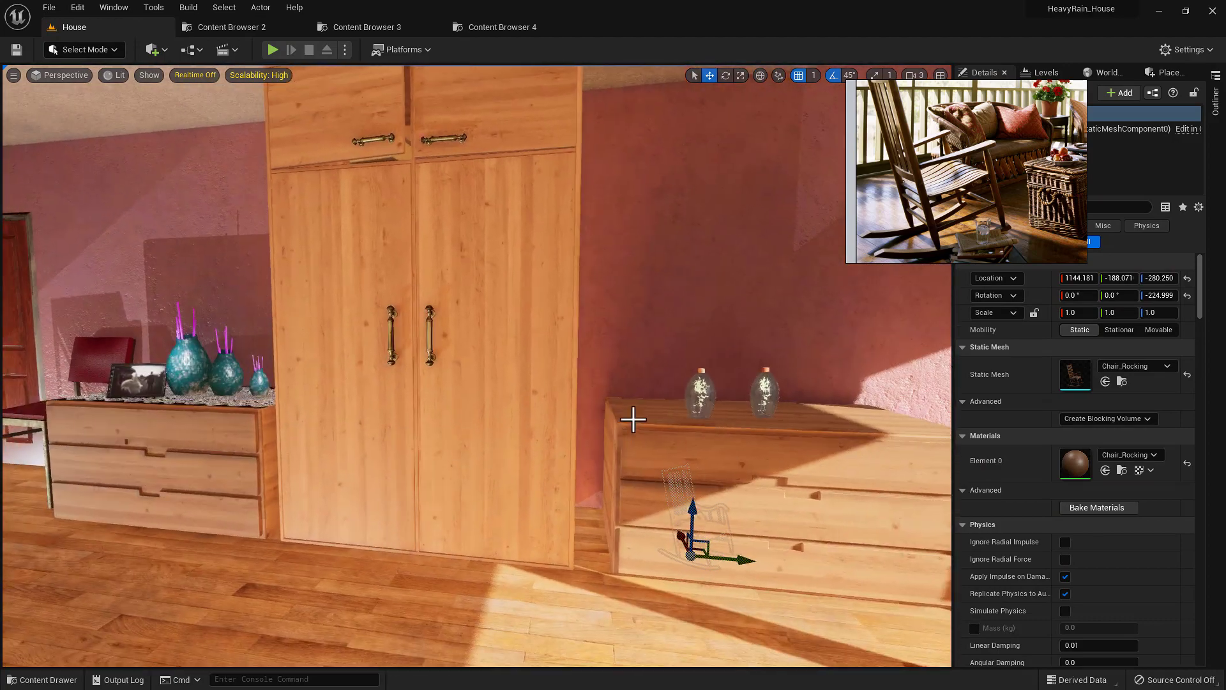
pyautogui.click(551, 398)
pyautogui.moveTo(774, 484); pyautogui.dragTo(485, 460, button='right')
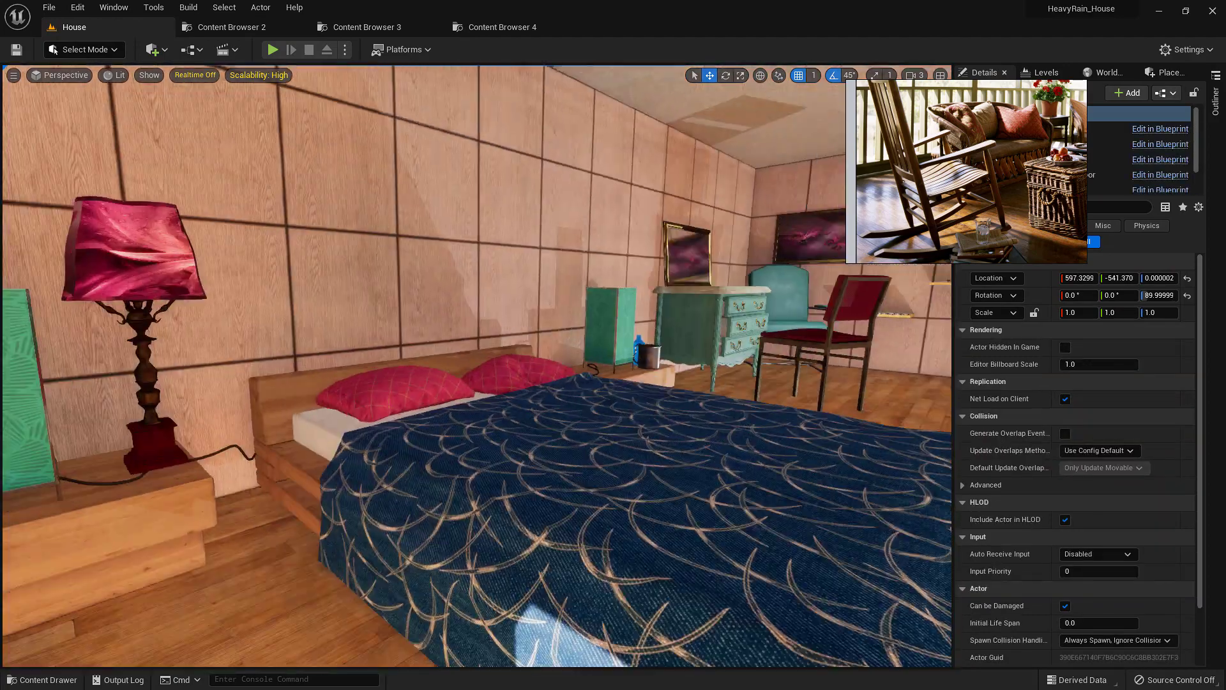
pyautogui.moveTo(754, 460); pyautogui.dragTo(679, 550, button='right')
pyautogui.moveTo(192, 192); pyautogui.dragTo(371, 162, button='right')
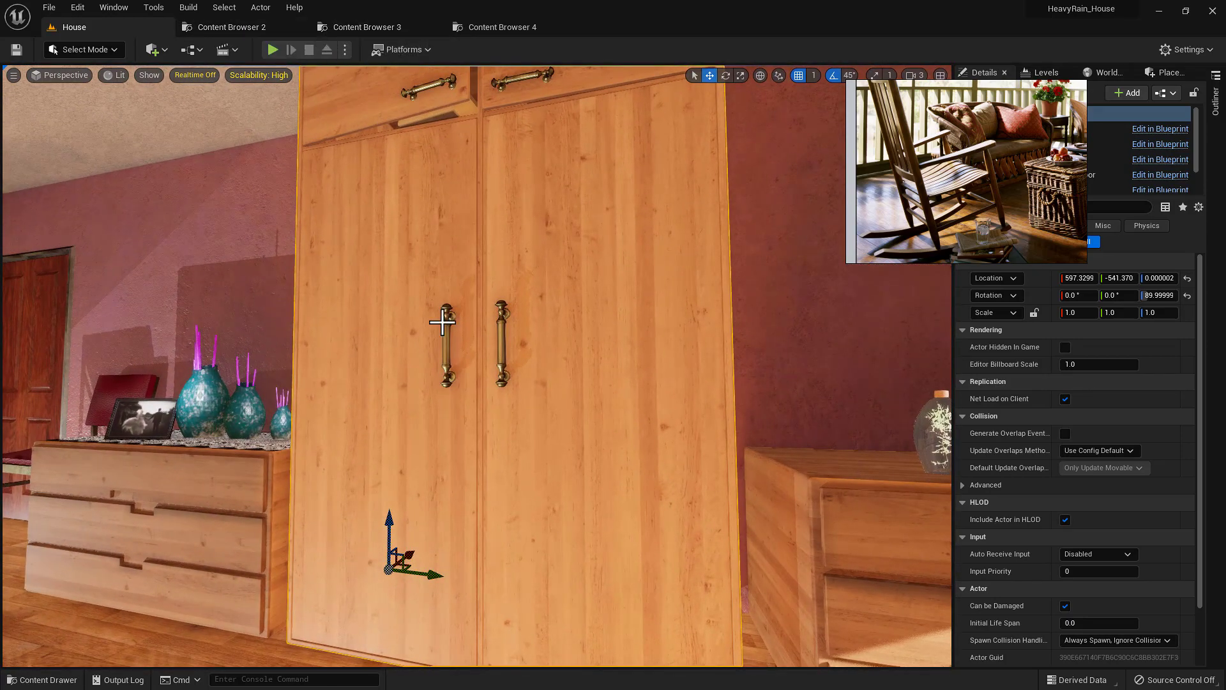
pyautogui.moveTo(446, 324); pyautogui.dragTo(782, 348, button='right')
# - Open the balcony rocking chair's Chair_Rocking material to inspect its wood textures, then return to the House level
pyautogui.click(607, 368)
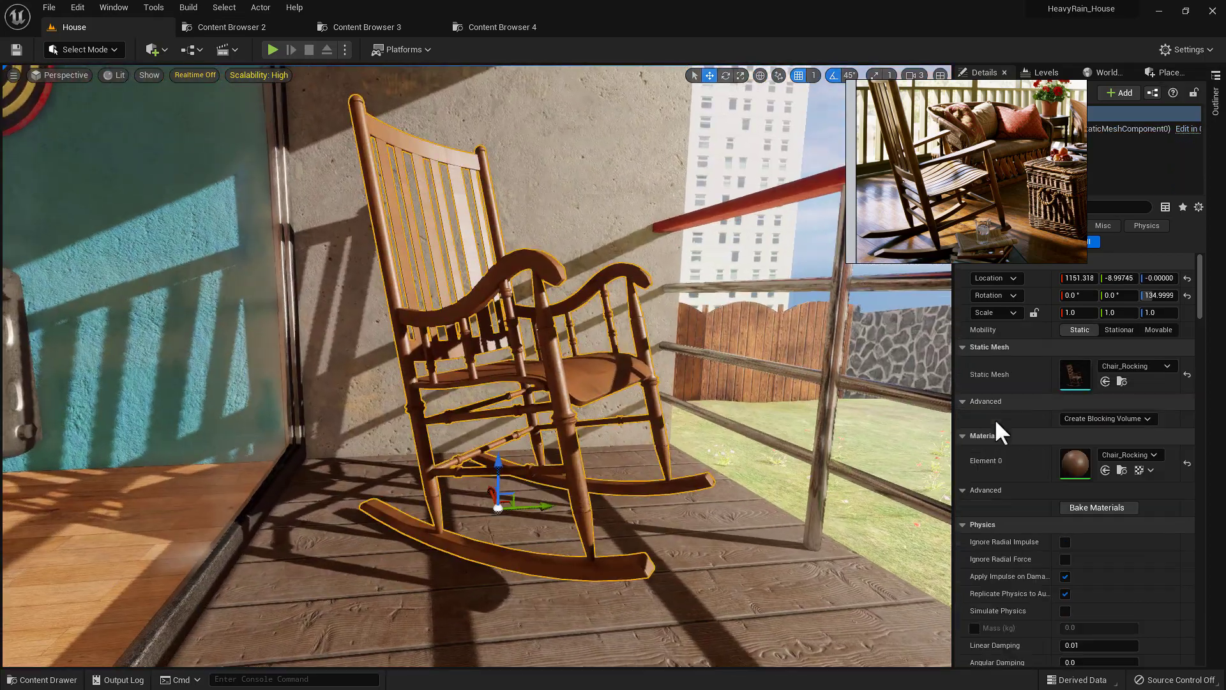
pyautogui.doubleClick(1078, 472)
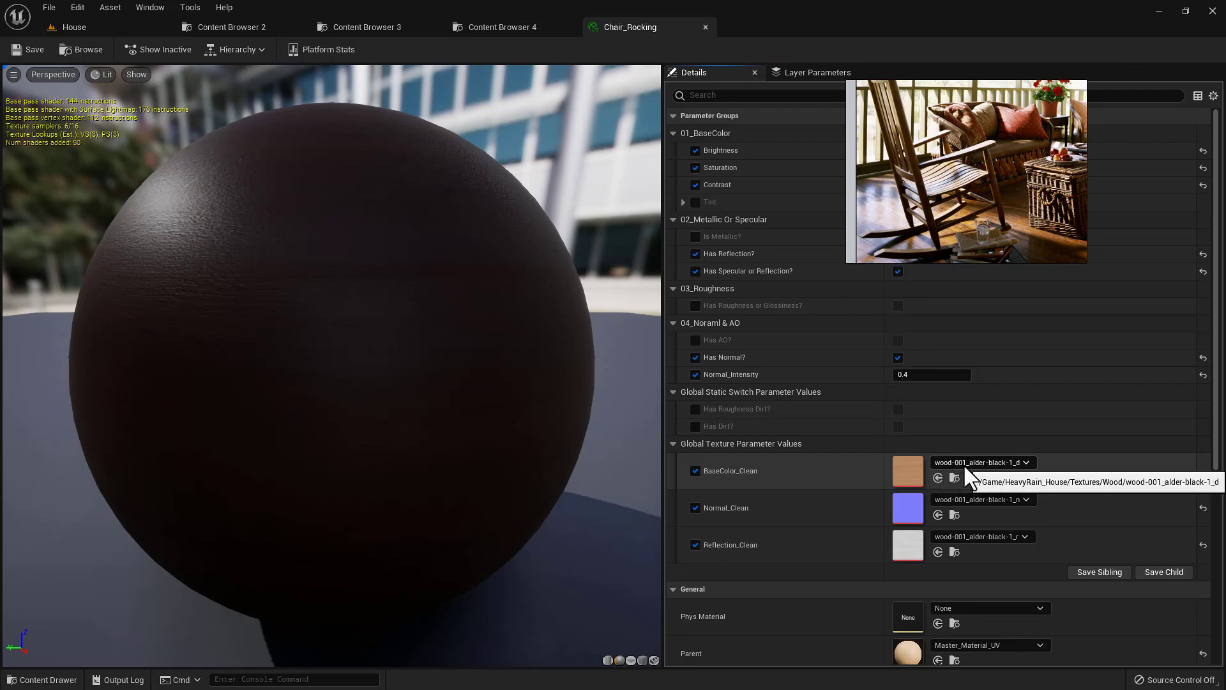
pyautogui.click(153, 29)
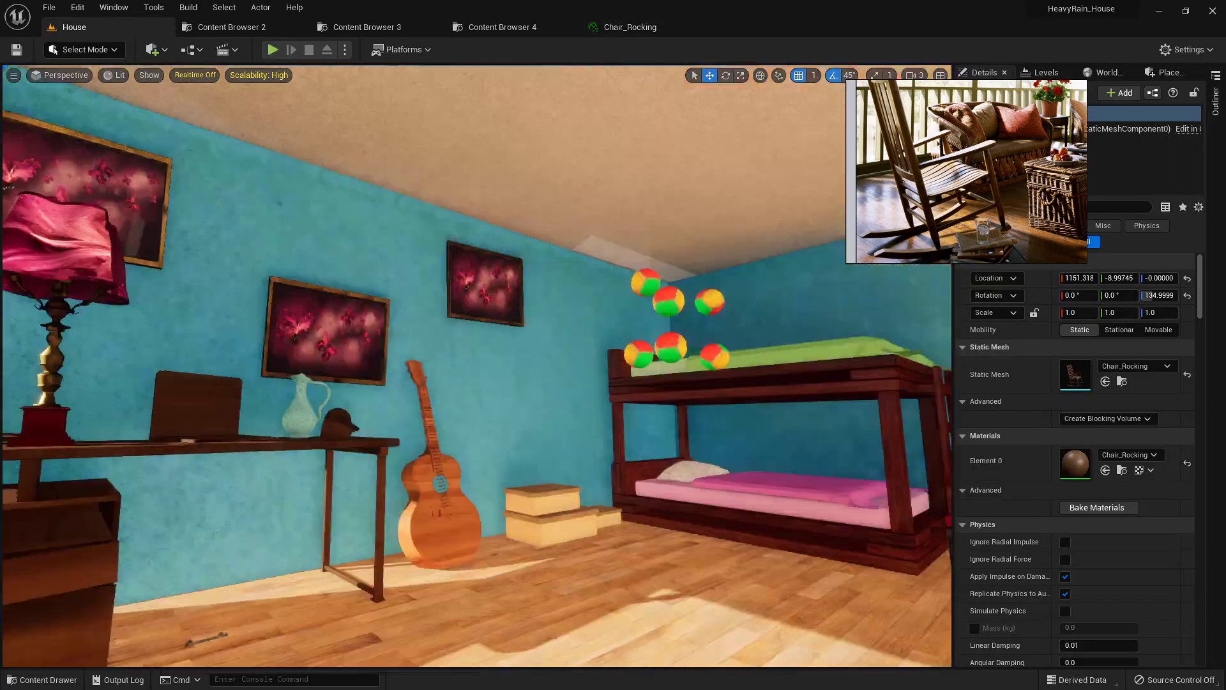
# - Select the bedroom drawer, inspect the wood textures in its Dresser_and_Drawer material, and close that material
pyautogui.moveTo(396, 295); pyautogui.dragTo(397, 296, button='right')
pyautogui.click(396, 296)
pyautogui.moveTo(628, 500); pyautogui.dragTo(629, 500, button='right')
pyautogui.click(628, 500)
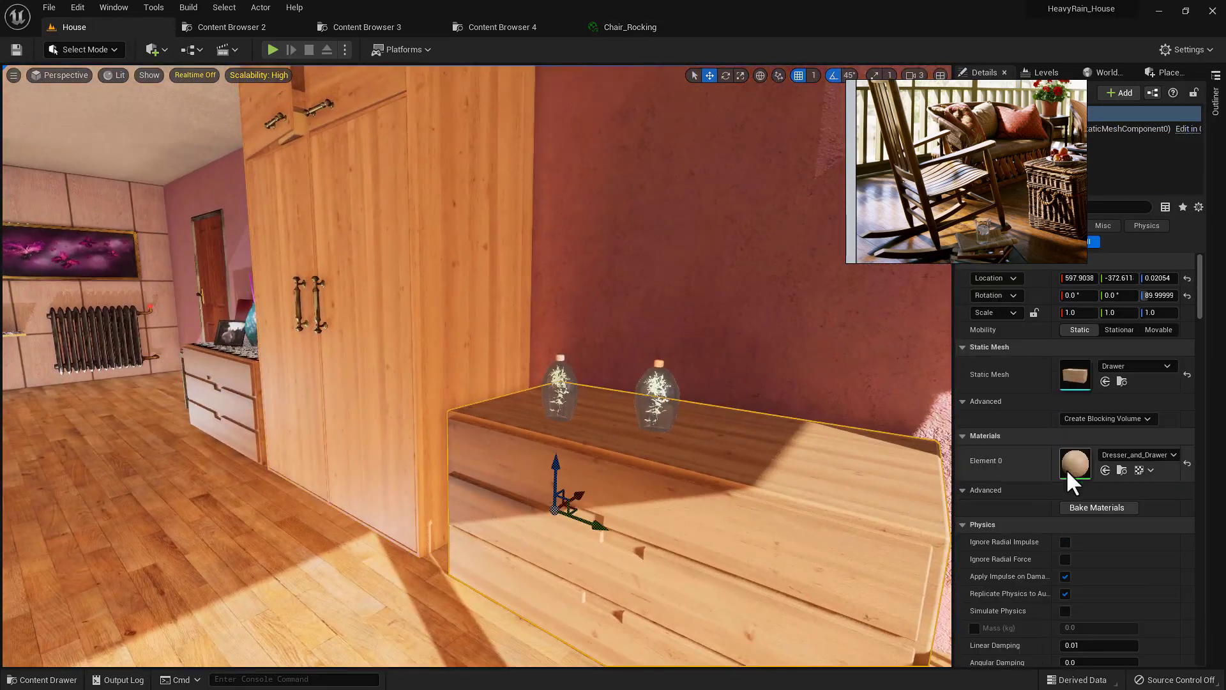
pyautogui.doubleClick(1077, 464)
pyautogui.scroll(-1, 945, 467)
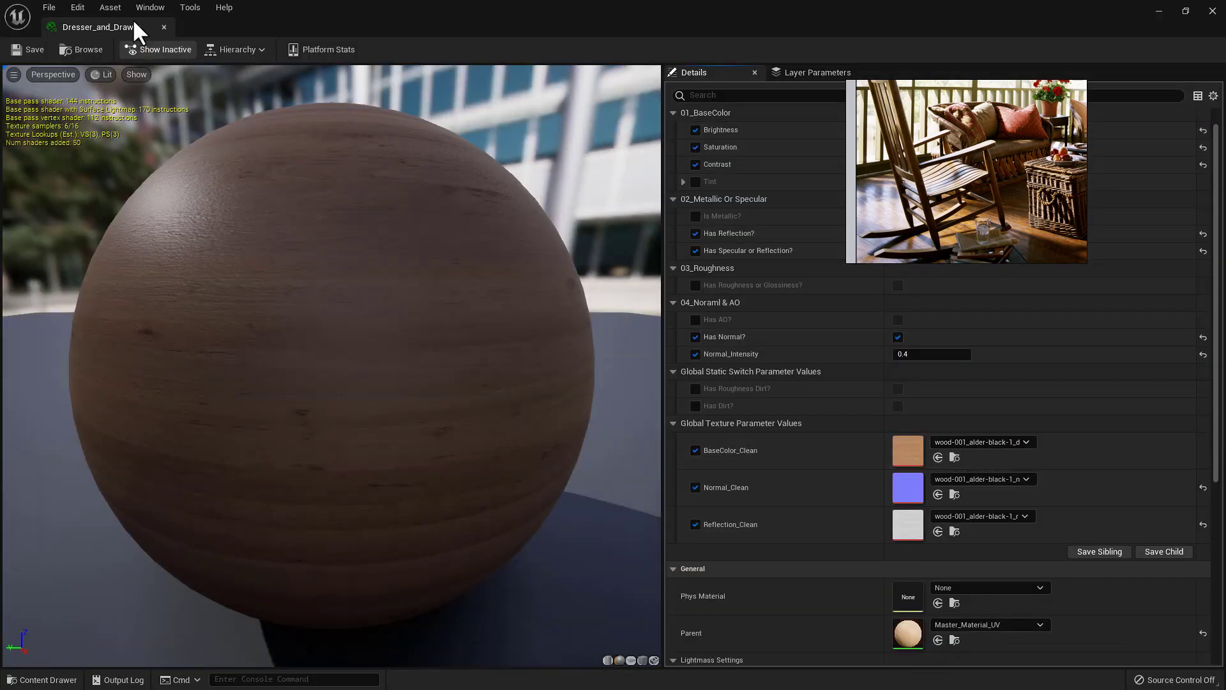
pyautogui.click(165, 27)
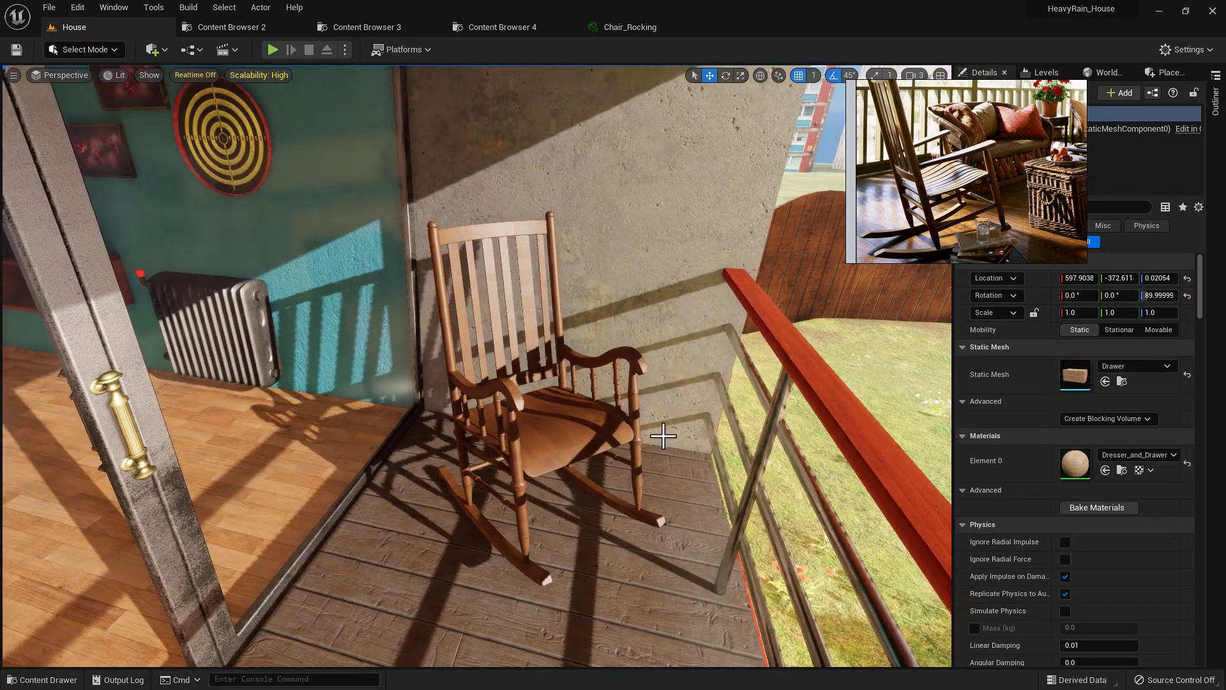
# - Reopen the balcony chair's Chair_Rocking material and place its editor as a floating window beside the chair in the House level
pyautogui.doubleClick(1075, 463)
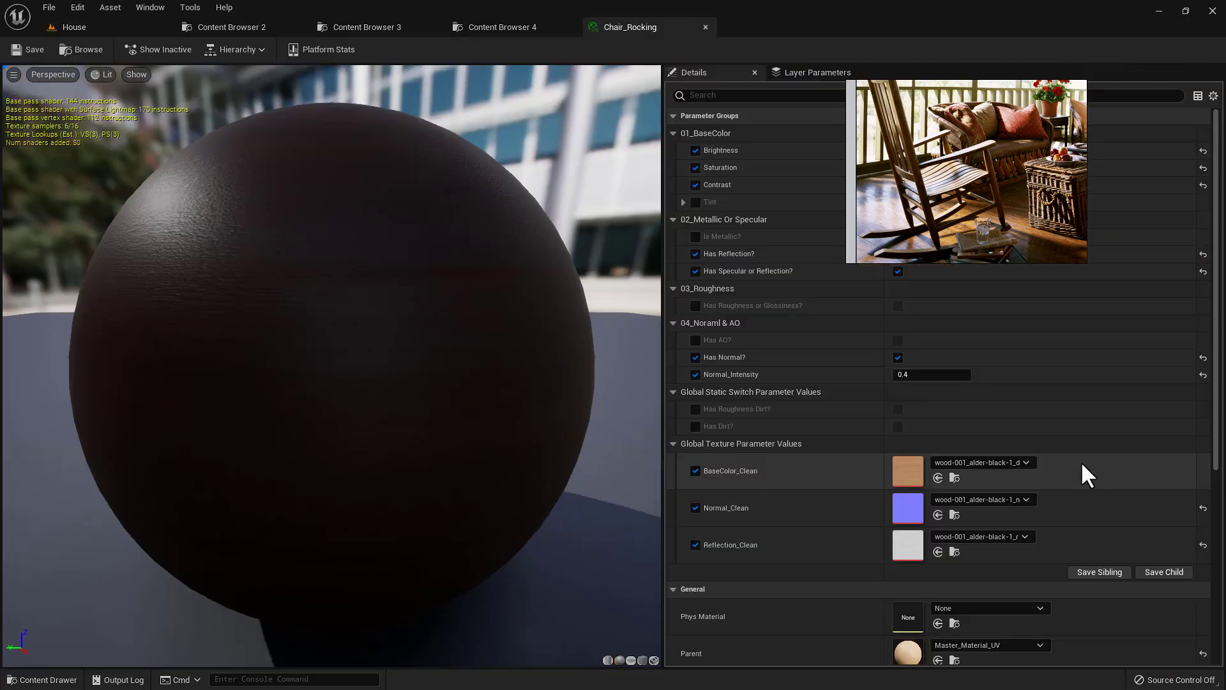
pyautogui.moveTo(686, 34); pyautogui.dragTo(263, 192)
pyautogui.click(117, 29)
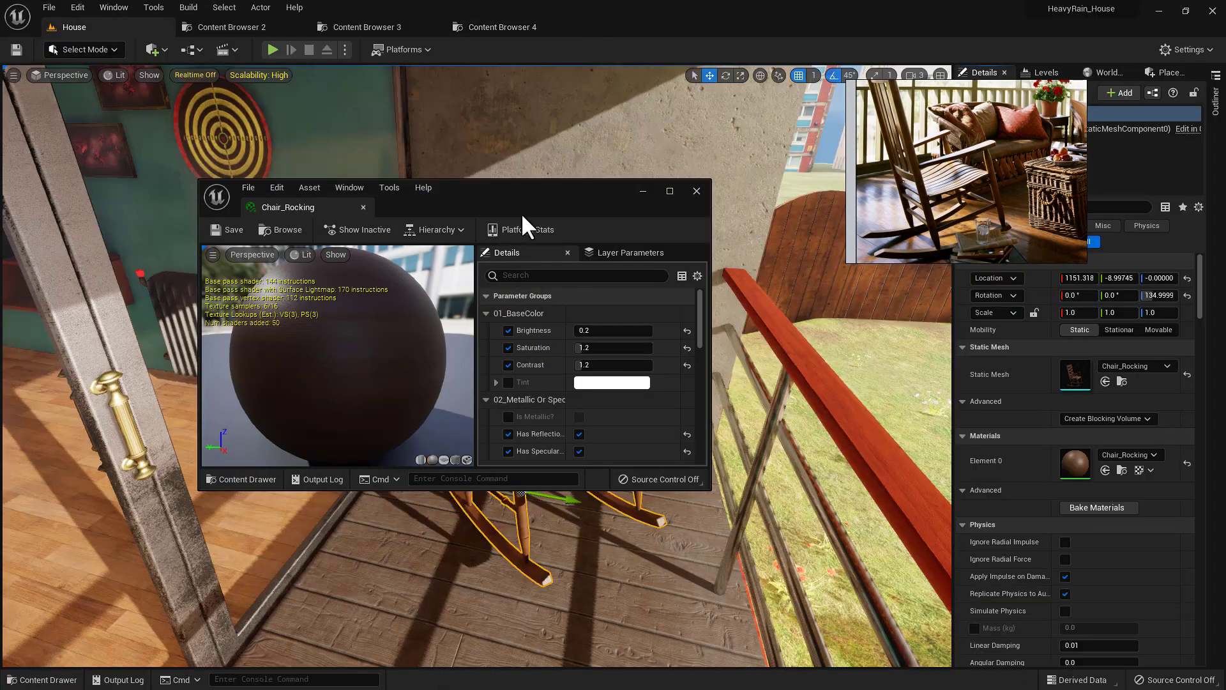
pyautogui.moveTo(521, 212); pyautogui.dragTo(180, 255)
pyautogui.moveTo(562, 394); pyautogui.dragTo(501, 394, button='right')
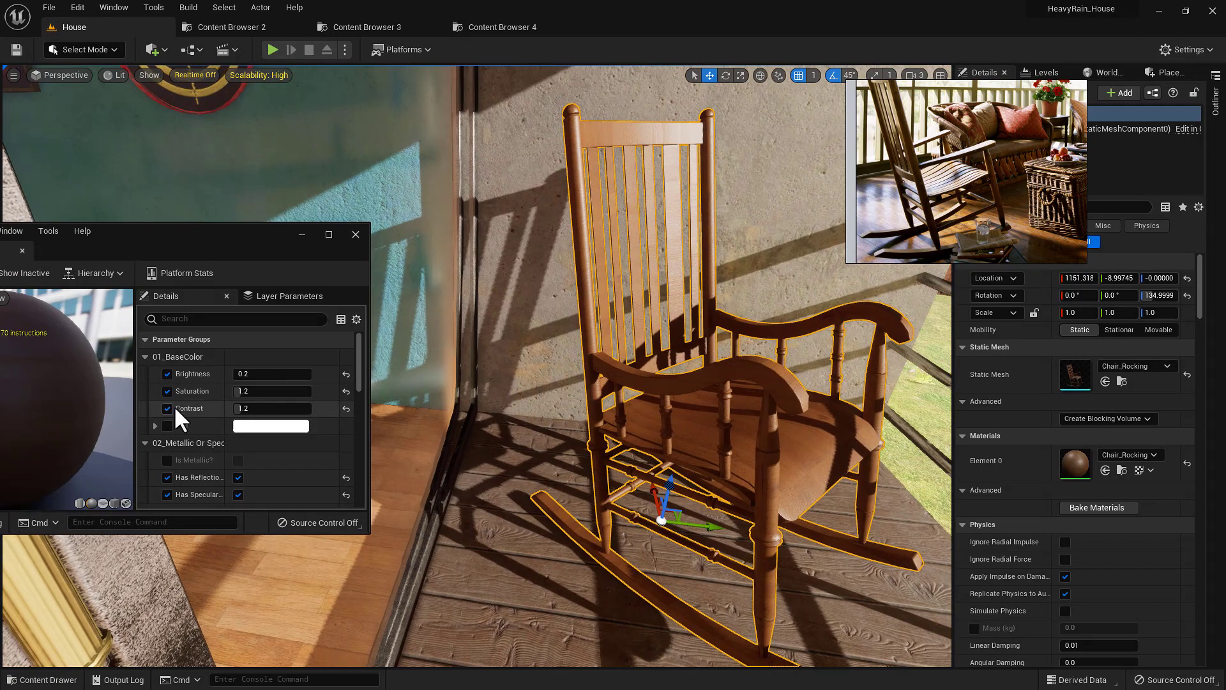
# - Disable the Contrast, Saturation and Brightness overrides in the Chair_Rocking material and view the chair
pyautogui.click(168, 408)
pyautogui.click(168, 391)
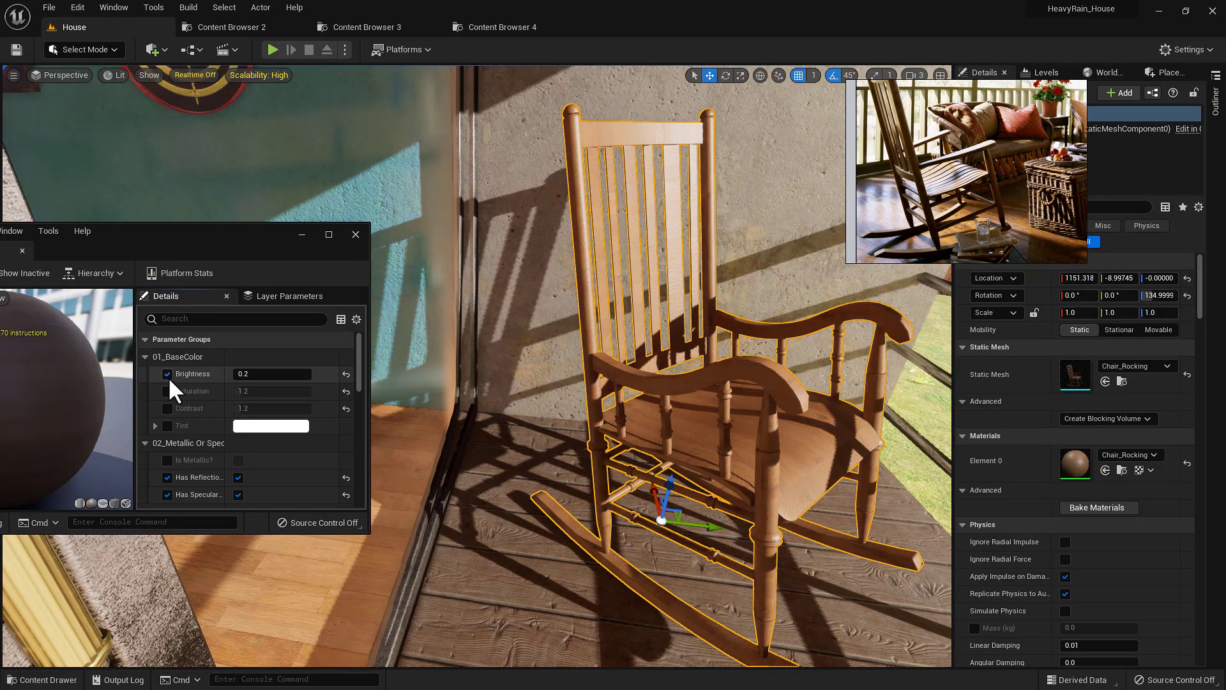
pyautogui.click(167, 374)
pyautogui.moveTo(476, 393); pyautogui.dragTo(492, 393, button='right')
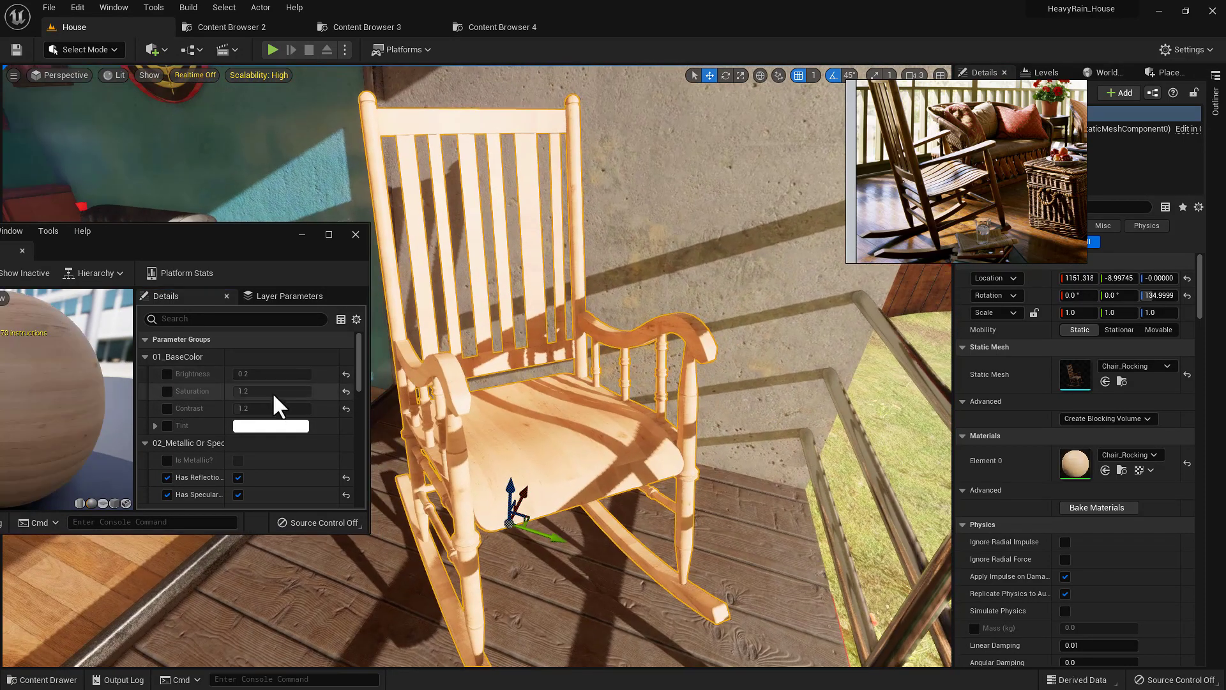
# - Re-enable the Contrast, Saturation and Brightness overrides, and undo the last contrast edit
pyautogui.click(167, 407)
pyautogui.click(167, 391)
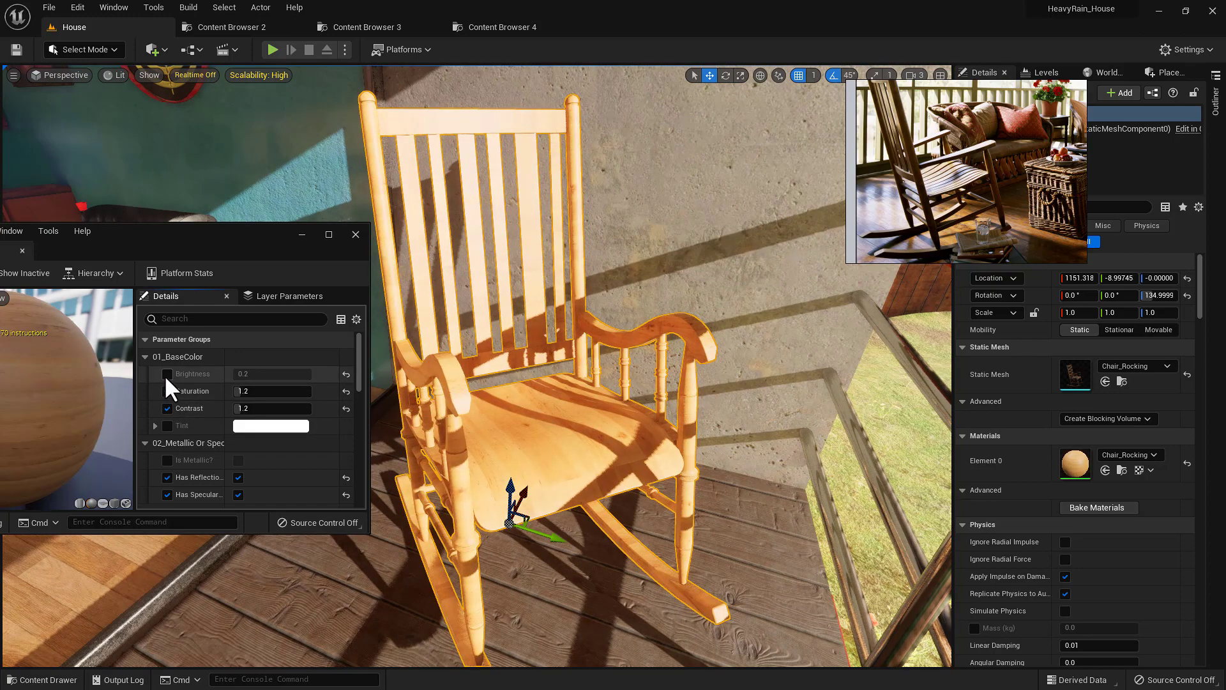
pyautogui.click(165, 374)
pyautogui.moveTo(253, 409)
pyautogui.mouseDown()
pyautogui.moveTo(267, 409)
pyautogui.moveTo(256, 408)
pyautogui.mouseUp()
pyautogui.hotkey('ctrl', 'z')
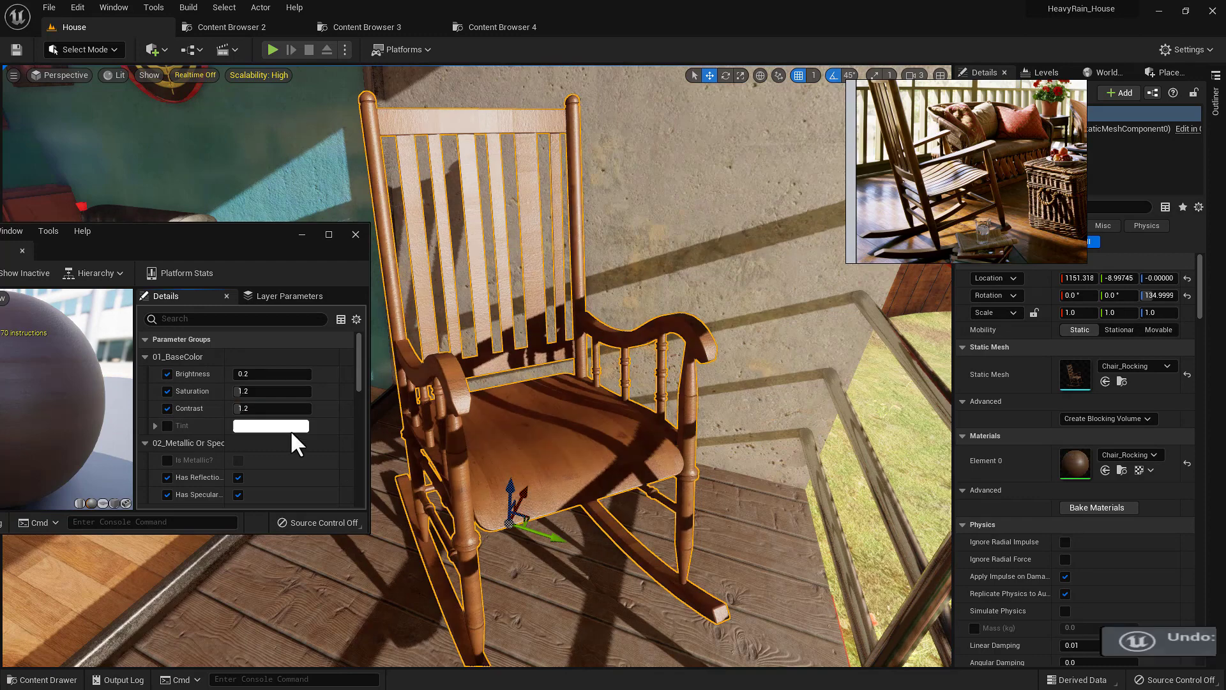
# - Change the Chair_Rocking material's parent to Master_Material and view the wood grain on the chair up close
pyautogui.scroll(-2, 299, 427)
pyautogui.scroll(-6, 287, 424)
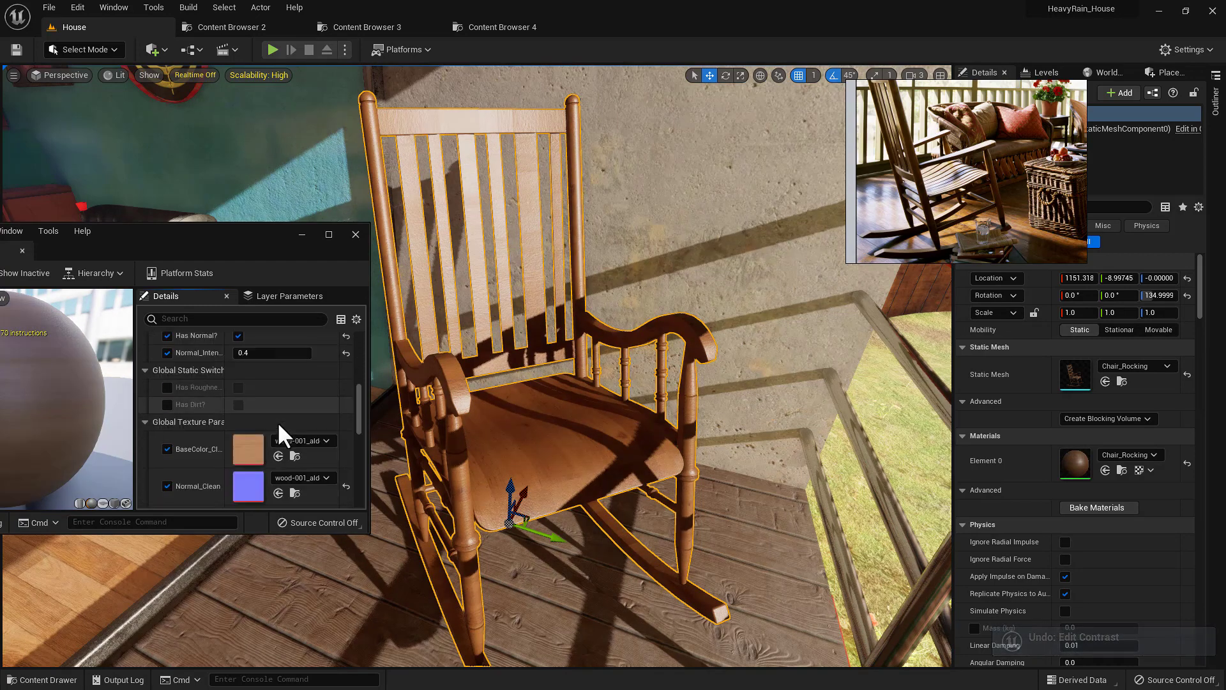
pyautogui.scroll(-2, 243, 432)
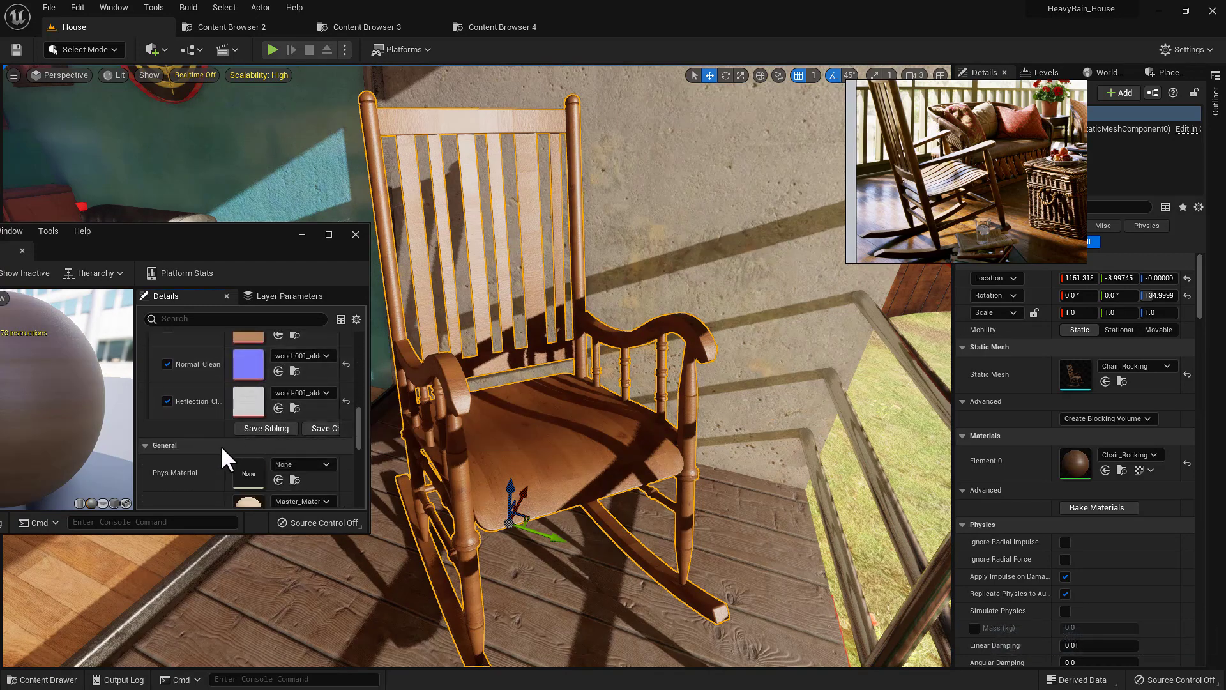
pyautogui.click(318, 479)
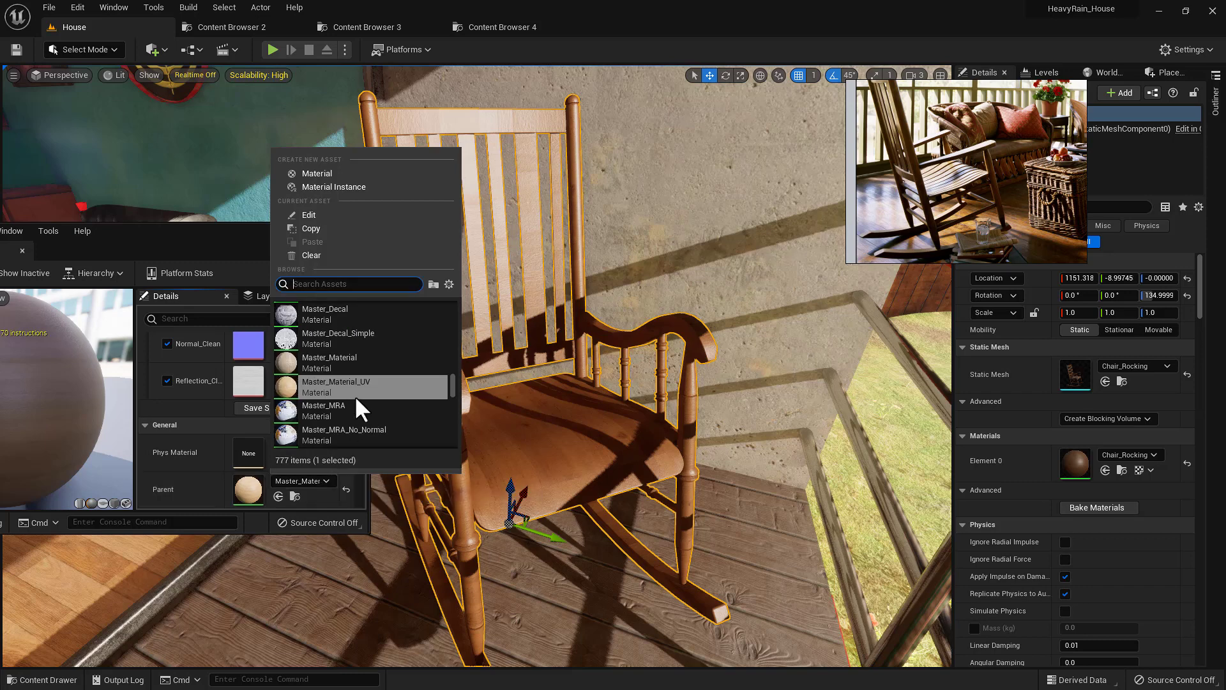
pyautogui.click(340, 358)
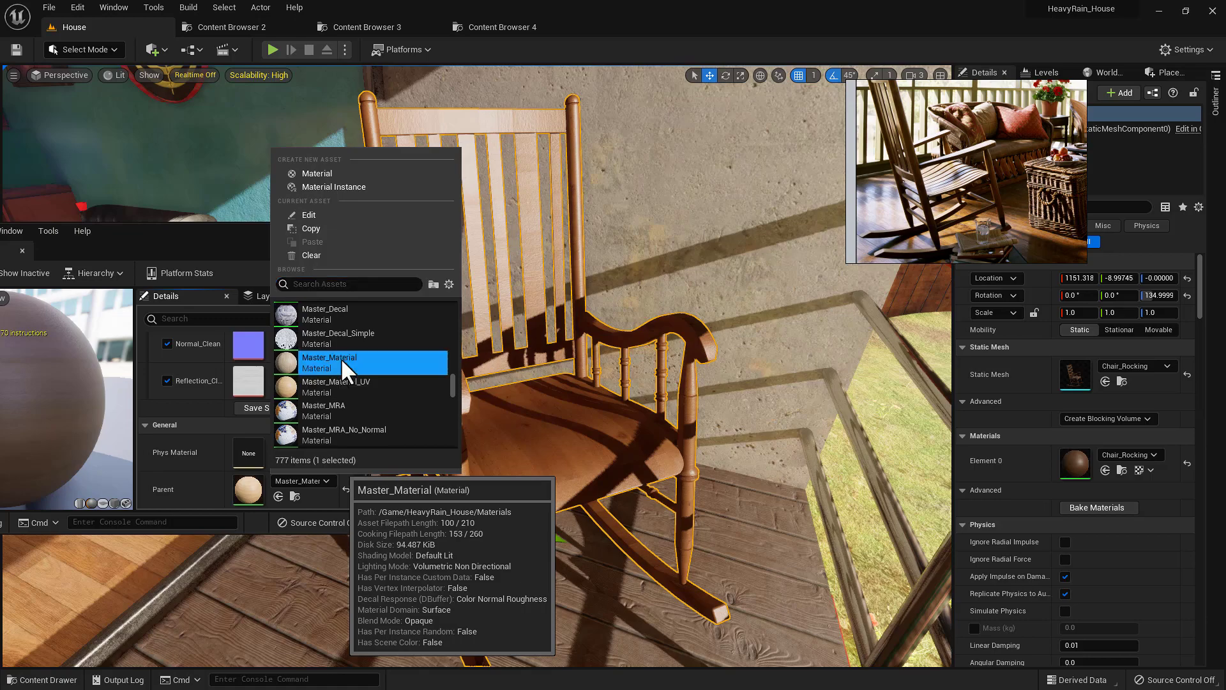
pyautogui.moveTo(476, 365); pyautogui.dragTo(435, 389, button='right')
pyautogui.press('w')
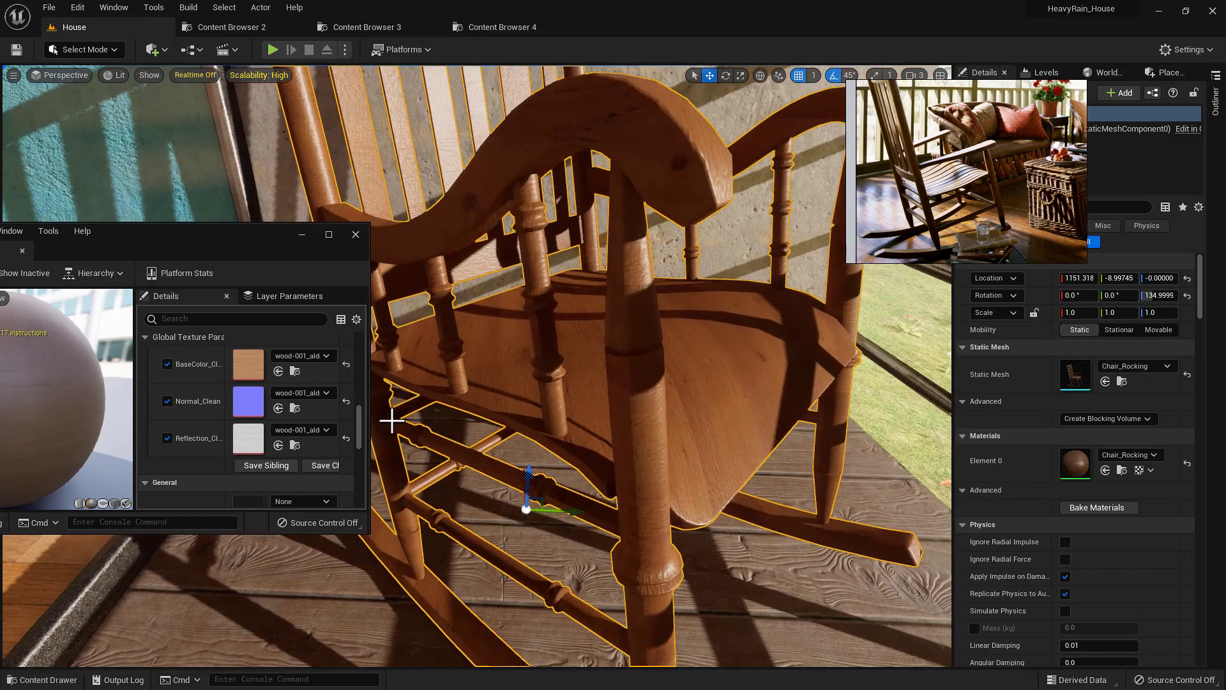
# - Set the Chair_Rocking material's parent back to Master_Material_UV
pyautogui.scroll(-2, 316, 431)
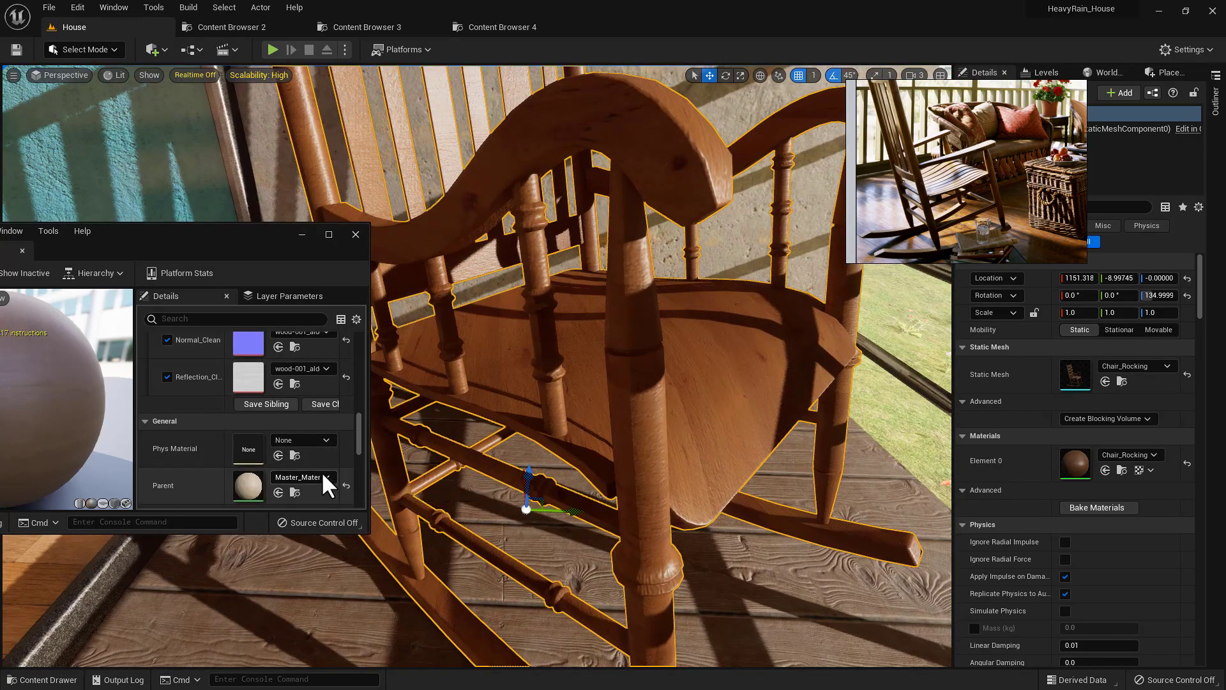
pyautogui.click(318, 463)
pyautogui.click(354, 391)
# - Play the level in the editor, walk the character along the balcony to the rocking chair, and stop playing
pyautogui.press('s')
pyautogui.moveTo(530, 437); pyautogui.dragTo(567, 409, button='right')
pyautogui.press('w')
pyautogui.press('w')
pyautogui.hotkey('alt', 'p')
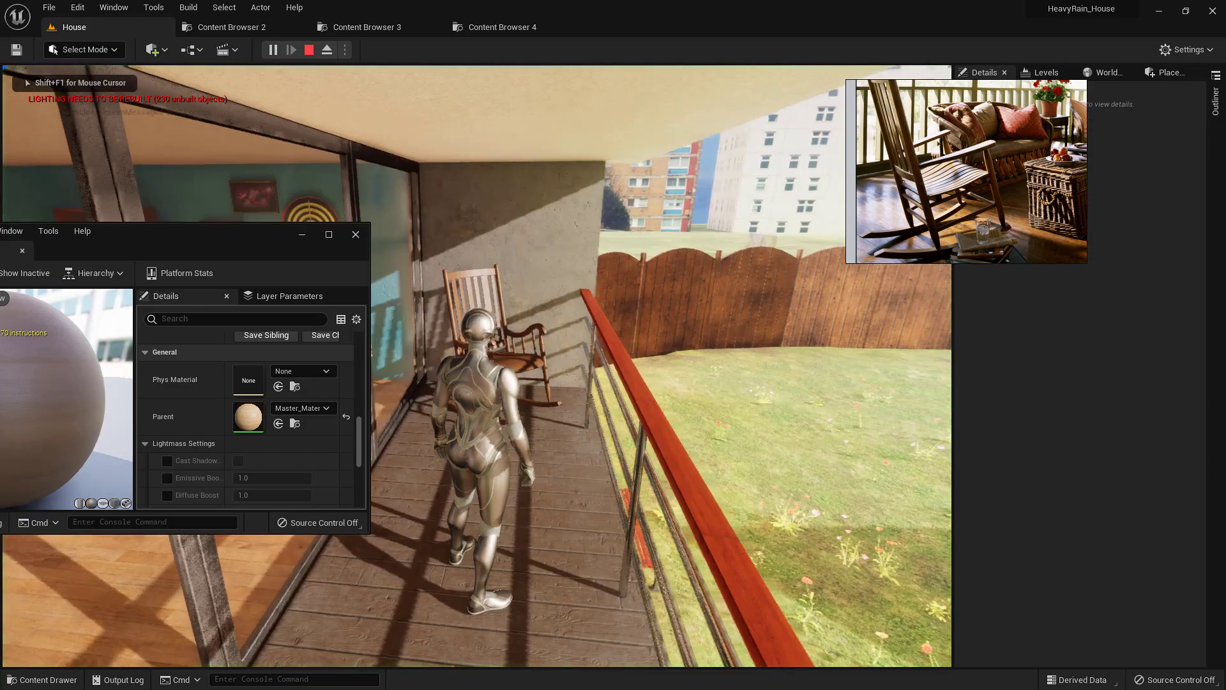
pyautogui.press('w')
pyautogui.press('w')
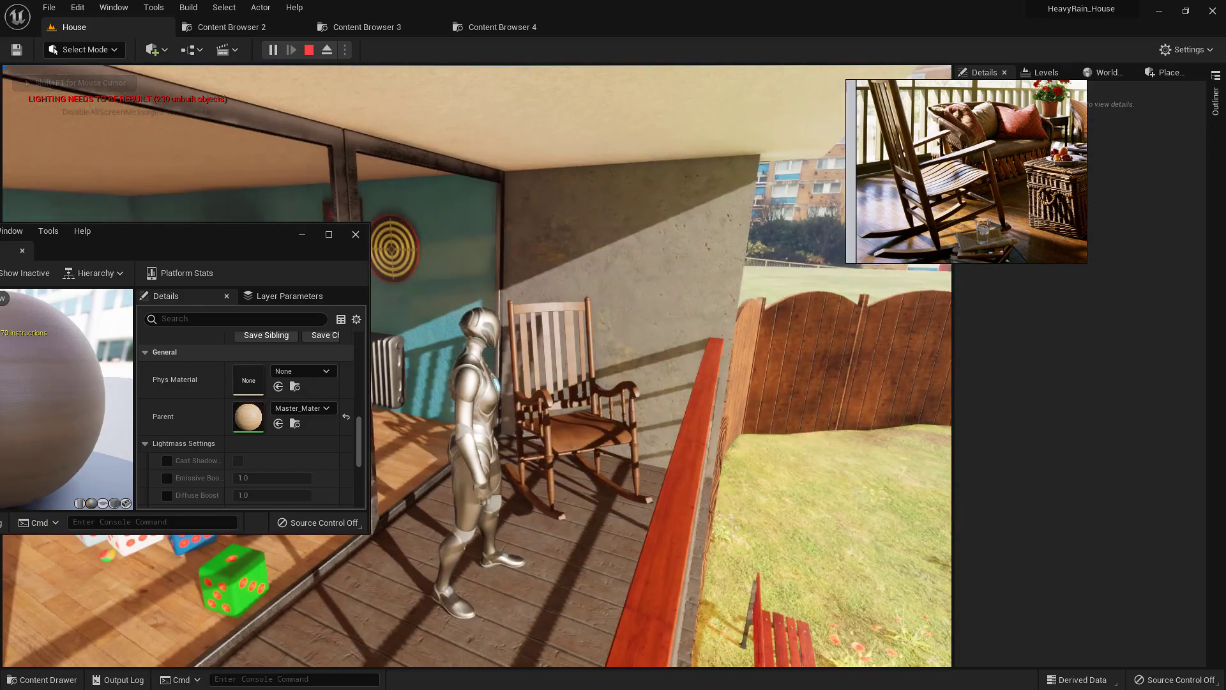
pyautogui.press('Escape')
# - Move the floating Chair_Rocking material editor into view and close it
pyautogui.moveTo(228, 242); pyautogui.dragTo(407, 267)
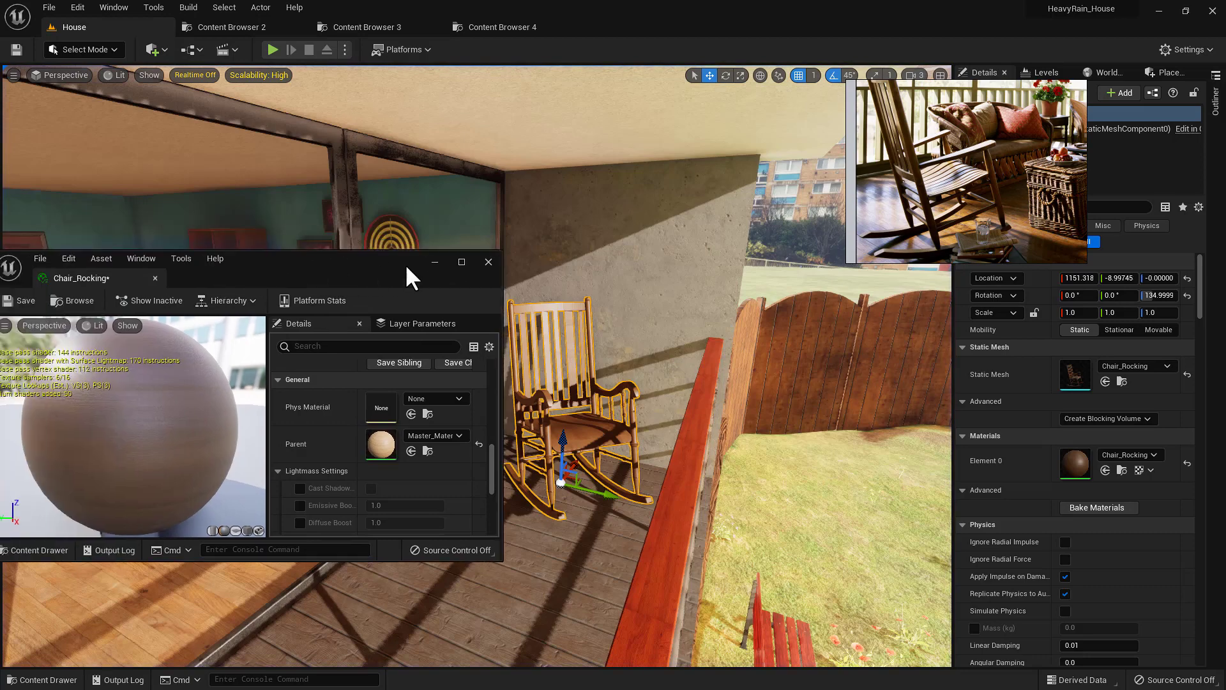
pyautogui.moveTo(327, 260); pyautogui.dragTo(397, 271)
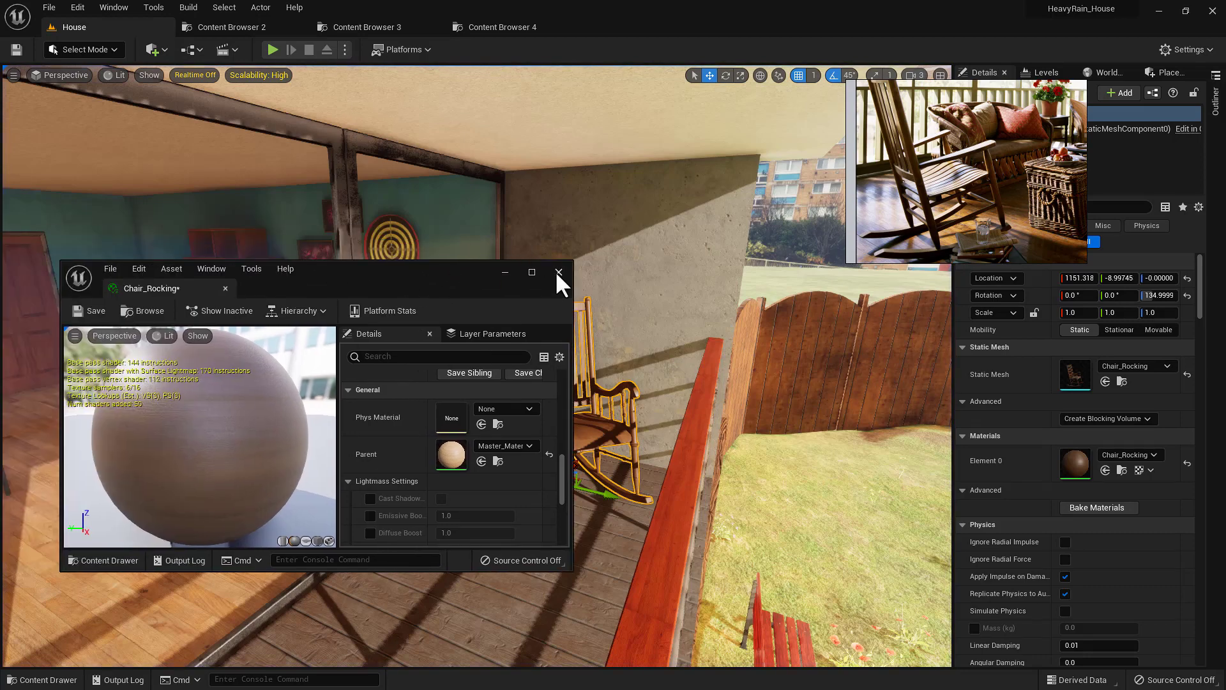
pyautogui.click(557, 272)
# - Clear the selection and examine the bedroom and the finished rocking chair on the balcony
pyautogui.press('w')
pyautogui.moveTo(516, 416); pyautogui.dragTo(610, 463, button='right')
pyautogui.press('Escape')
pyautogui.press('w')
pyautogui.press('s')
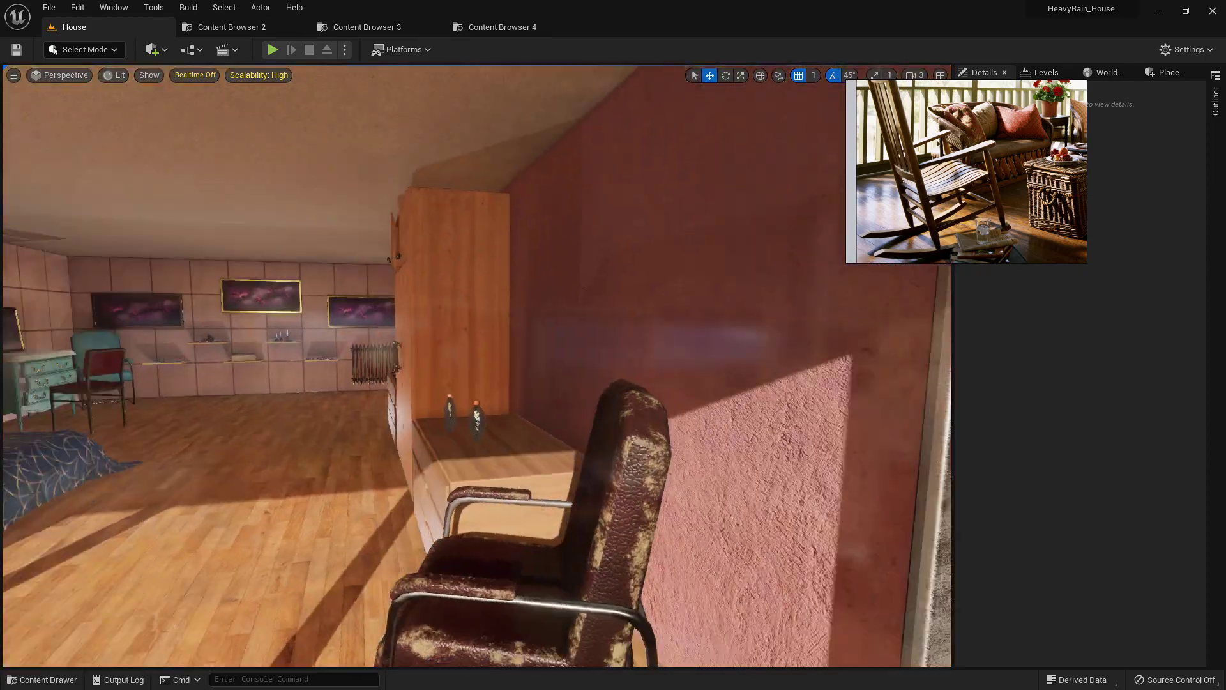
pyautogui.moveTo(497, 396); pyautogui.dragTo(507, 400, button='right')
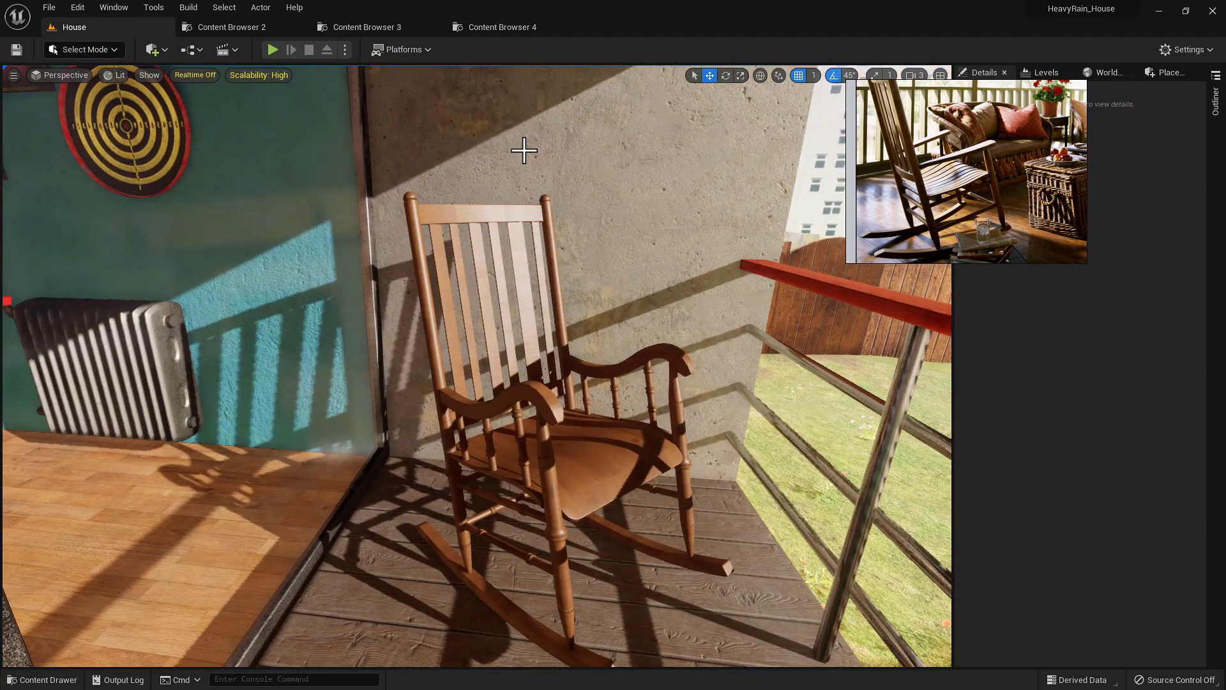
pyautogui.moveTo(517, 208)
pyautogui.mouseDown(button='right')
pyautogui.moveTo(491, 218)
pyautogui.moveTo(515, 224)
pyautogui.mouseUp(button='right')
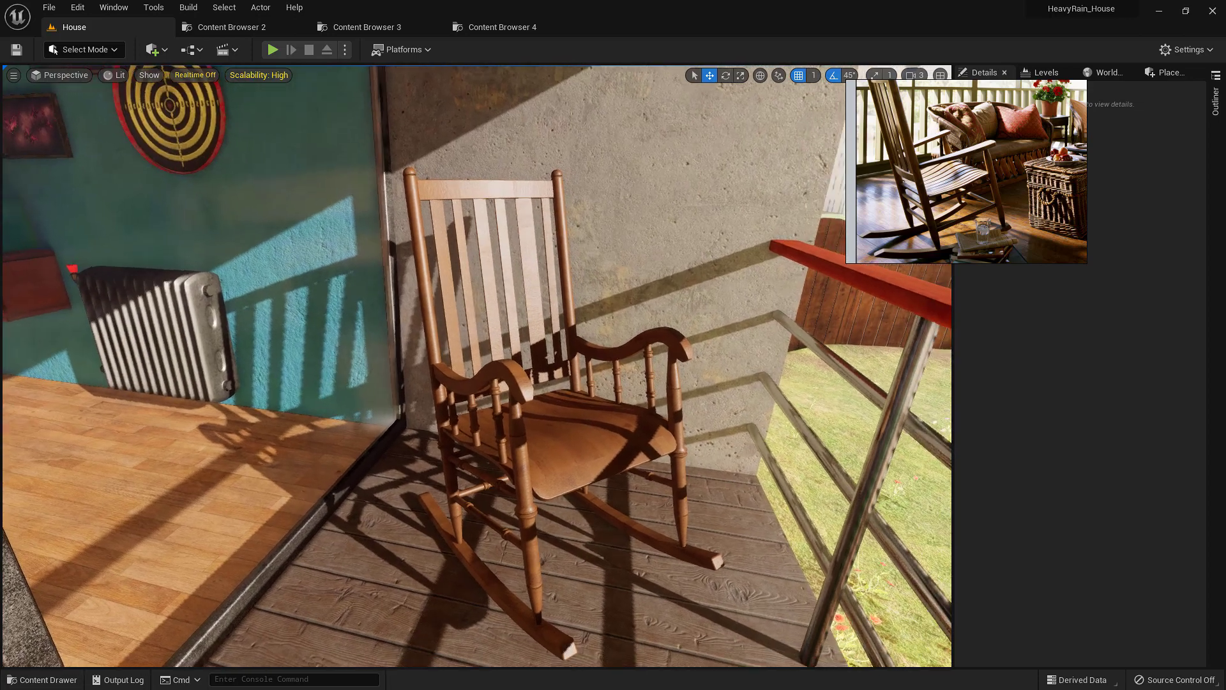